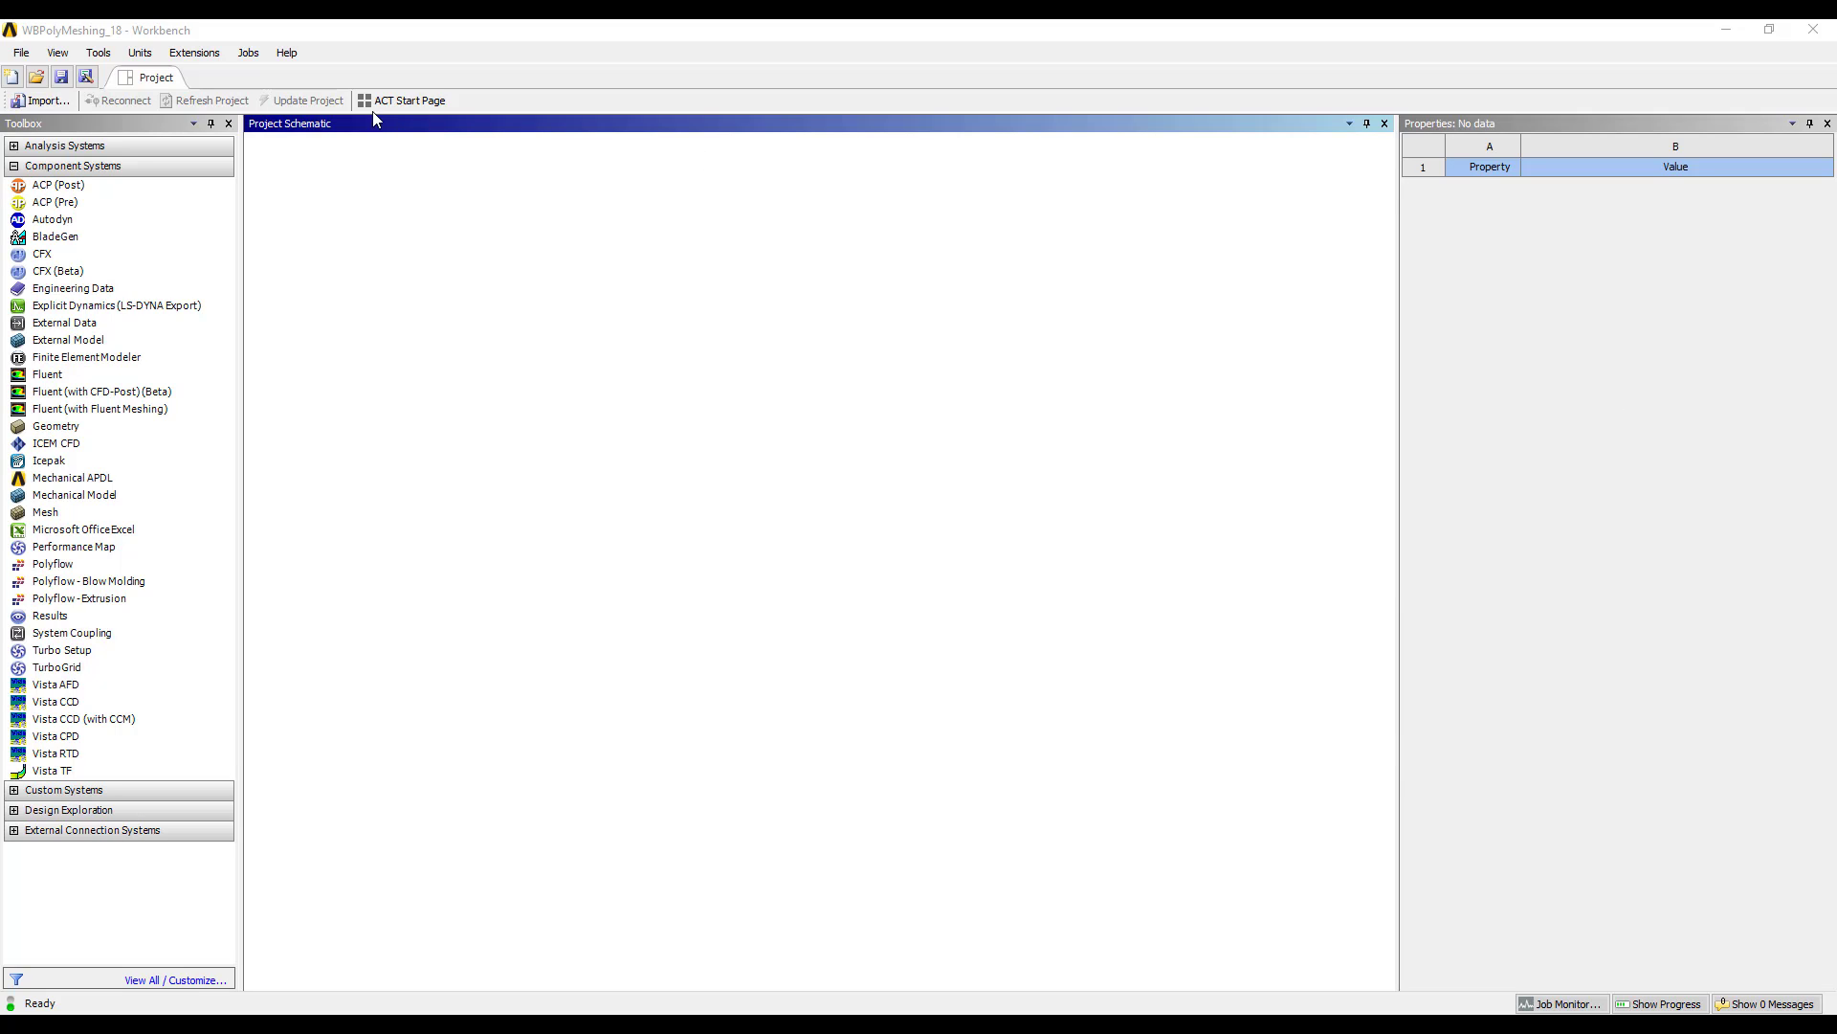
Step: Load the WBPolyMeshingForFluent extension from ACT Manage Extensions and return to the project
click(425, 101)
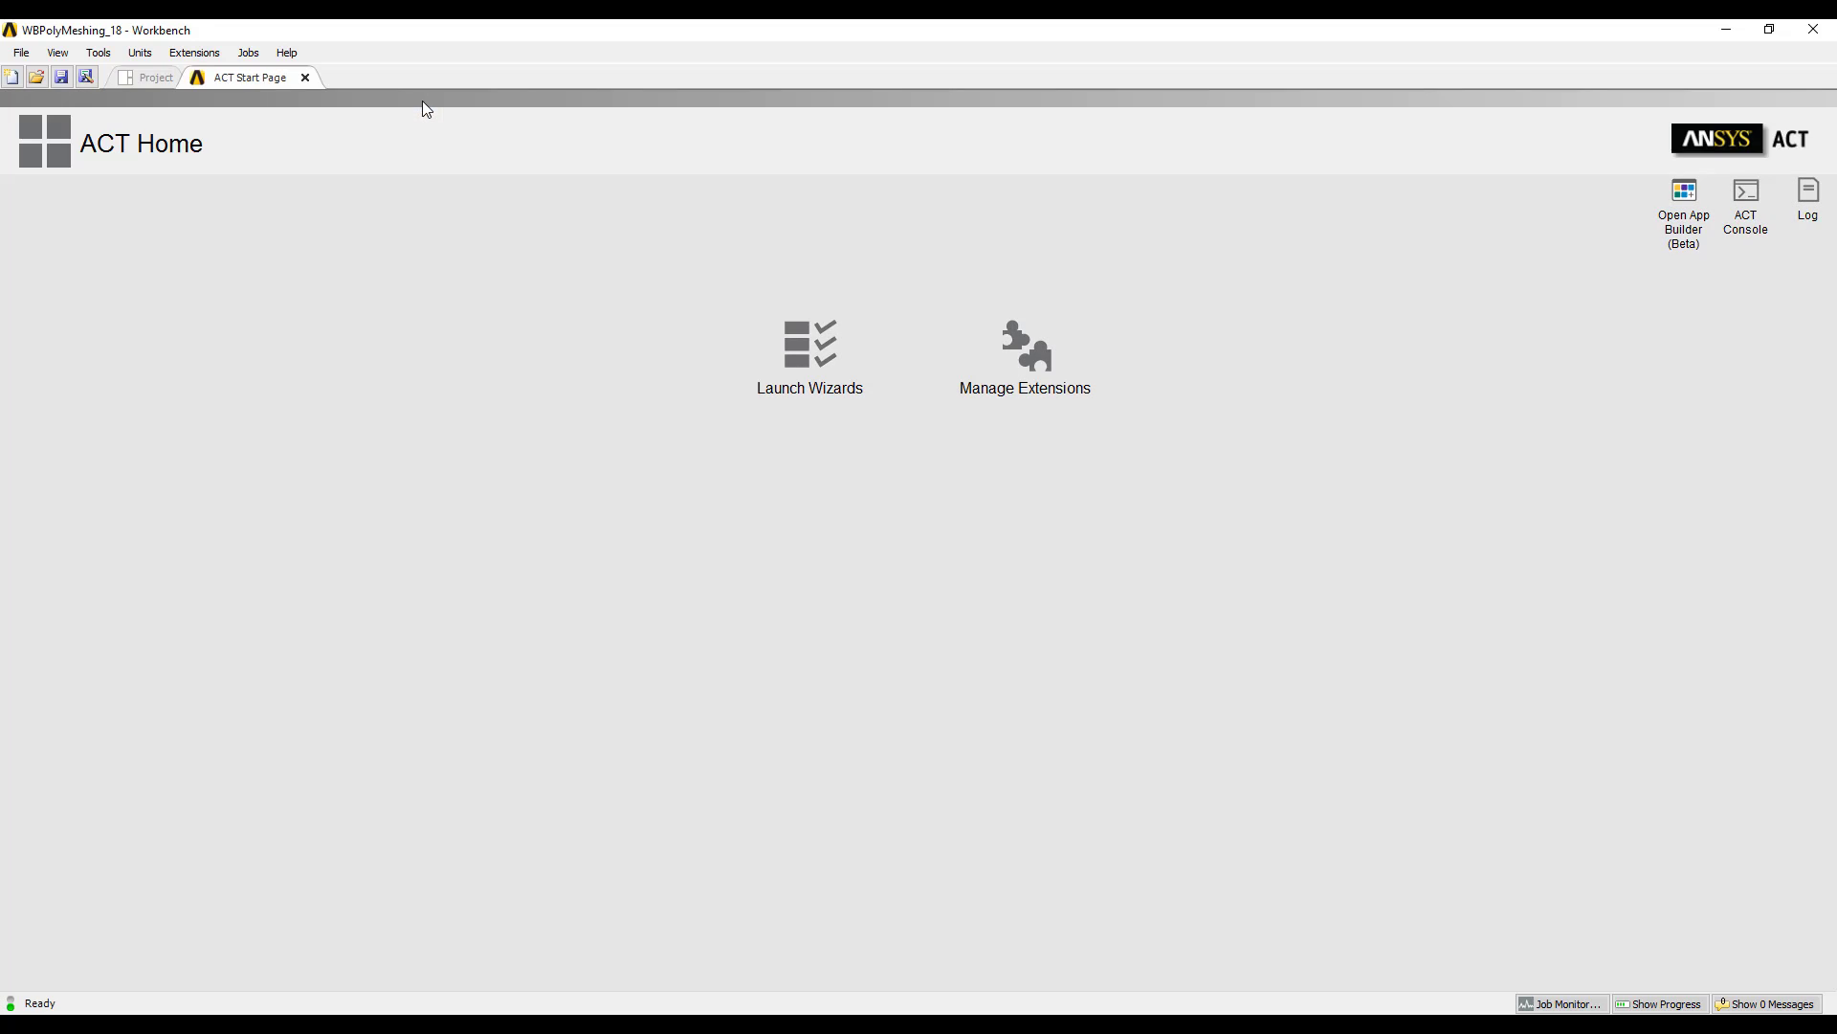
click(1005, 371)
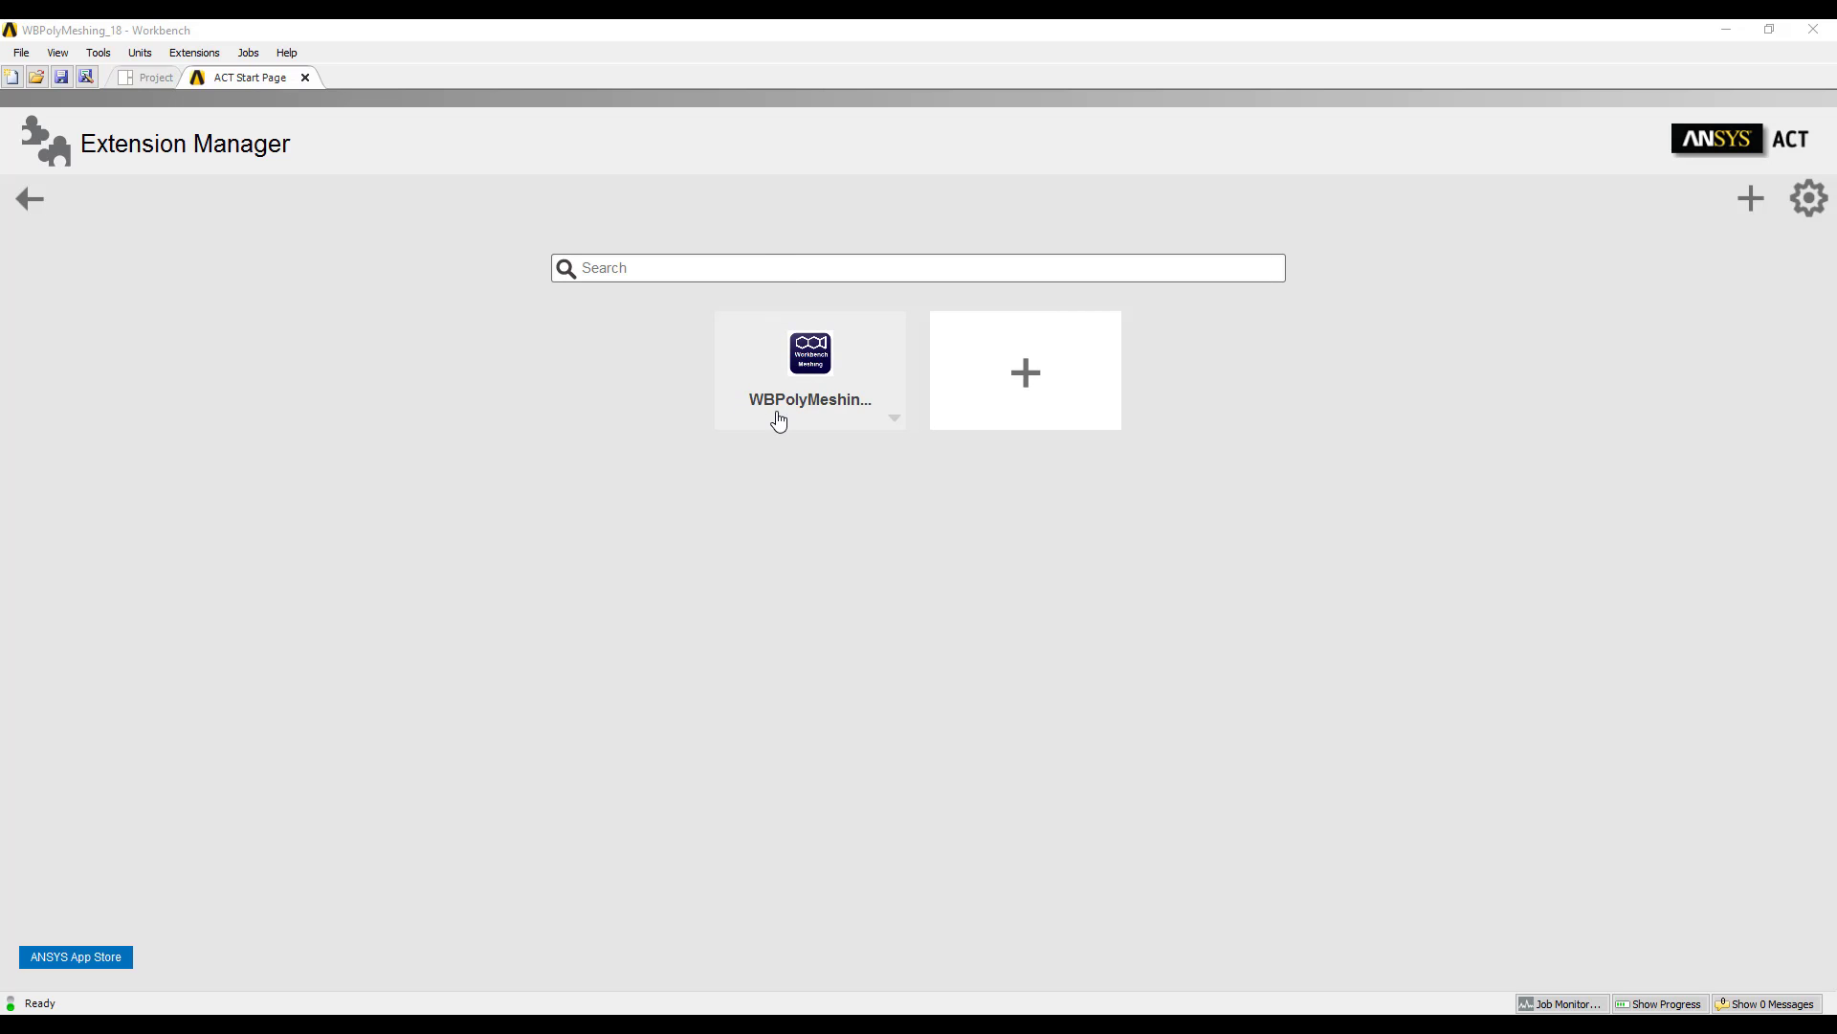
click(894, 418)
click(876, 441)
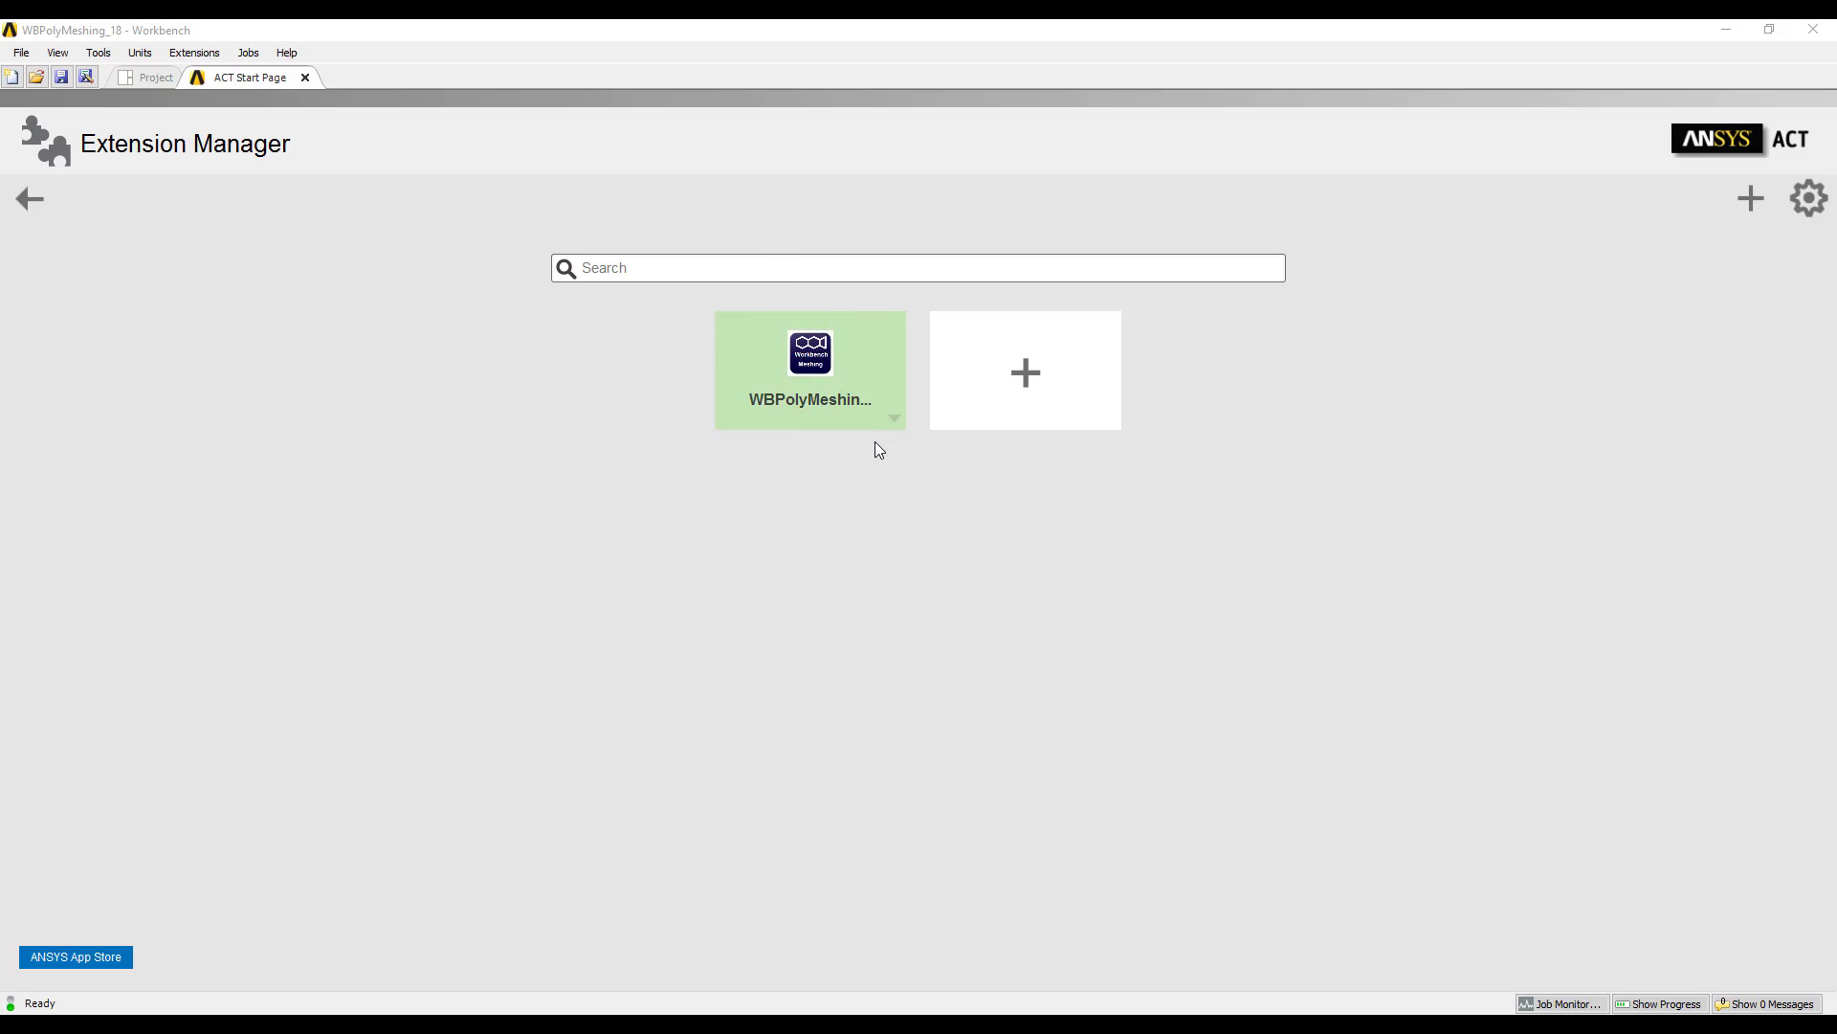
click(306, 76)
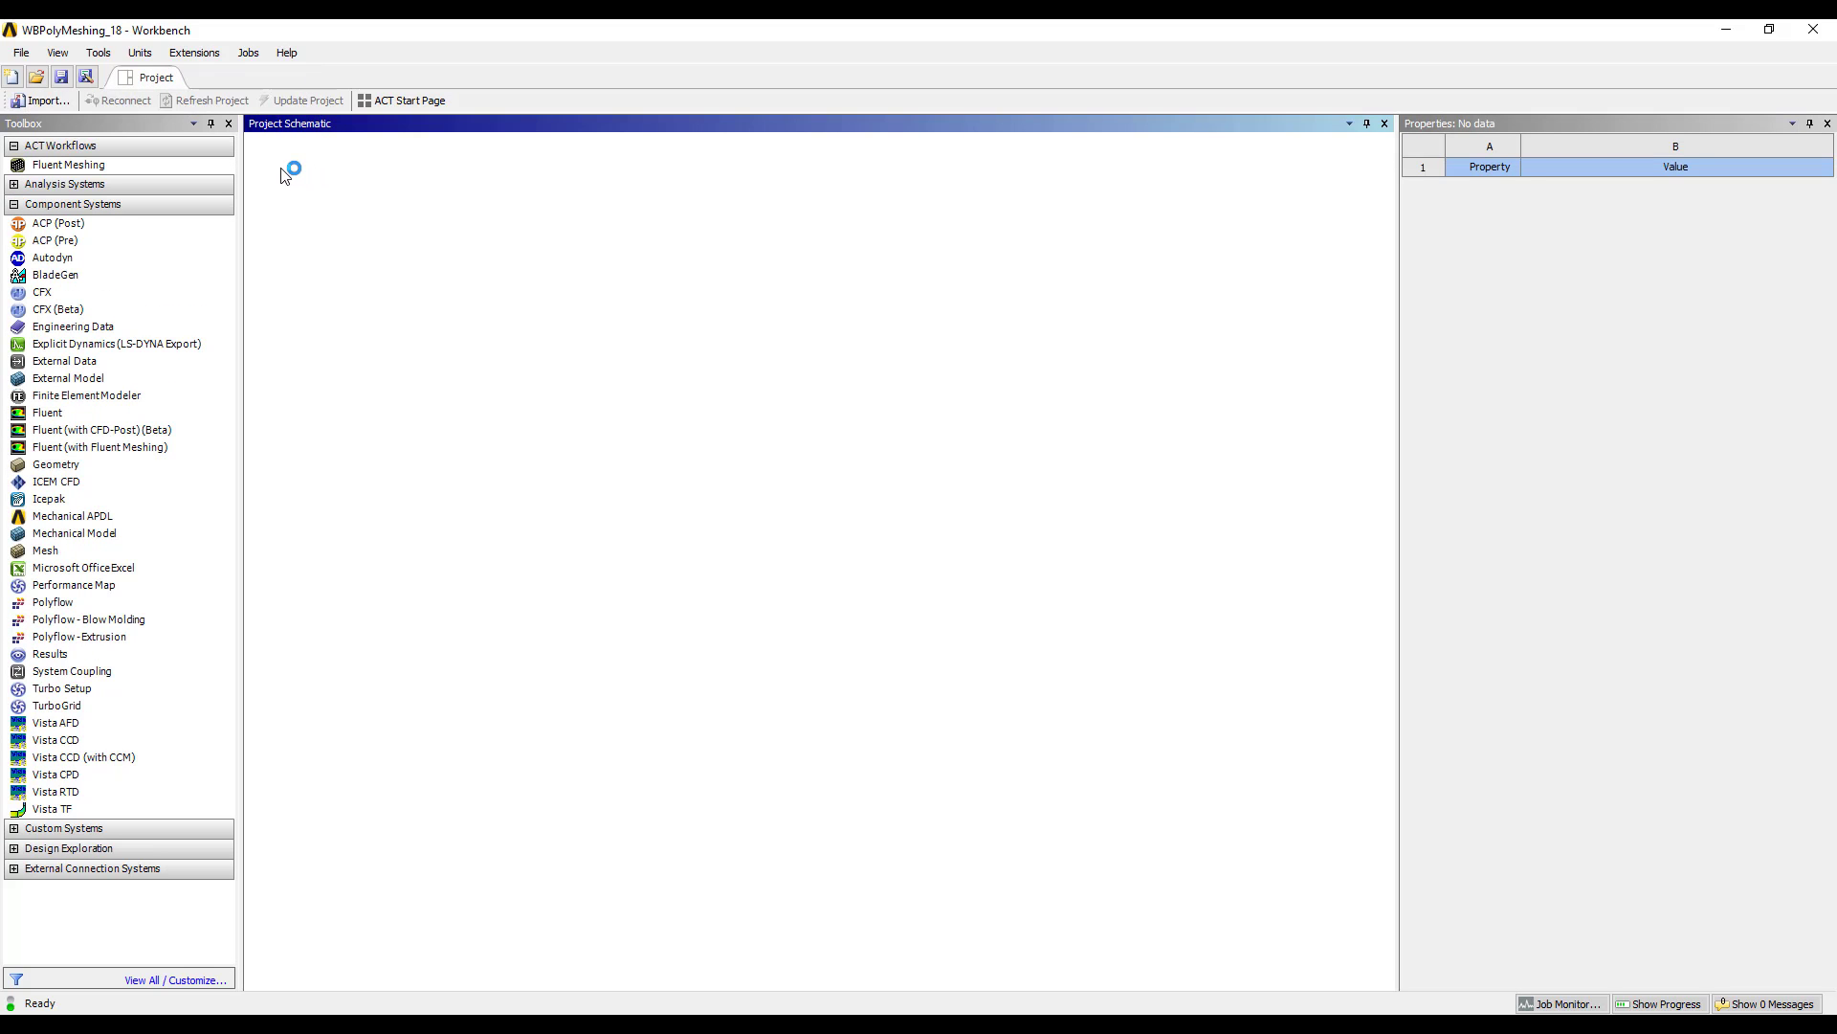
Step: Review the appearance settings in Tools > Options and close the dialog
click(99, 53)
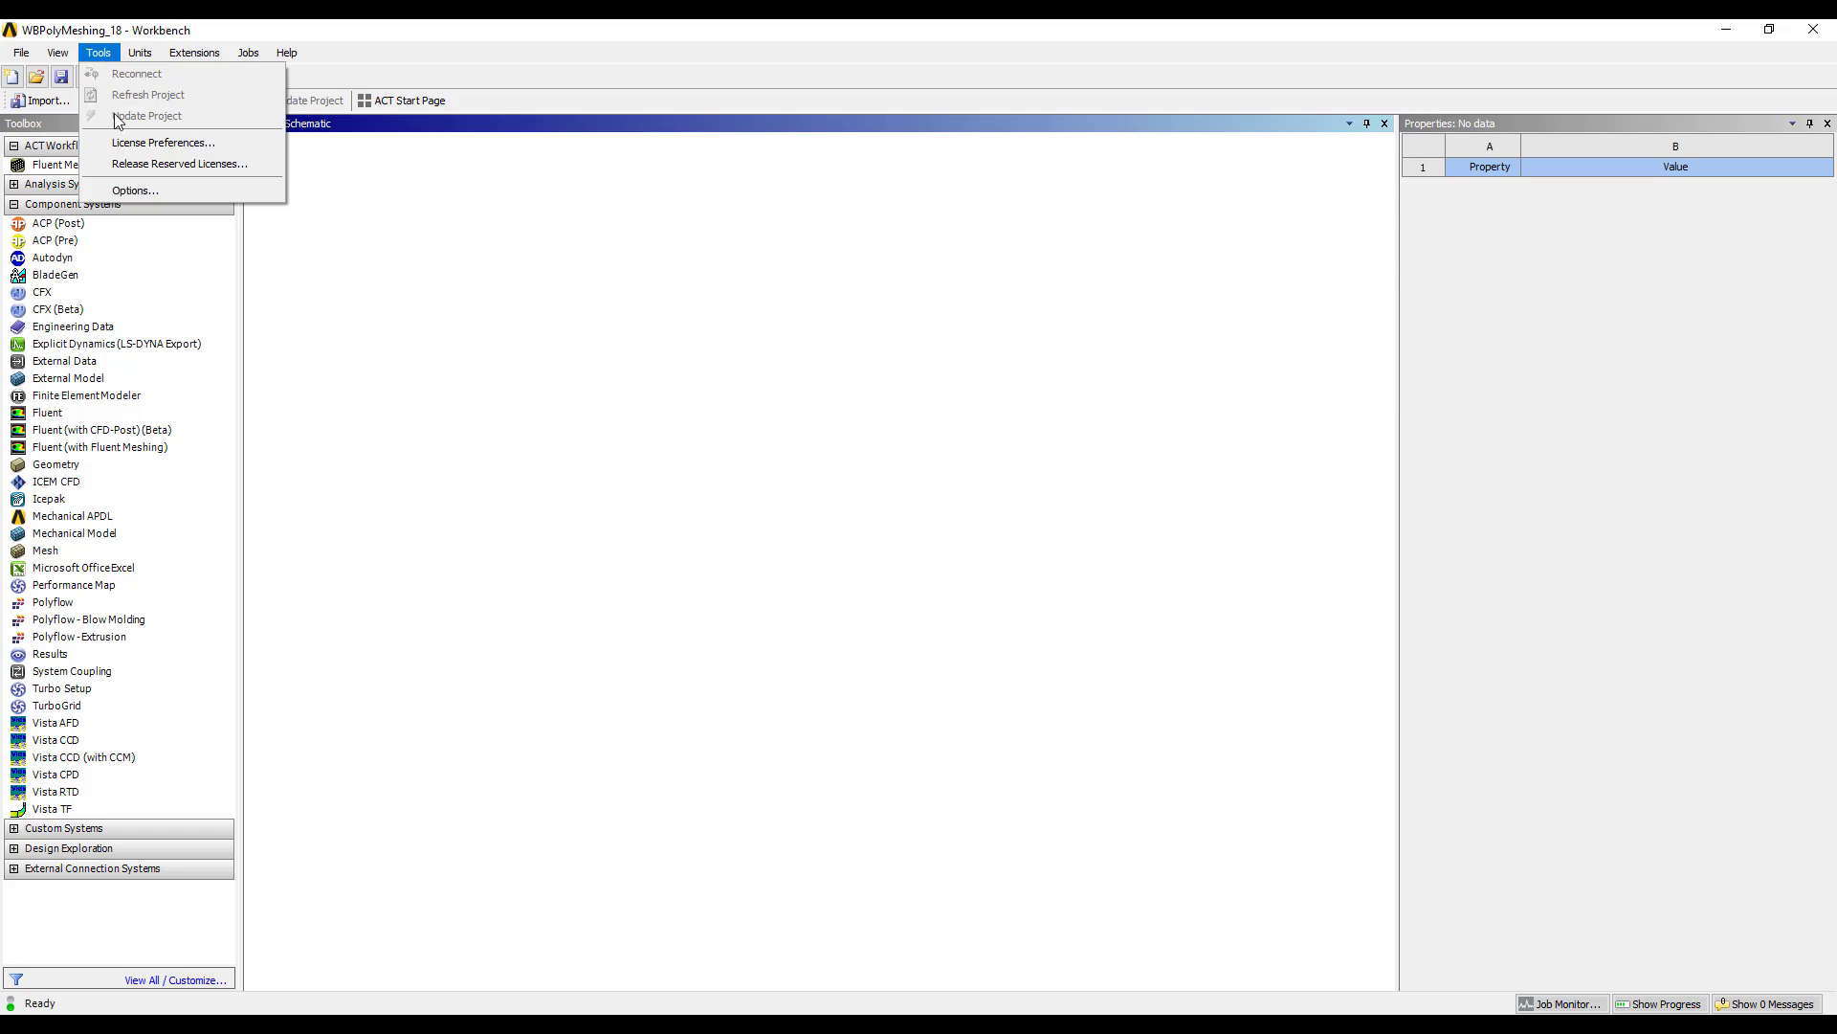
click(123, 190)
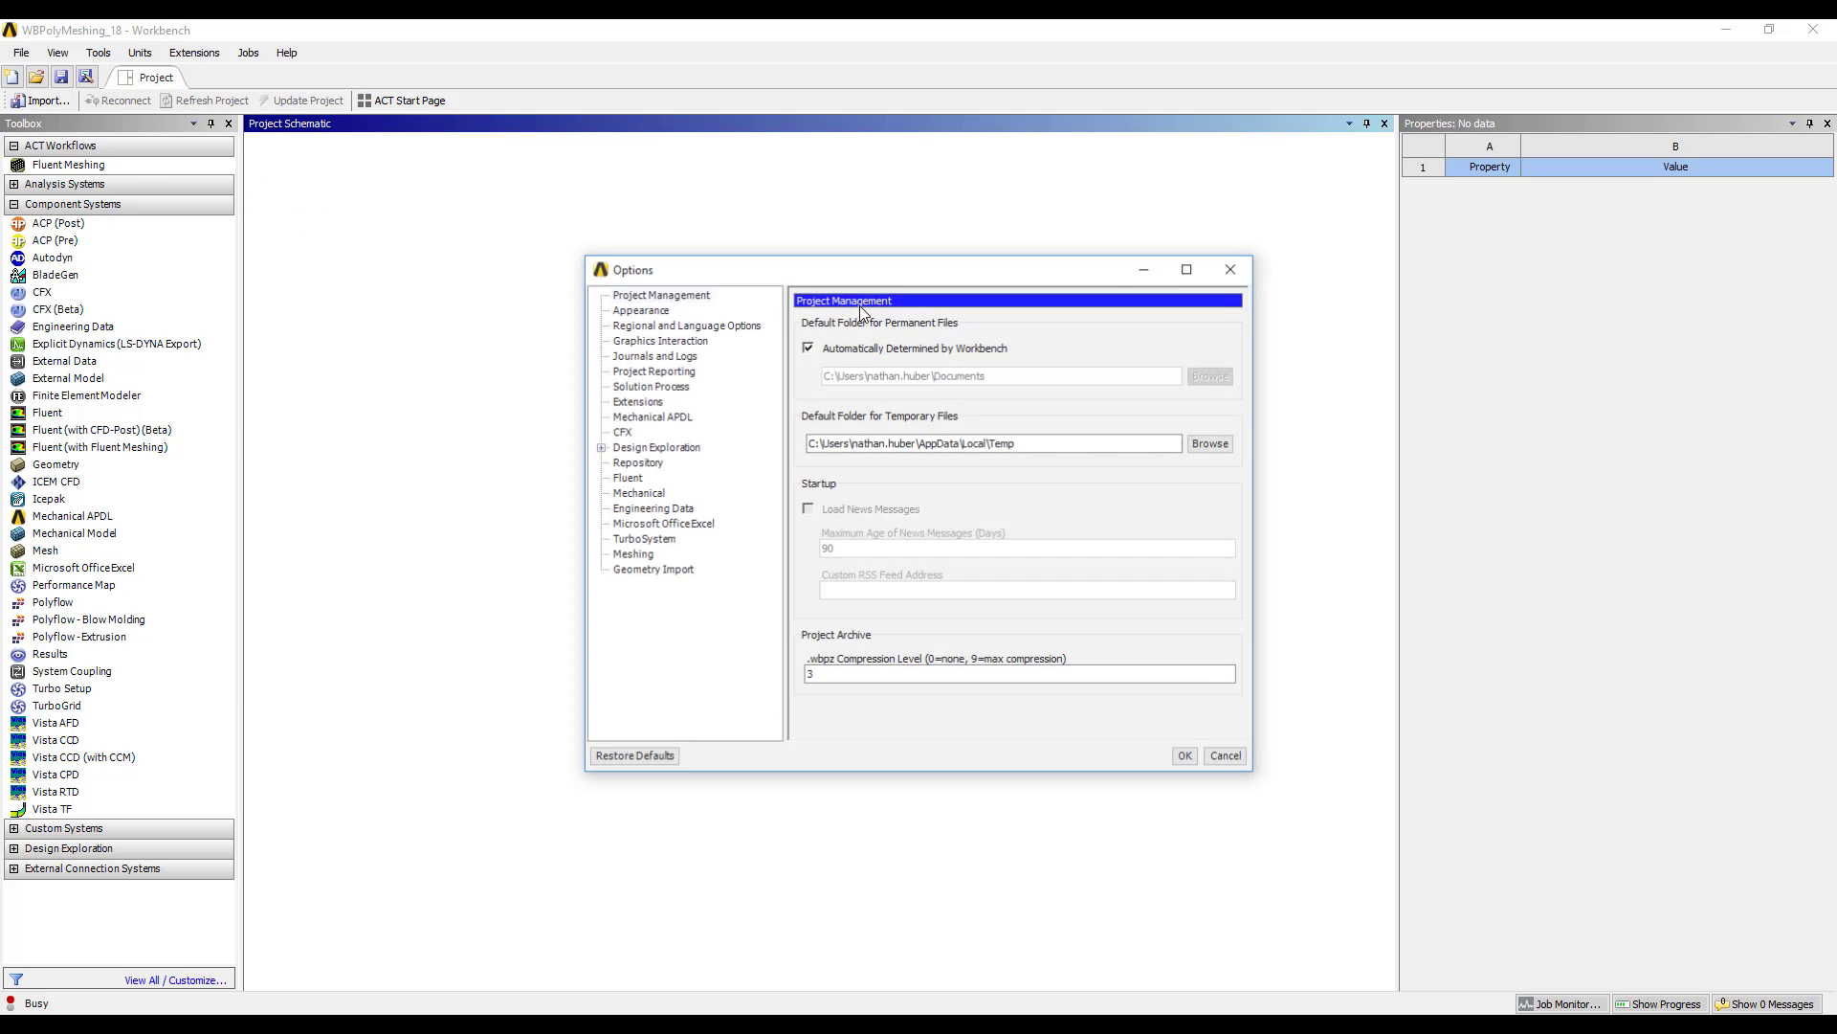
click(650, 309)
drag(1240, 365, 1240, 574)
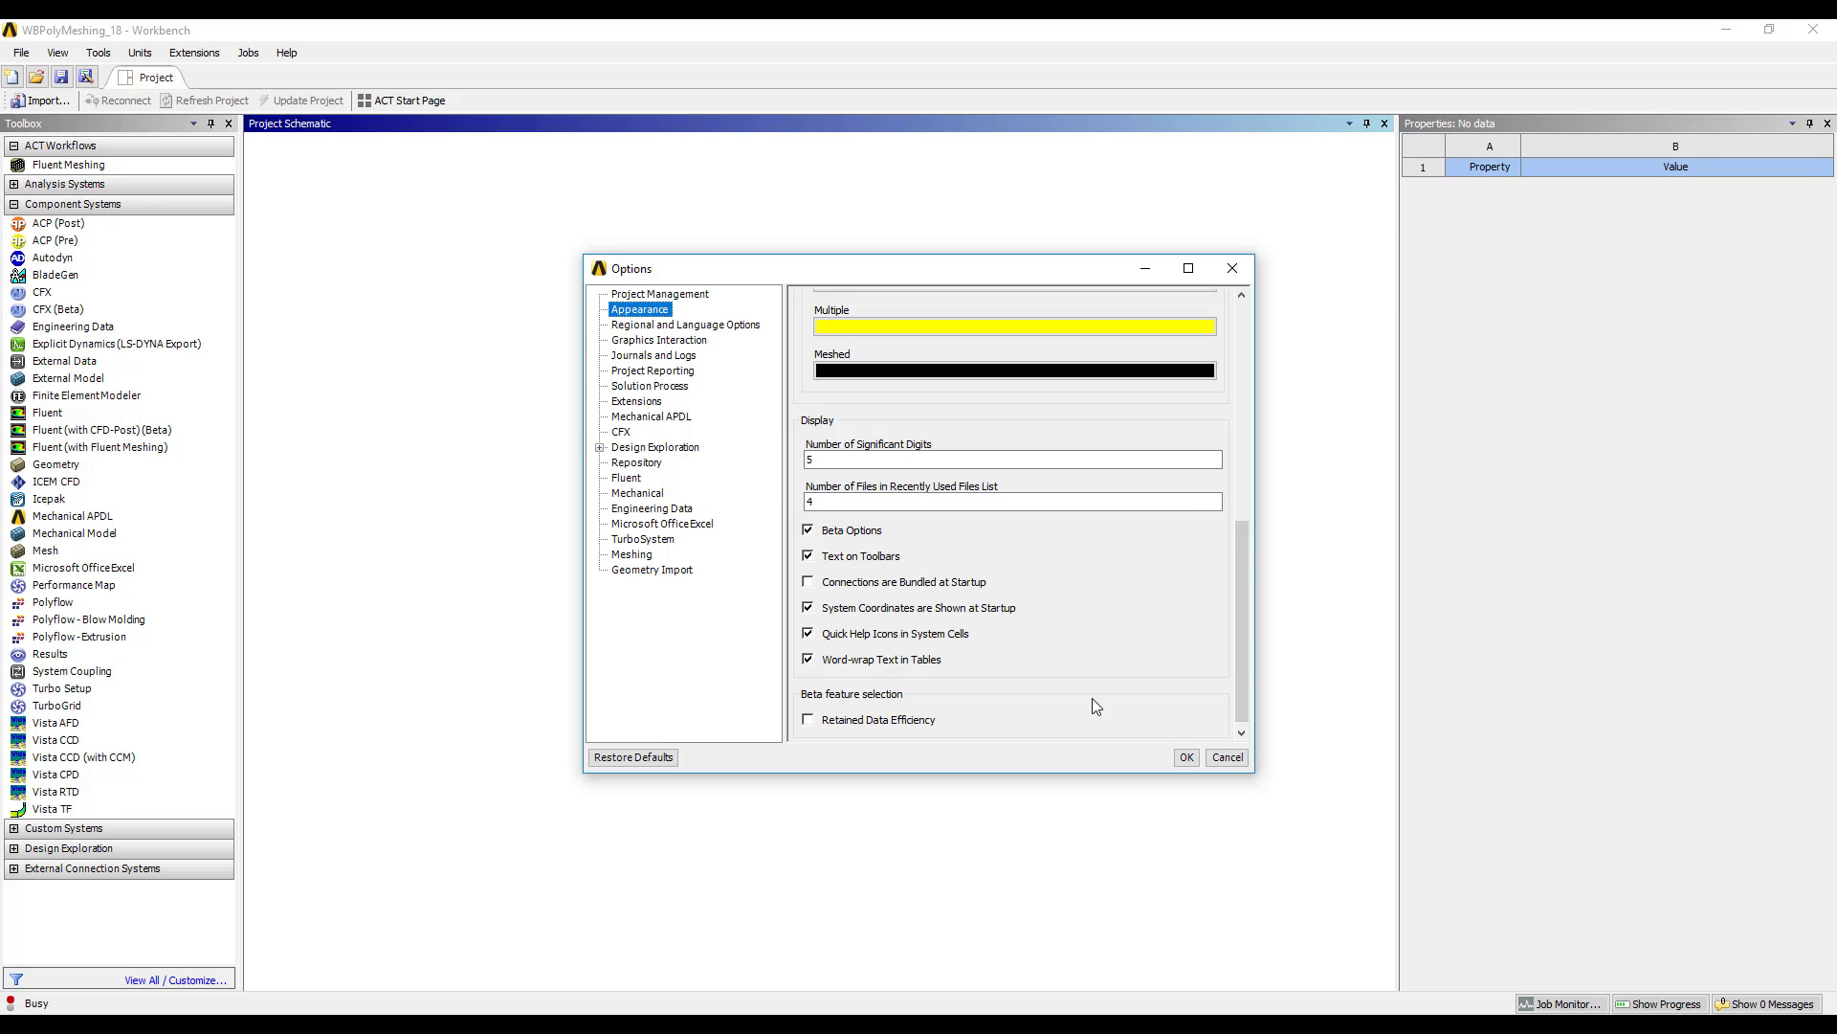
click(1187, 757)
Step: Confirm WBPolyMeshingForFluent 1.5 is loaded in the Manage Extensions list
click(196, 53)
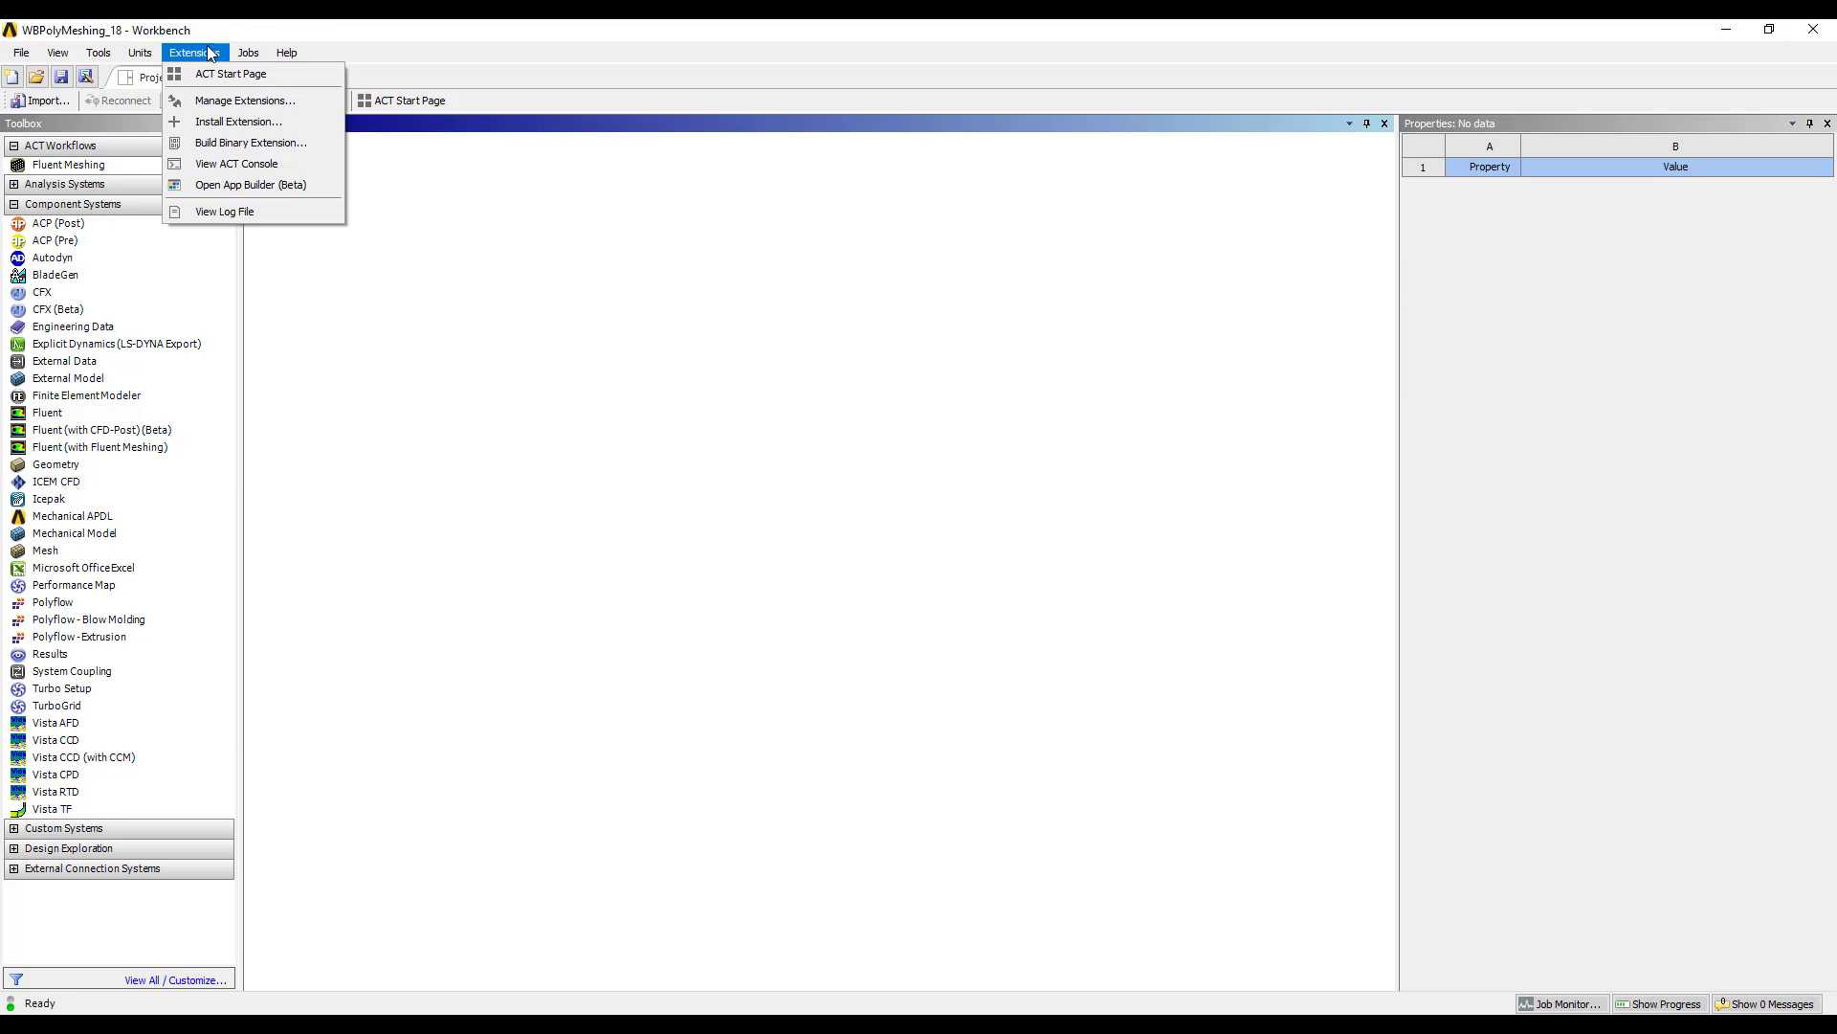
click(215, 100)
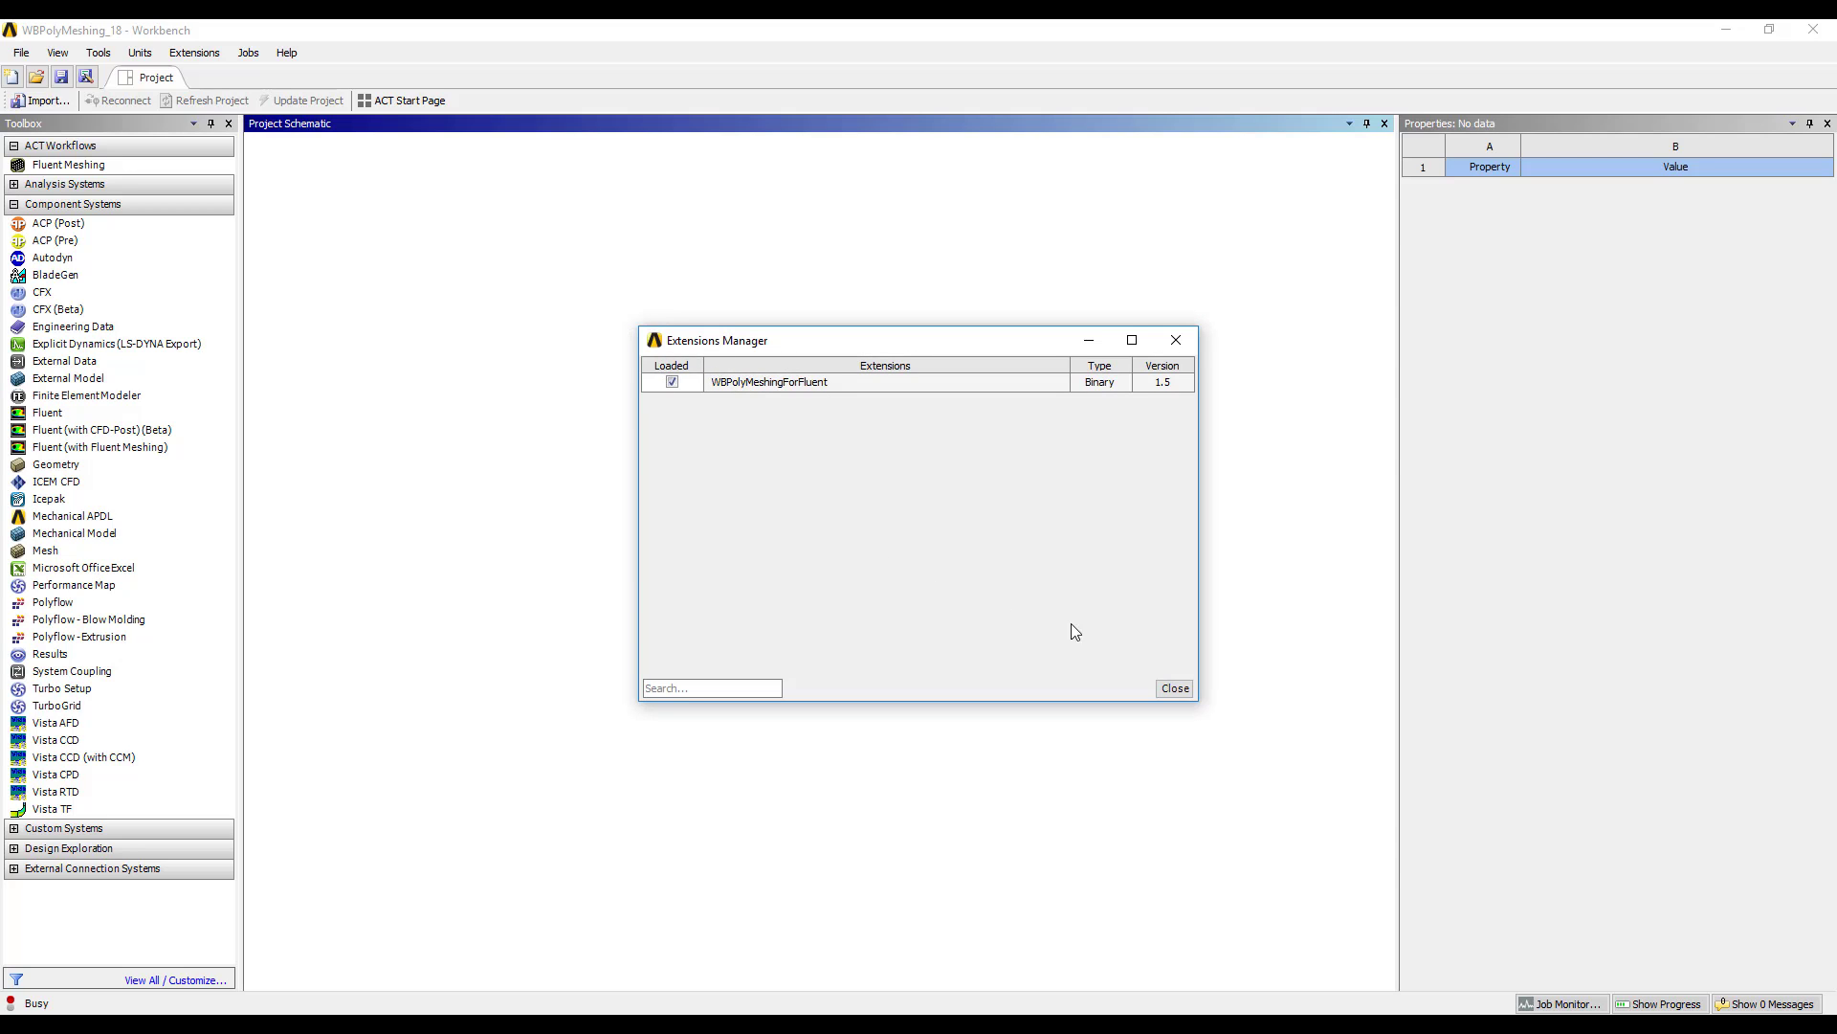
click(1176, 688)
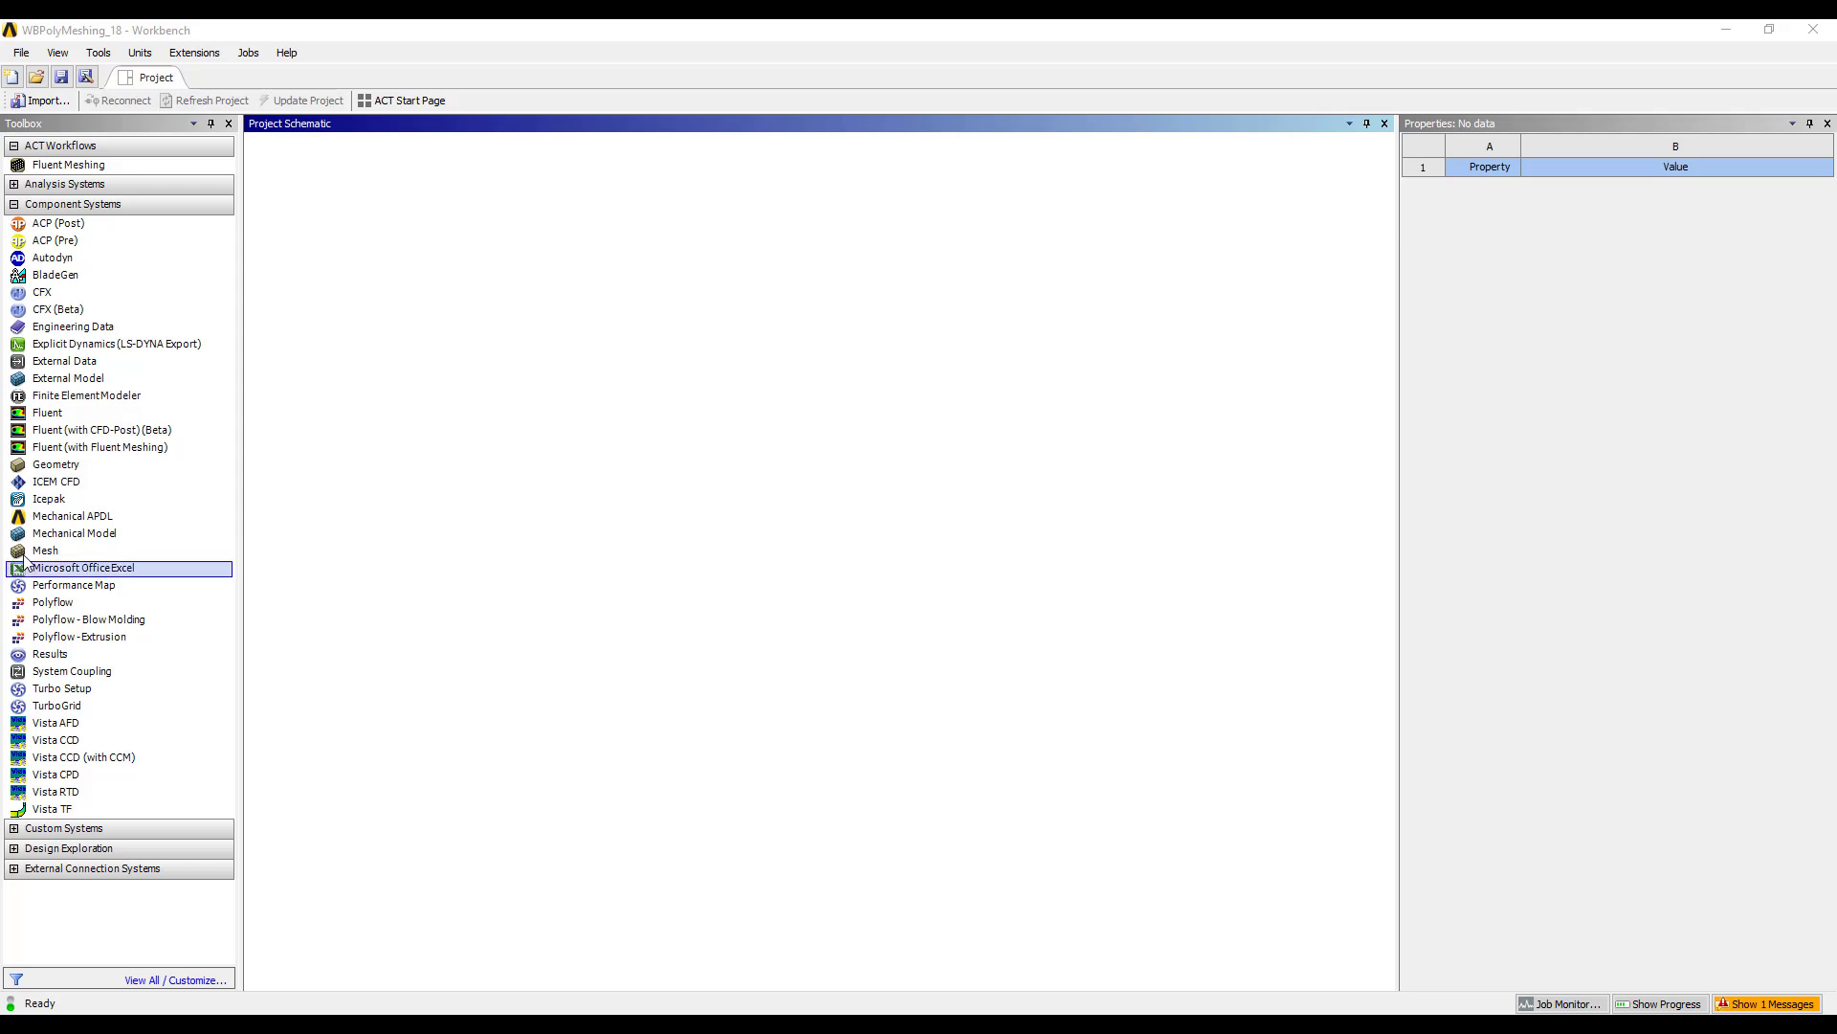
Step: Chain Mesh, Fluent Meshing and Fluent systems together in the Project Schematic
drag(57, 555, 321, 279)
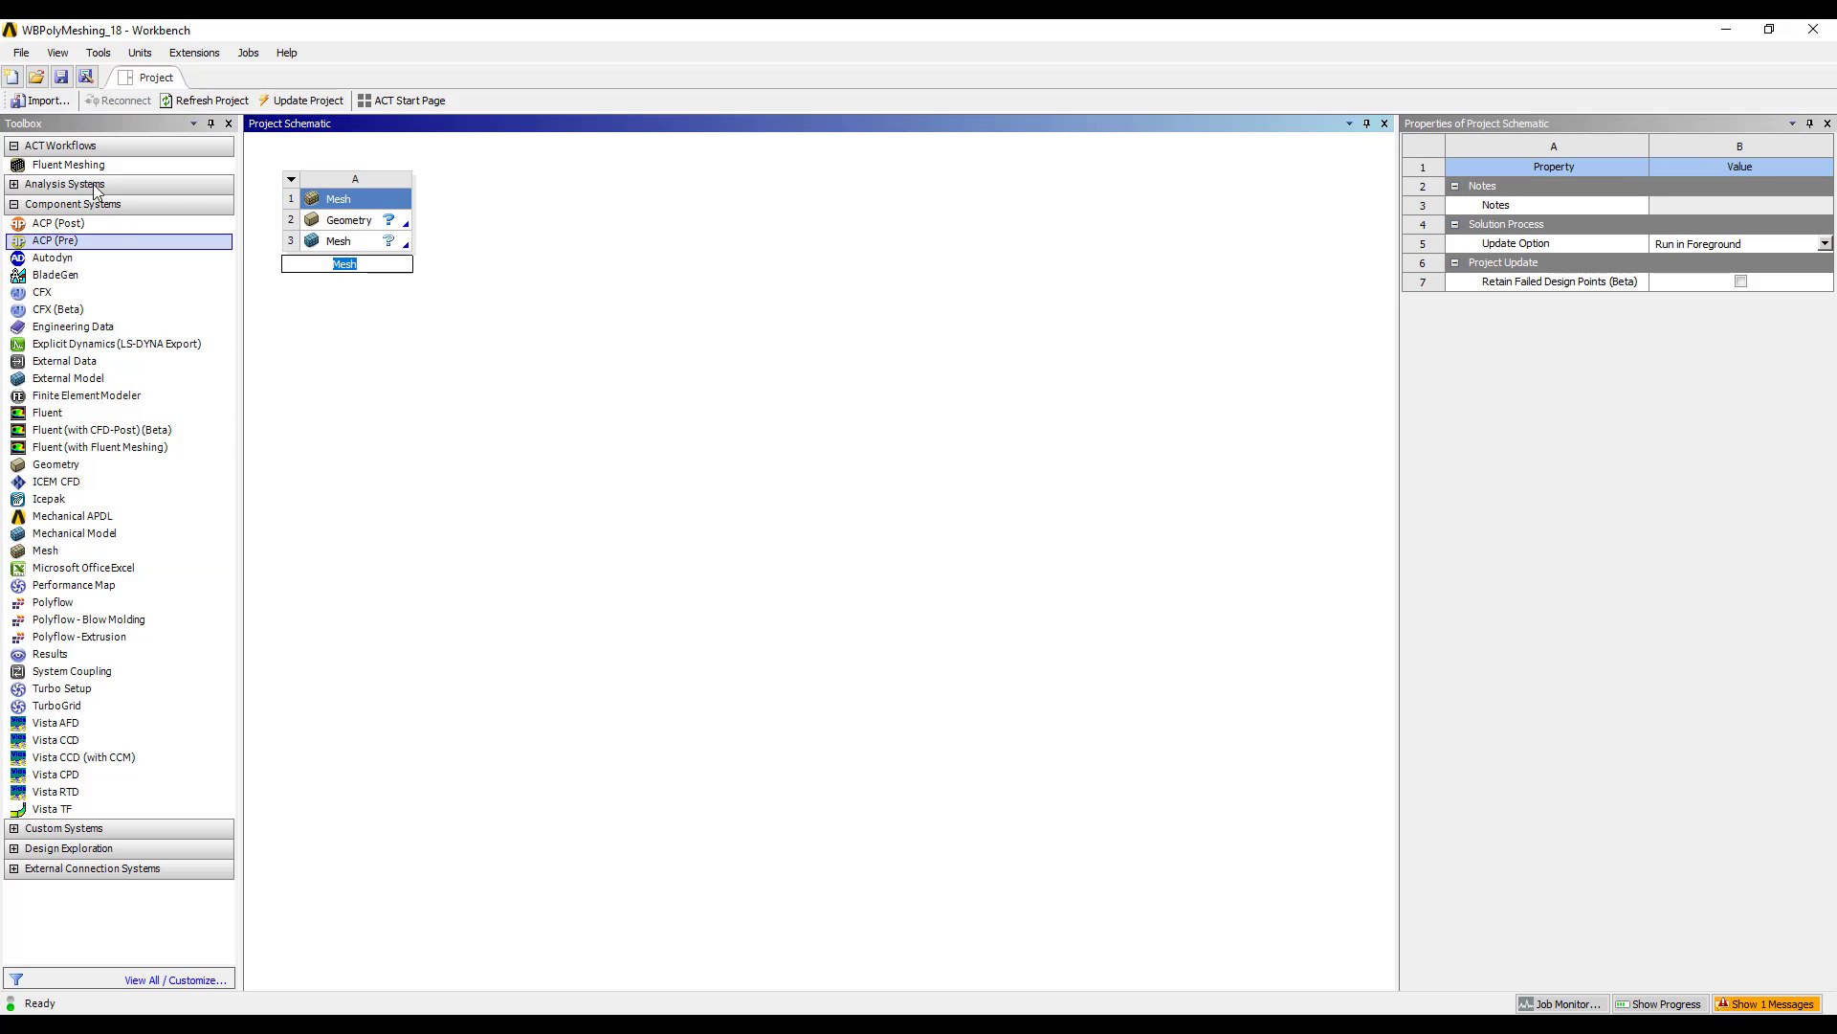
drag(60, 169, 372, 244)
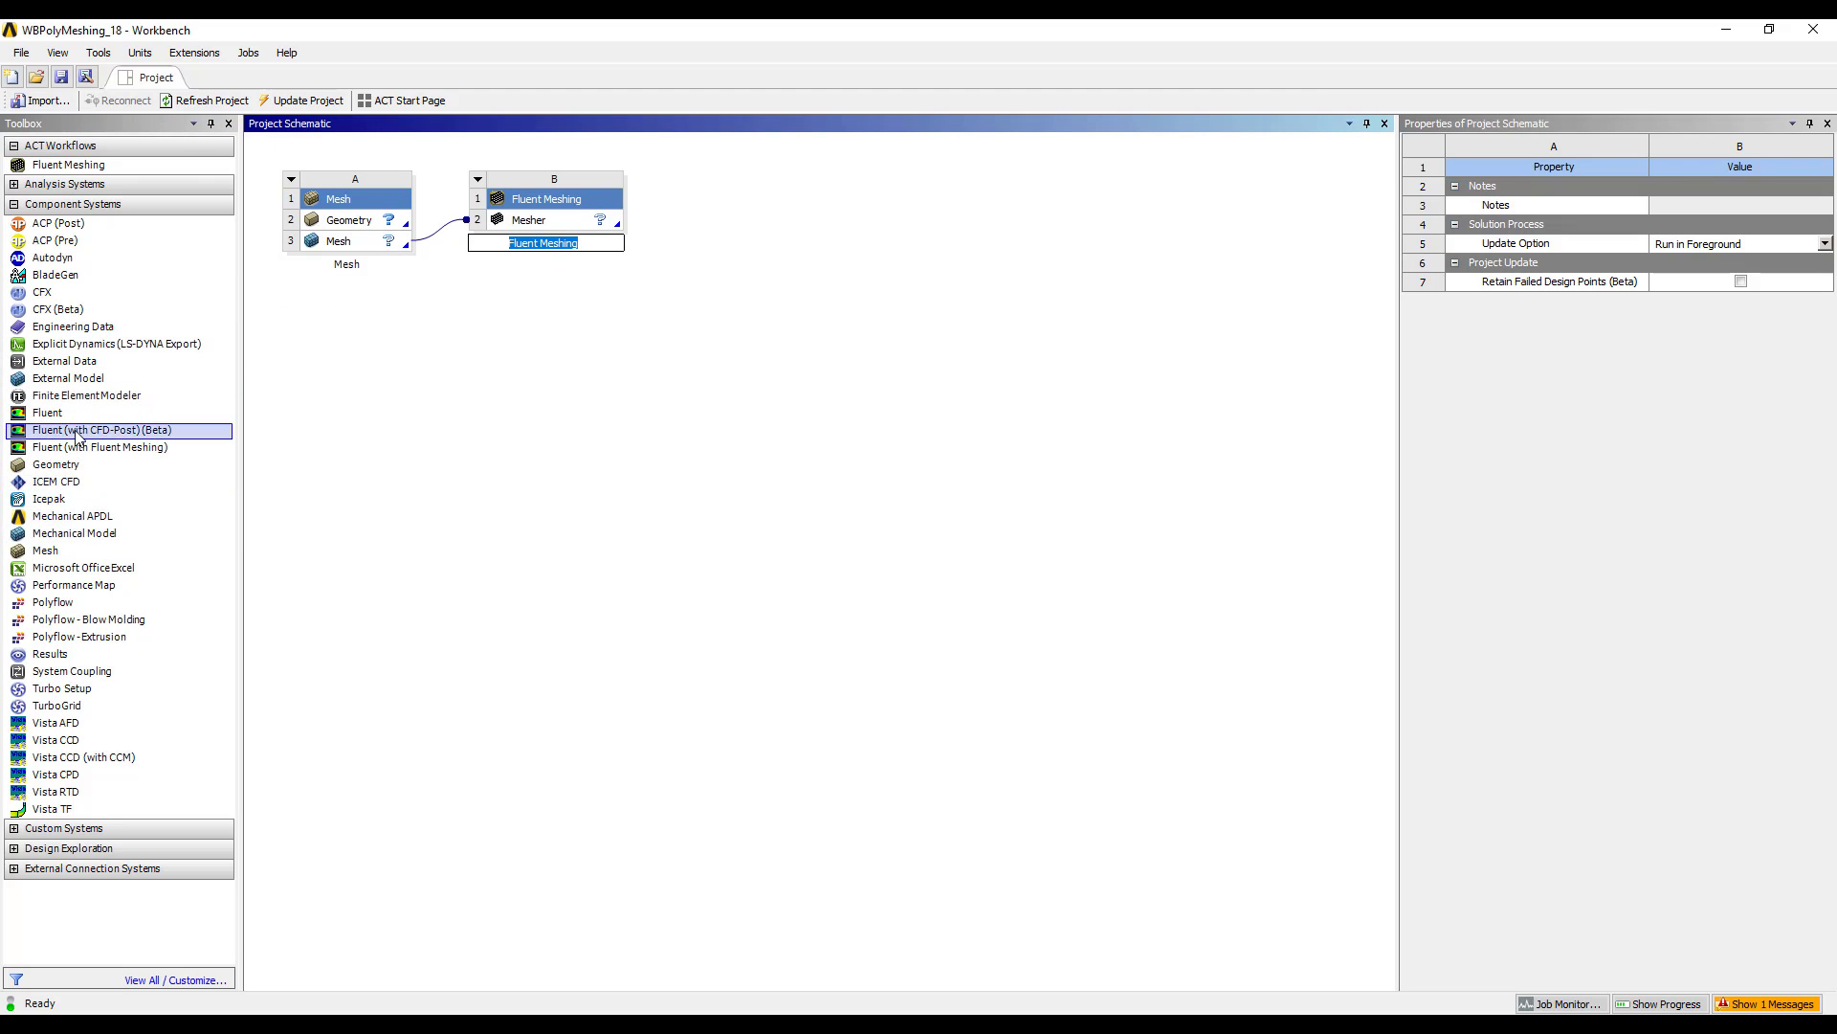
drag(57, 412, 559, 230)
Step: Import Exhaust_Manifold.x_t as the Mesh system's geometry
click(397, 226)
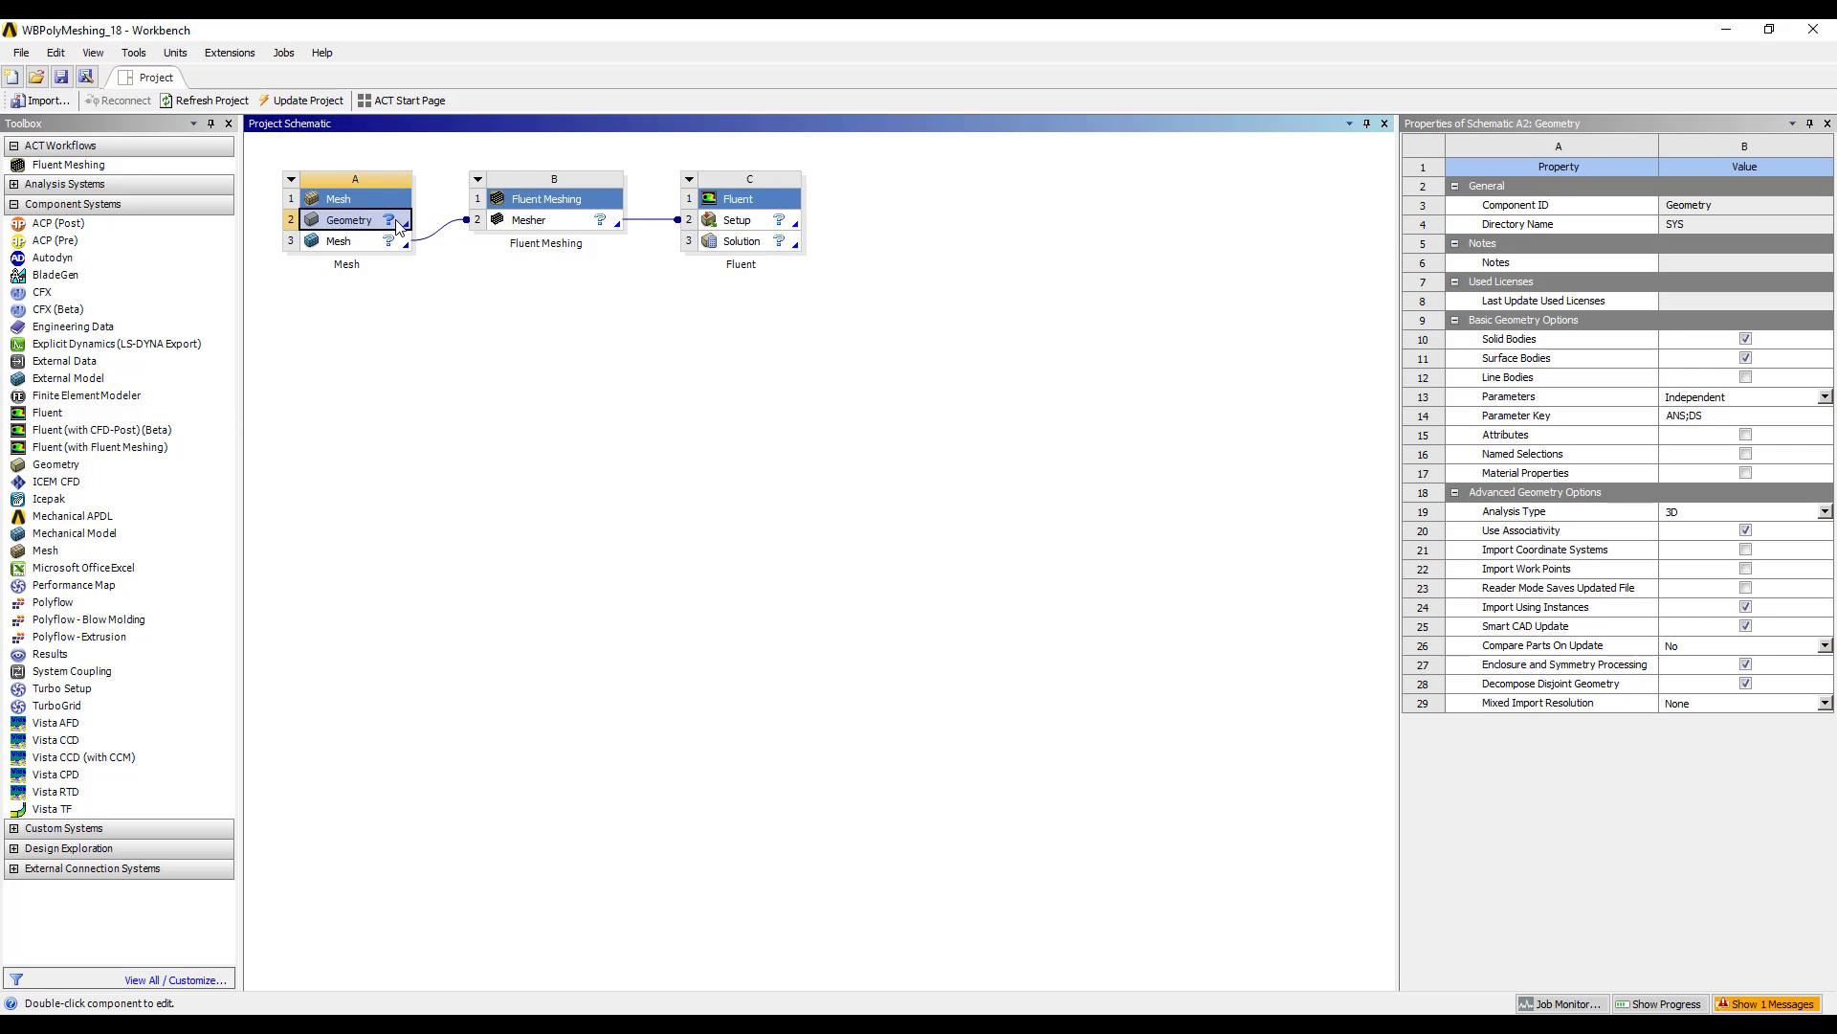
right_click(398, 226)
mouse_move(498, 253)
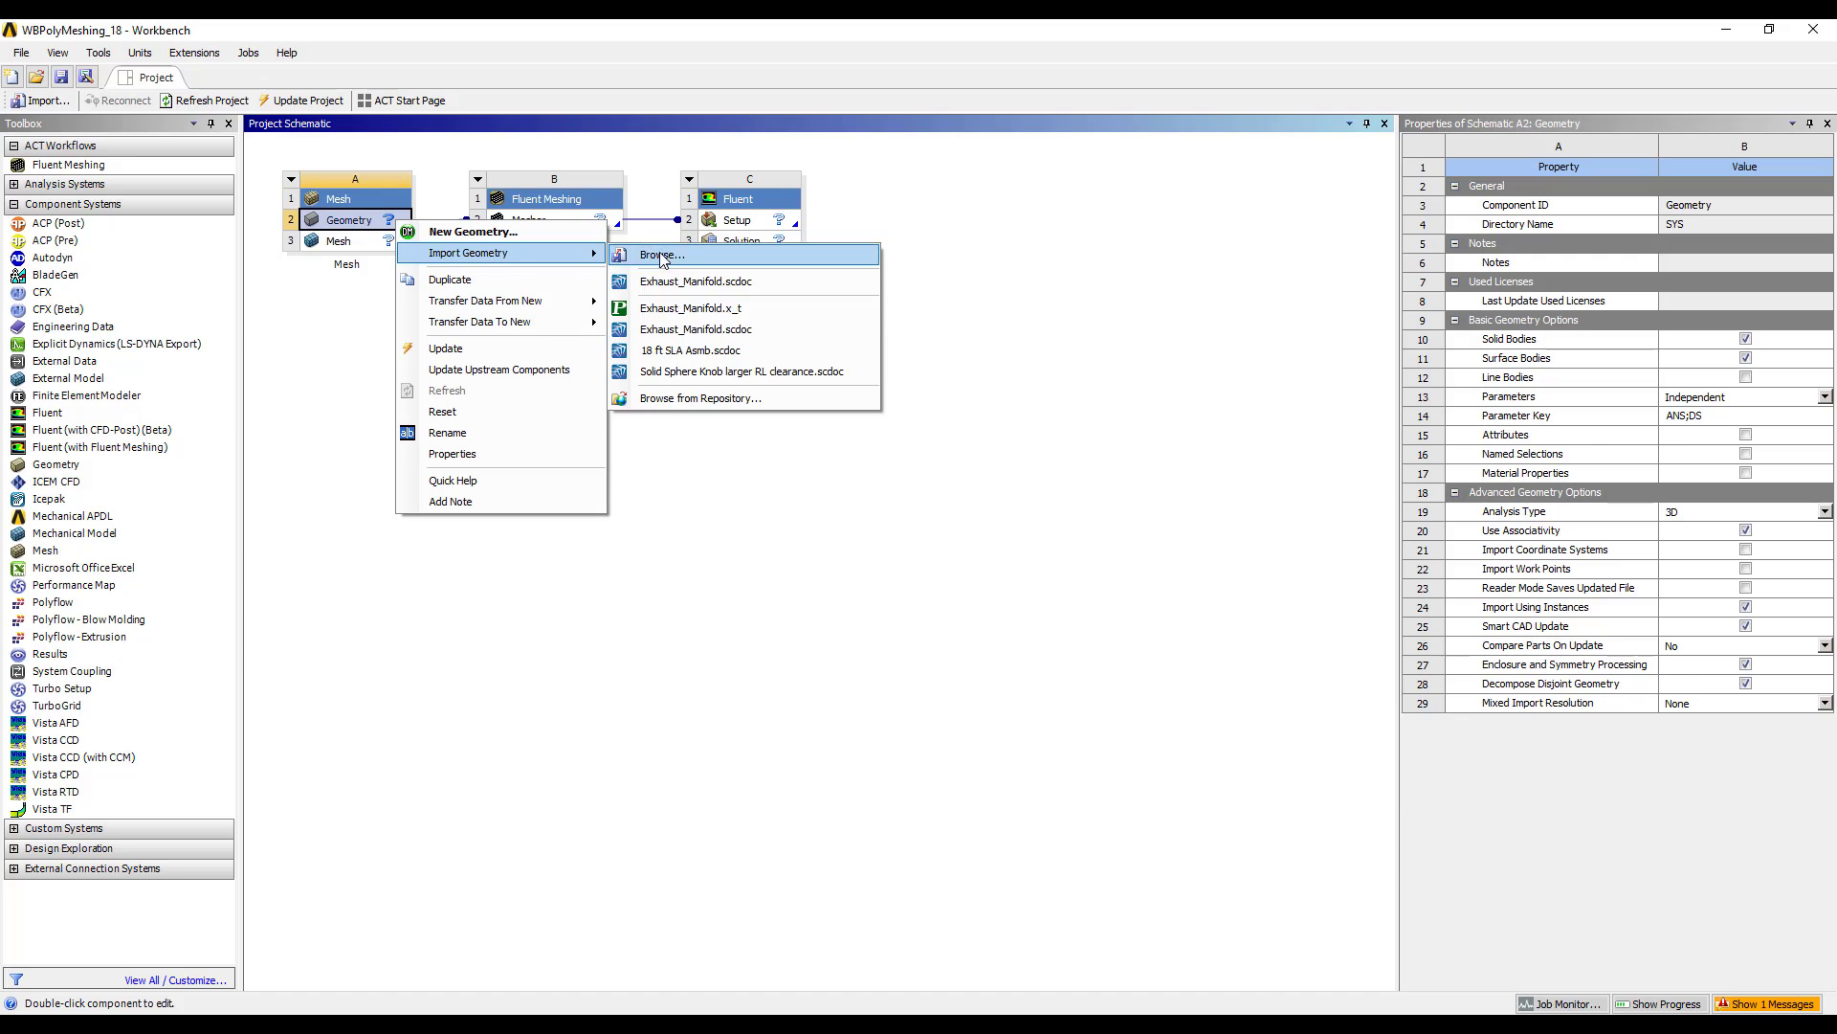
click(759, 310)
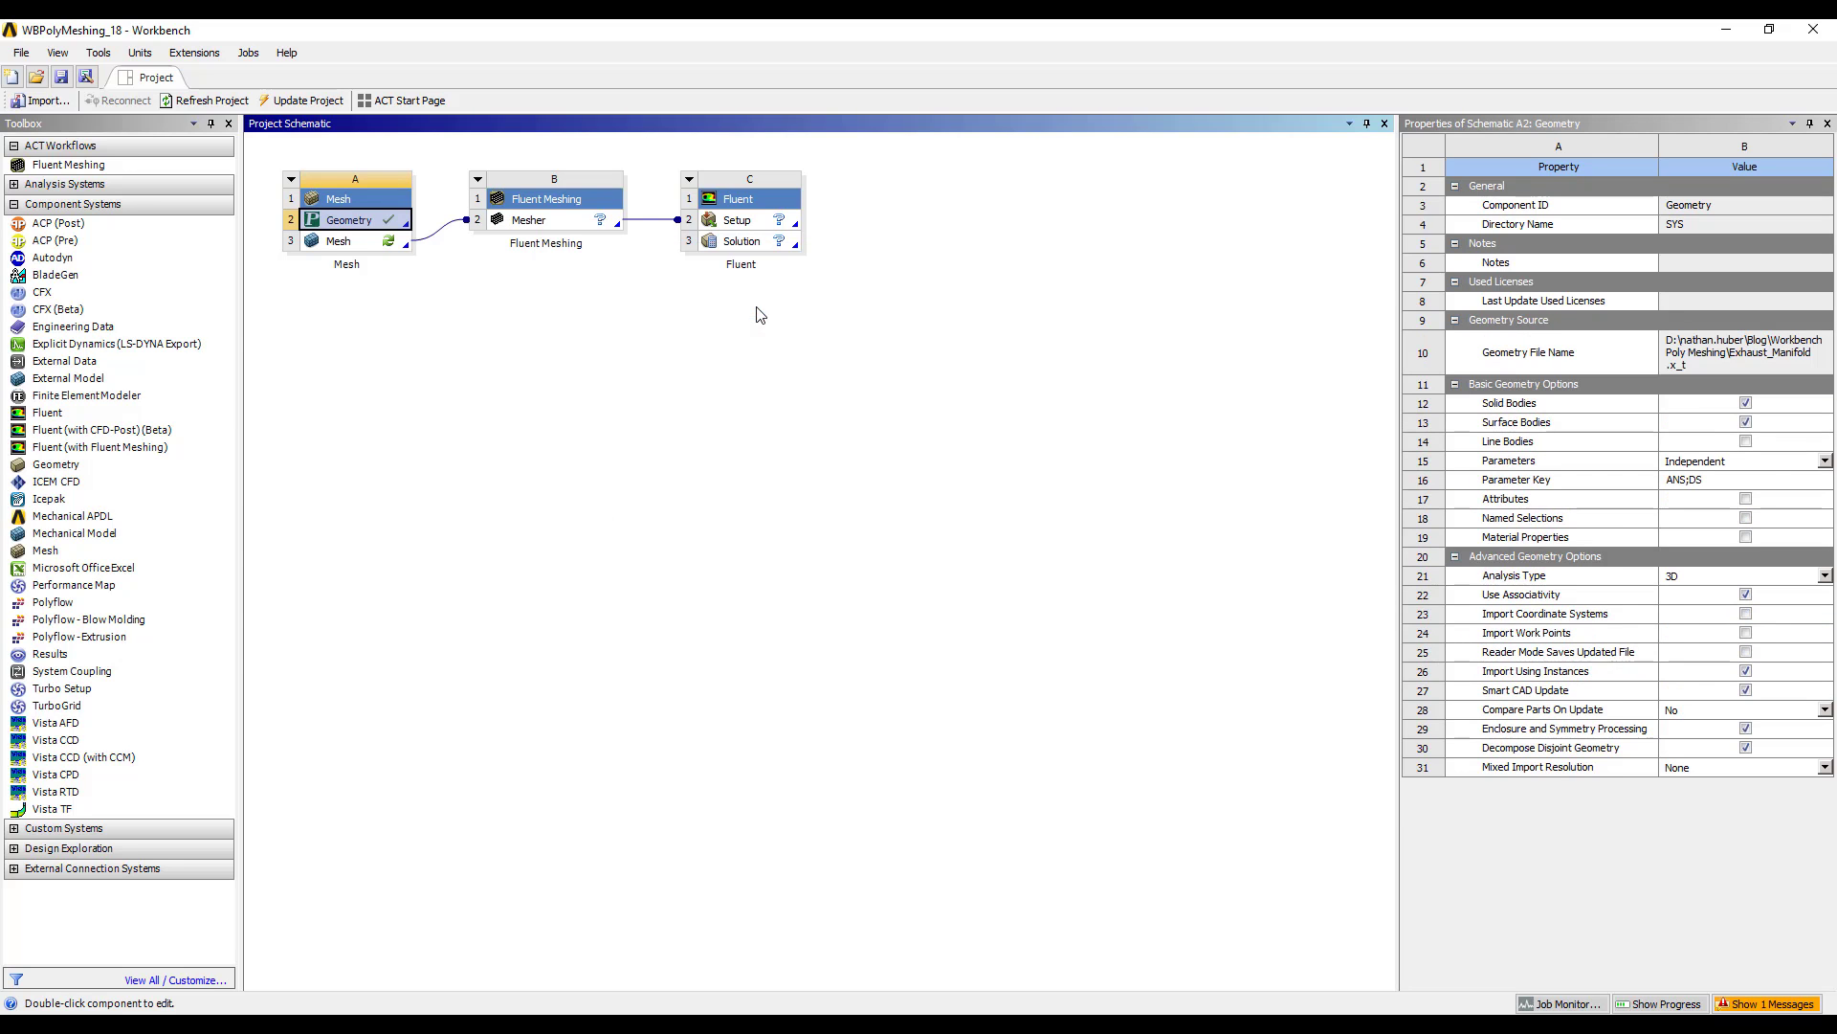
Step: Open the mesh in ANSYS Meshing and set the Volume body to Fluid
double_click(376, 247)
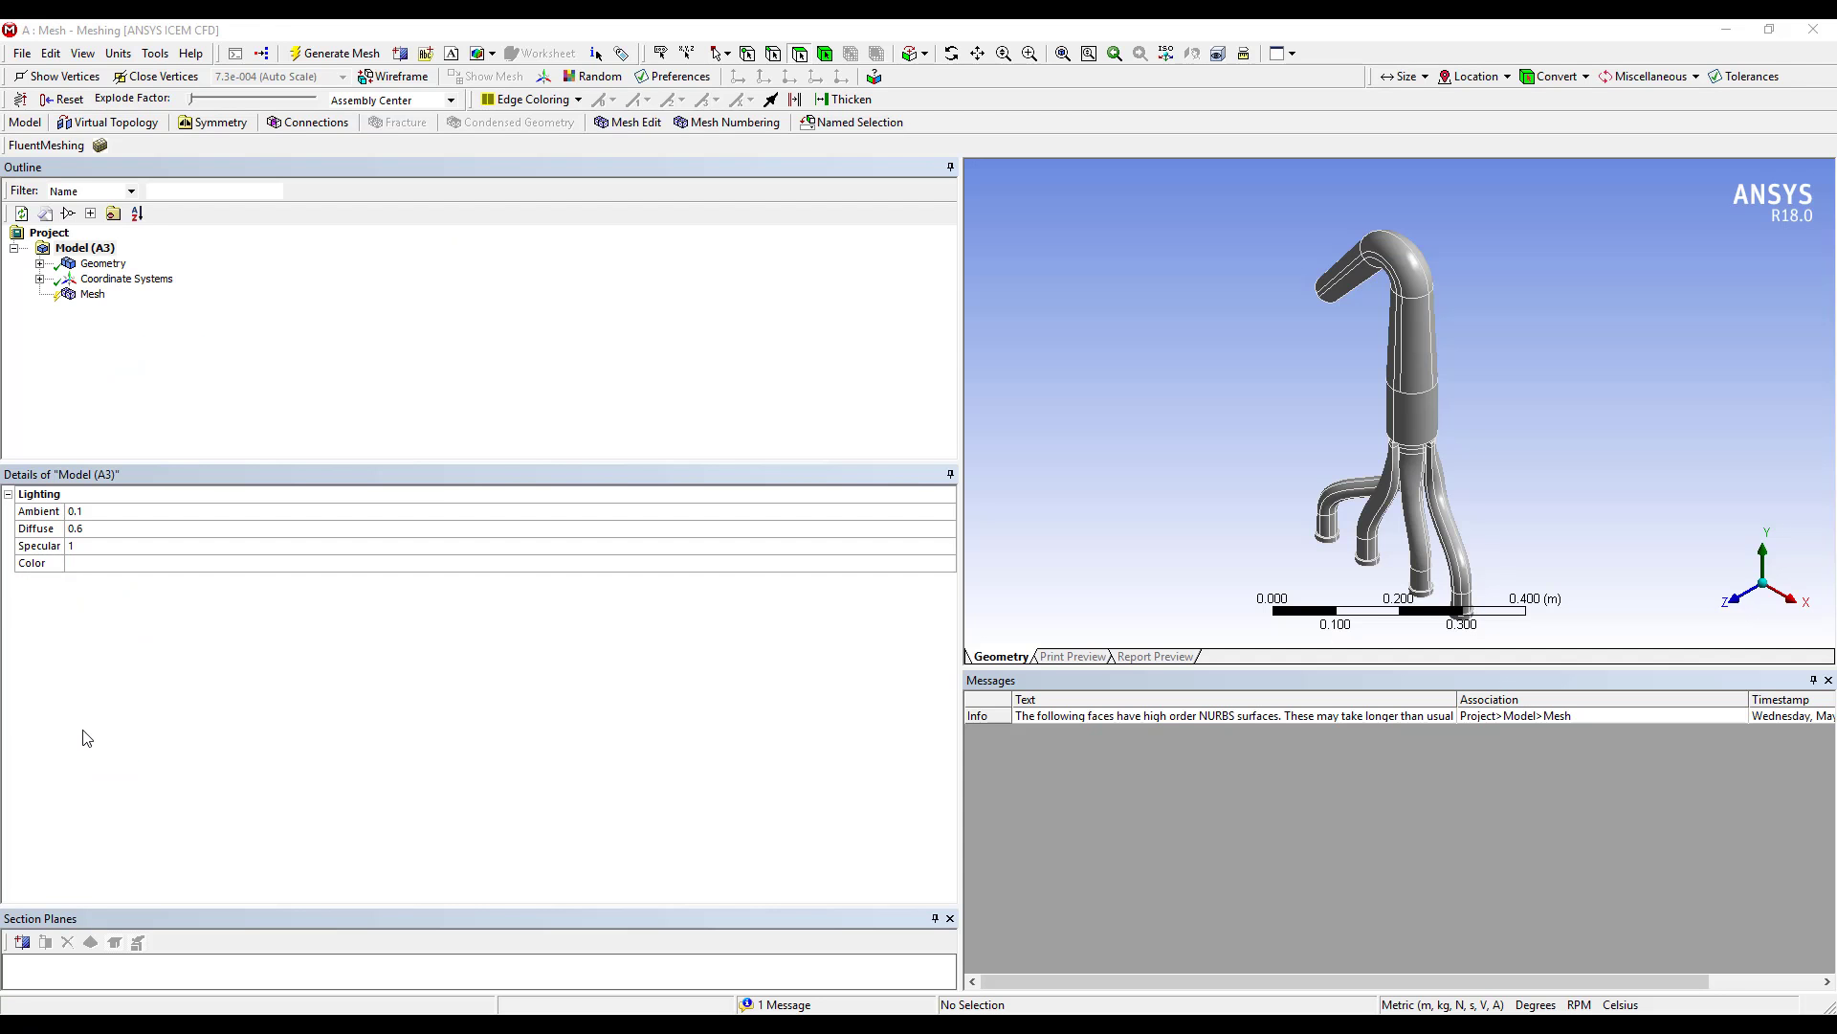
click(39, 264)
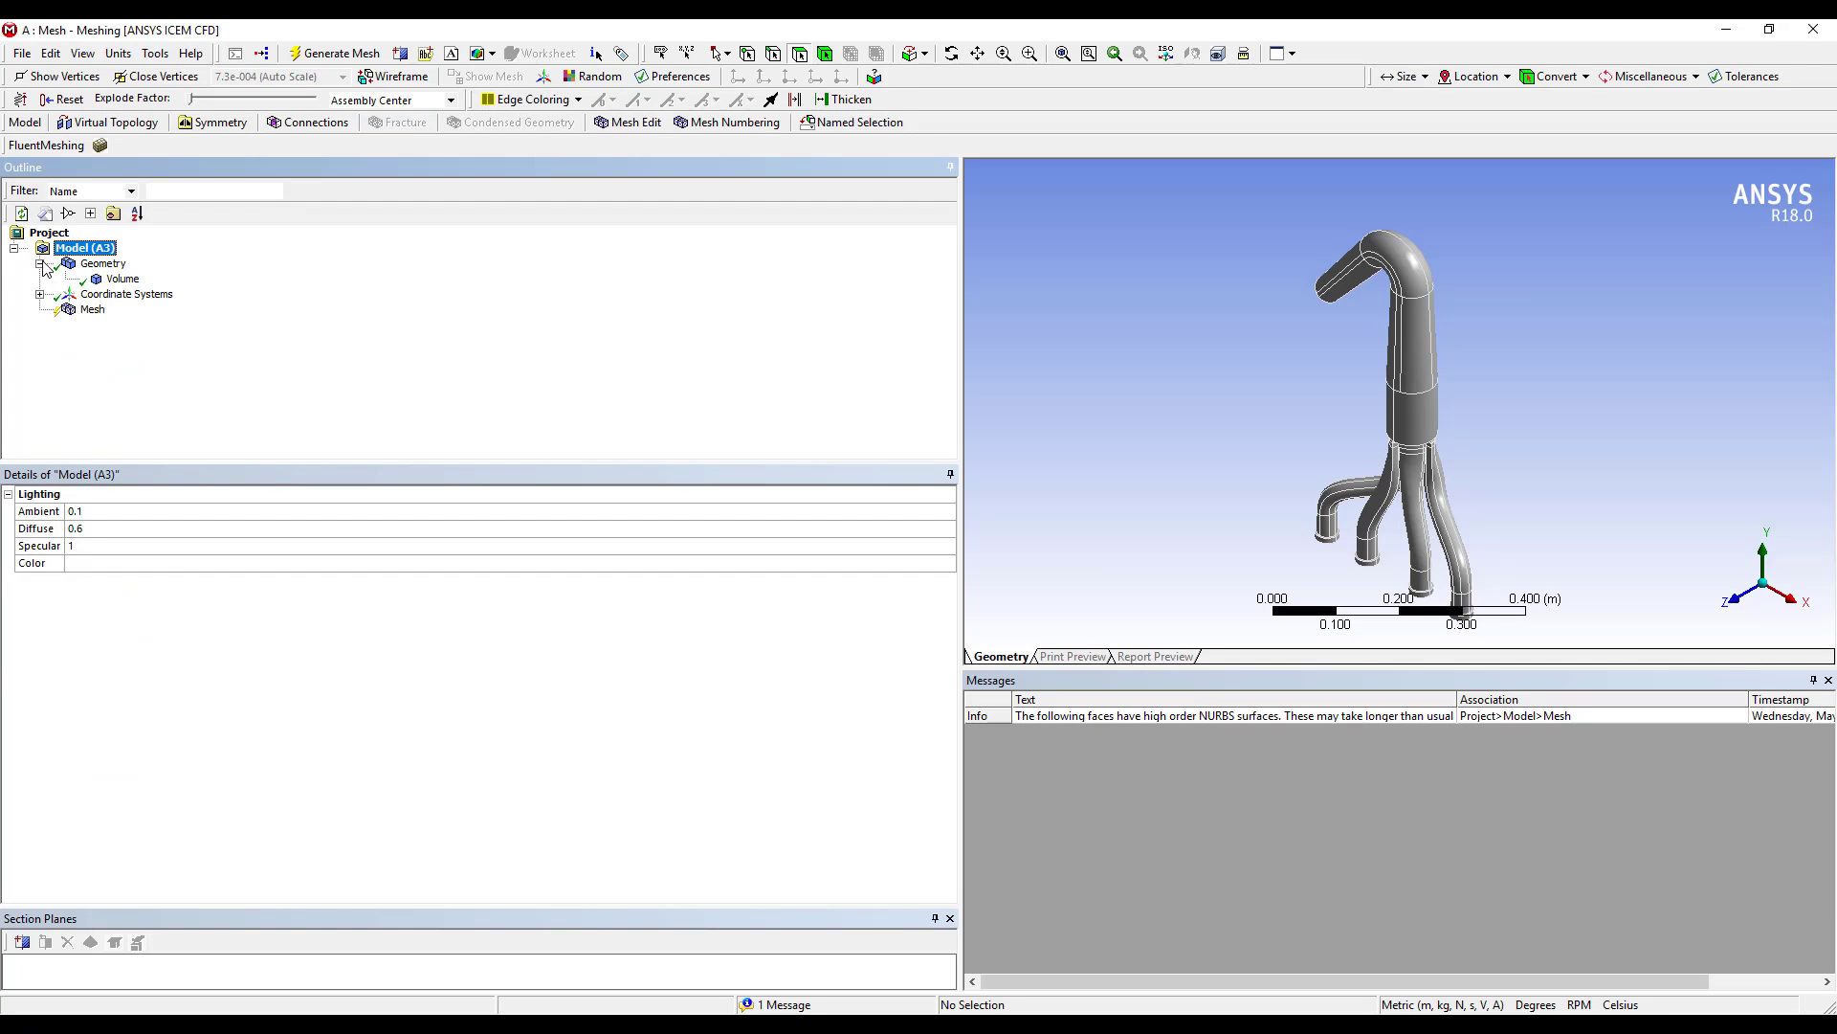
click(123, 278)
click(229, 634)
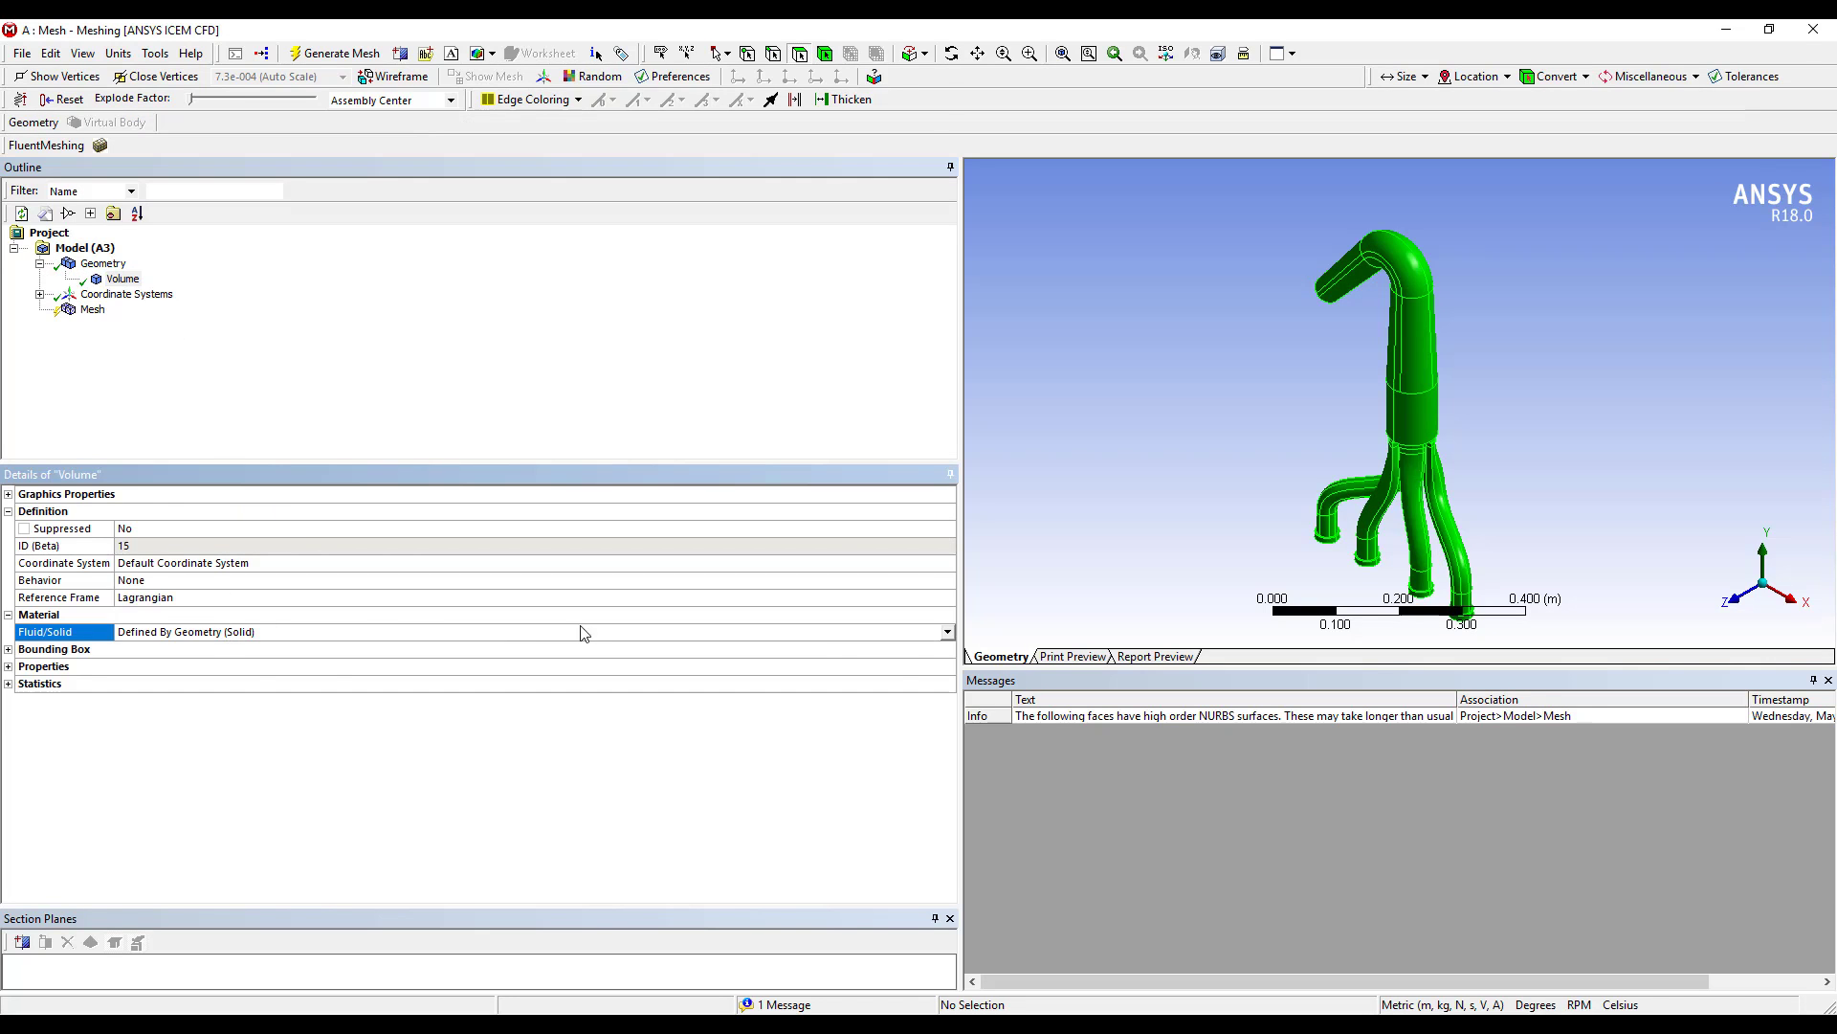
click(948, 632)
click(198, 662)
click(204, 440)
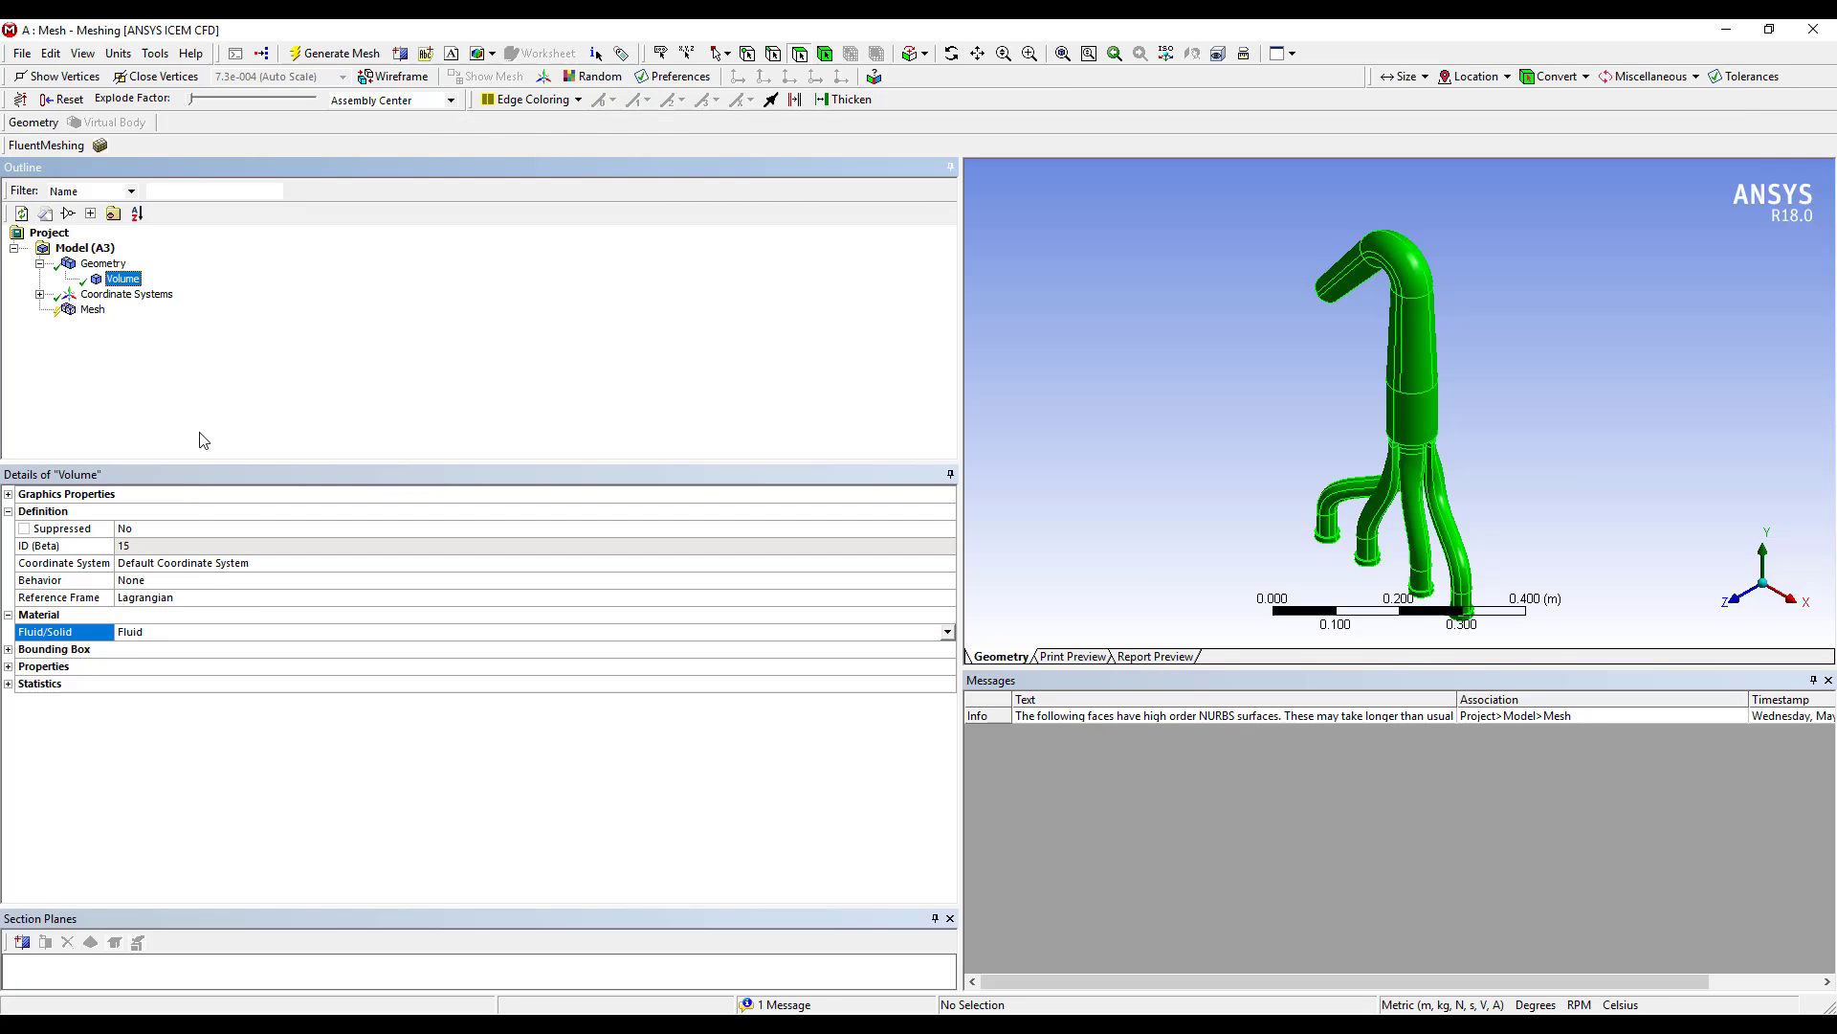
Step: Keep CFD as the mesh physics preference, review and collapse Sizing, then select Mesh
click(92, 310)
click(562, 547)
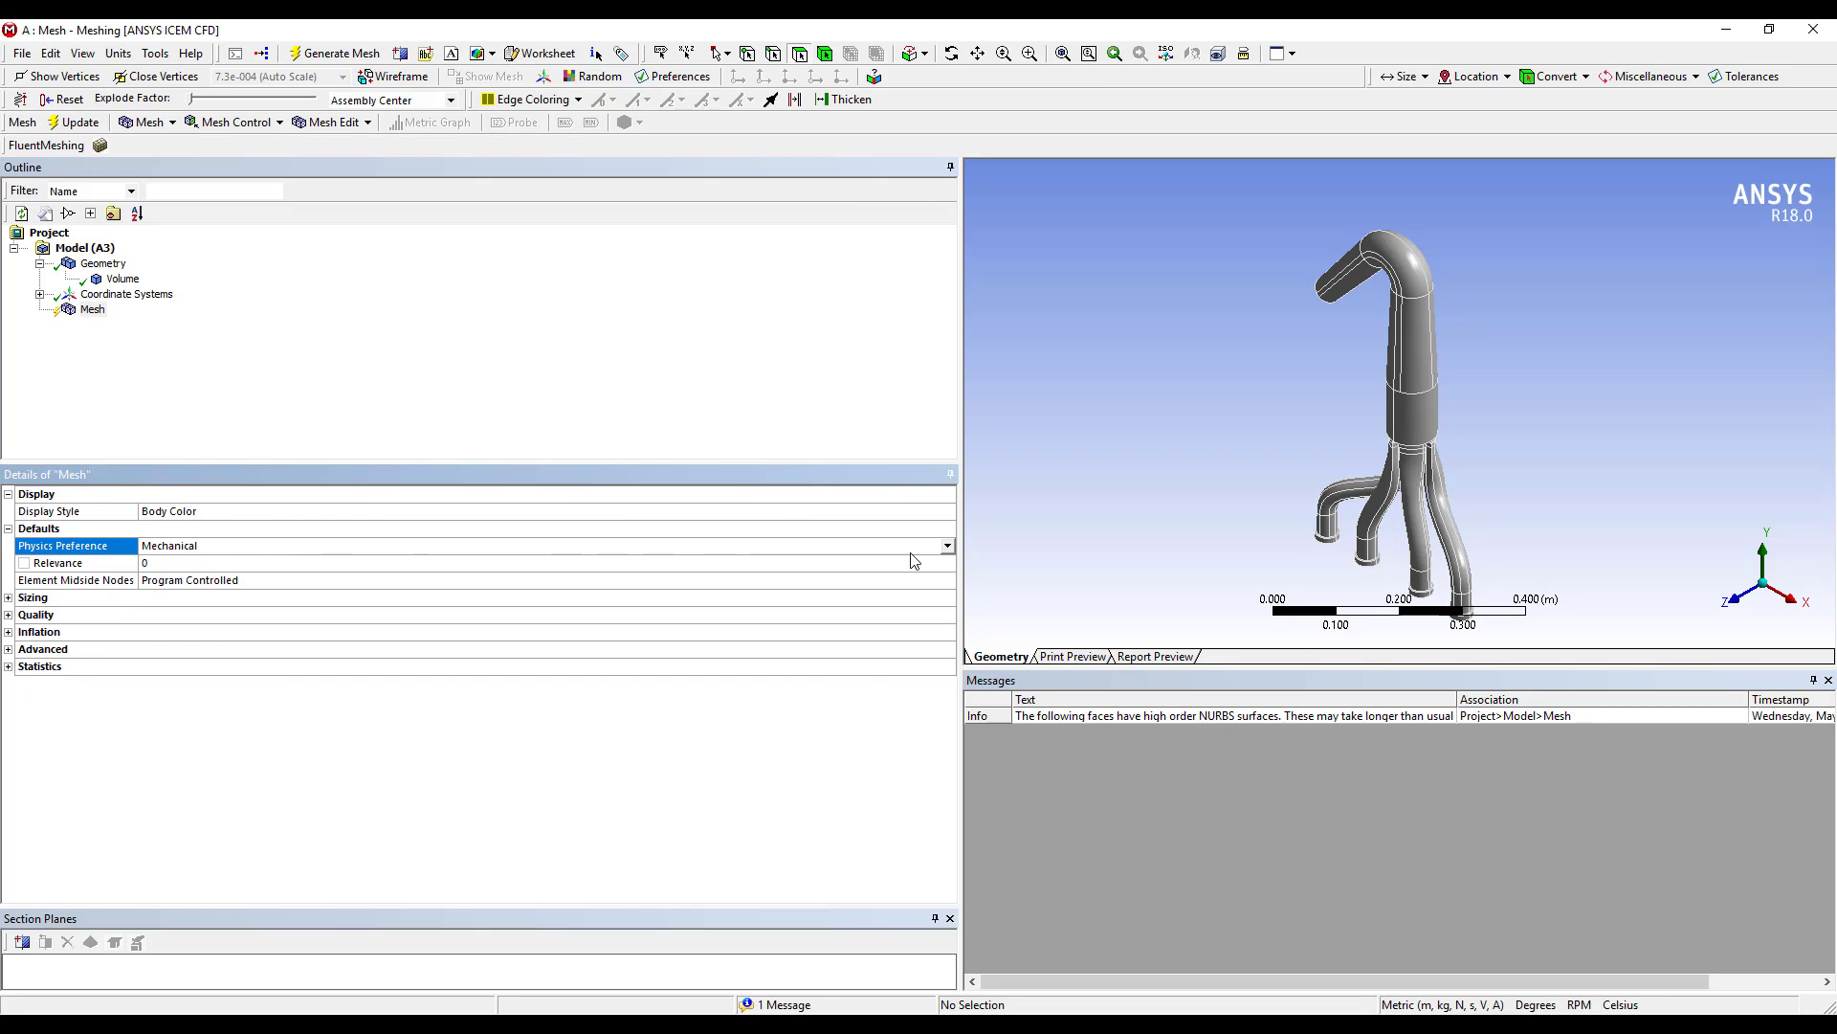
click(948, 545)
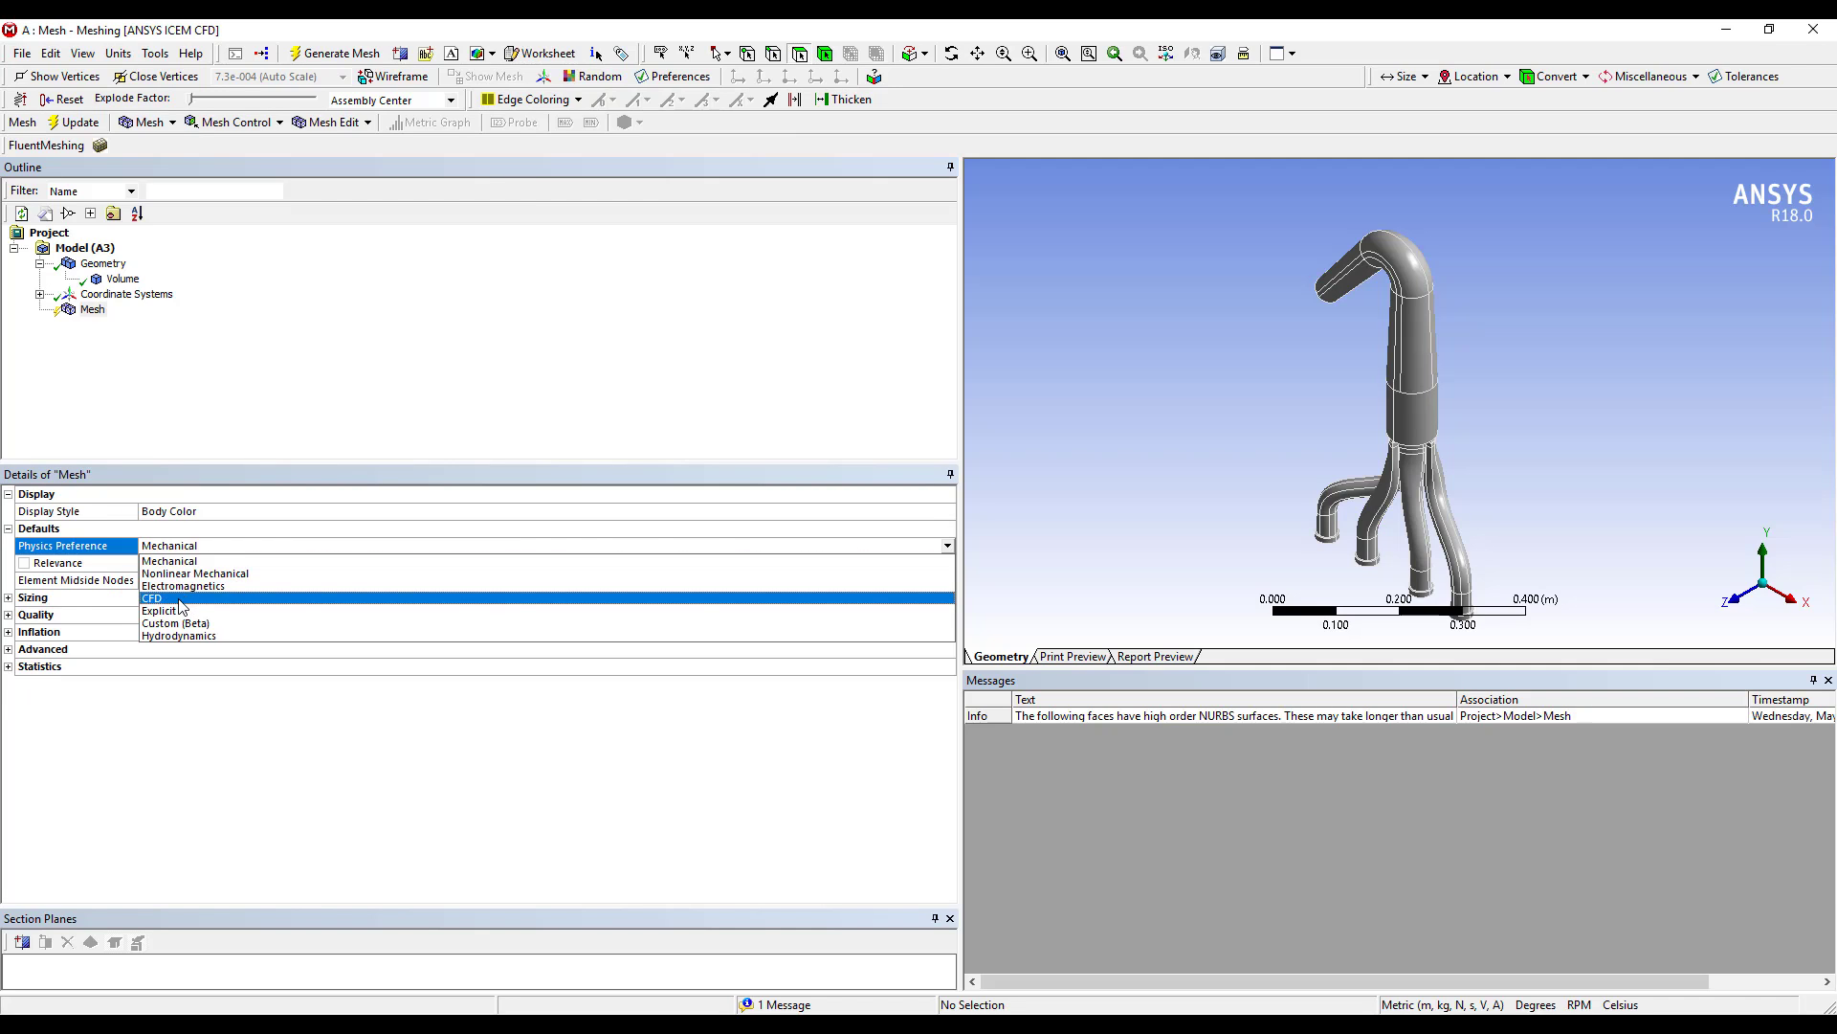
key(Escape)
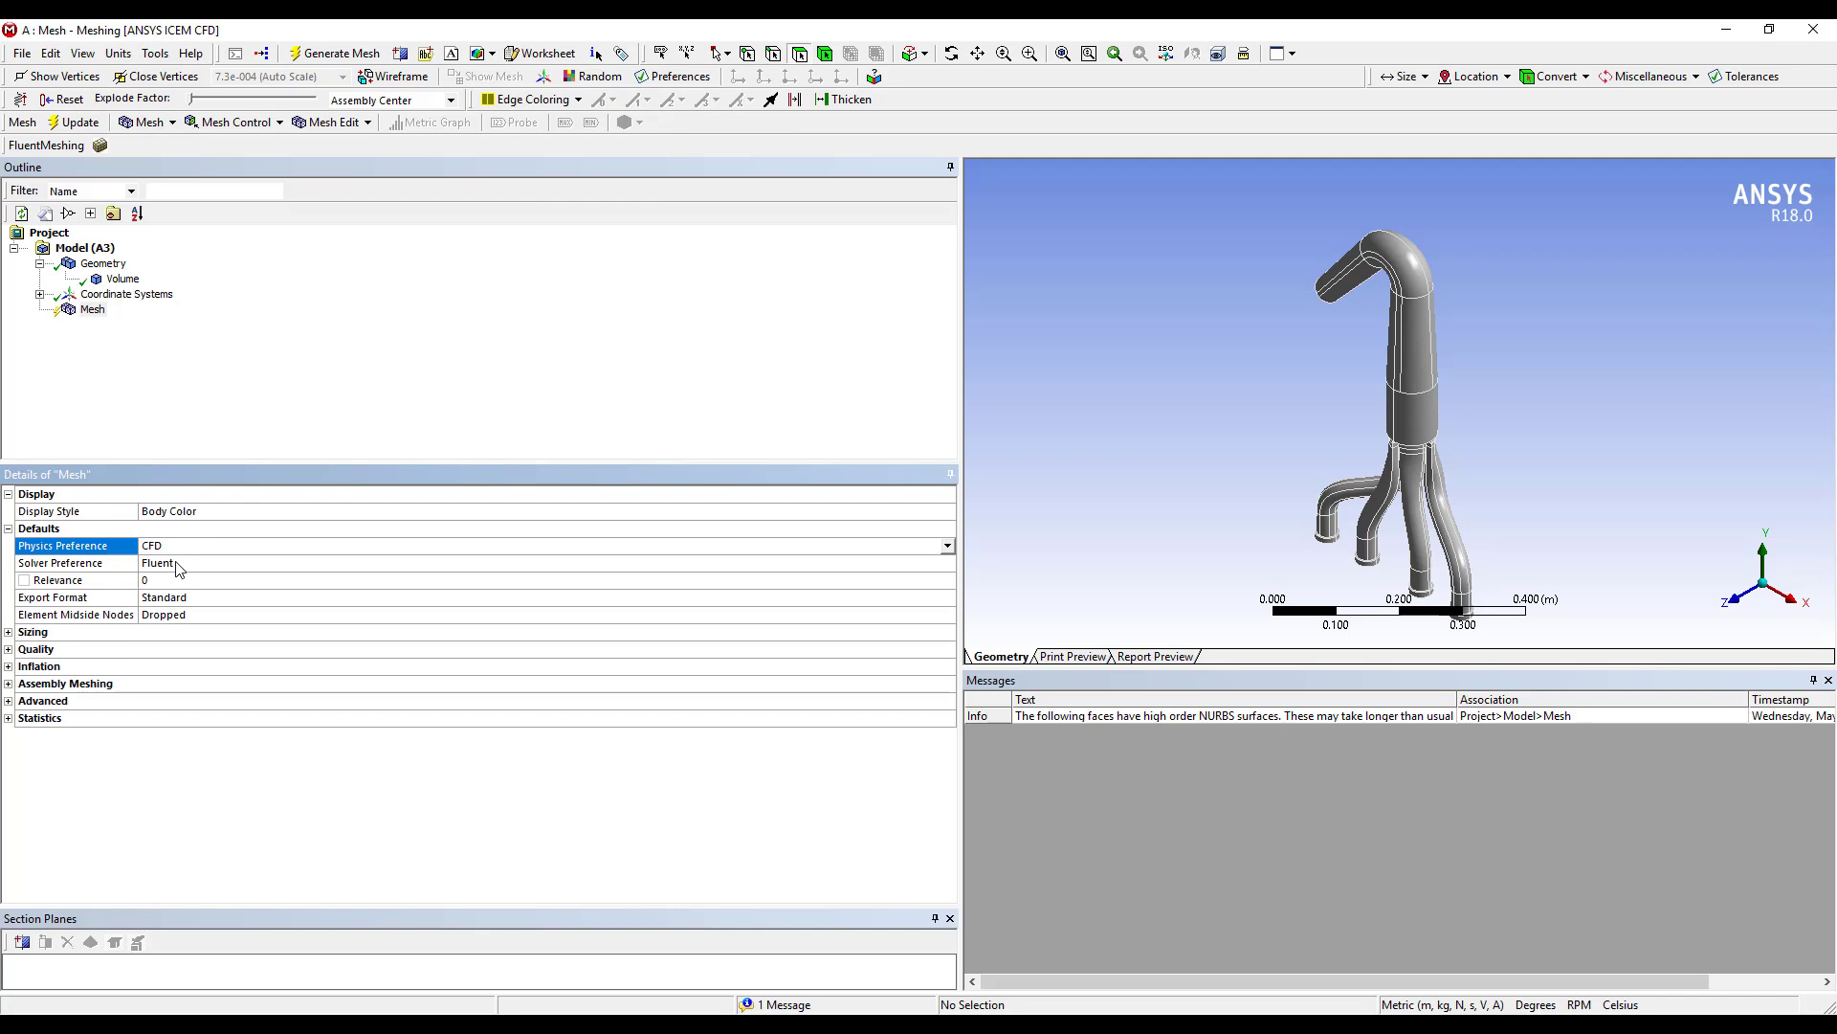
click(9, 633)
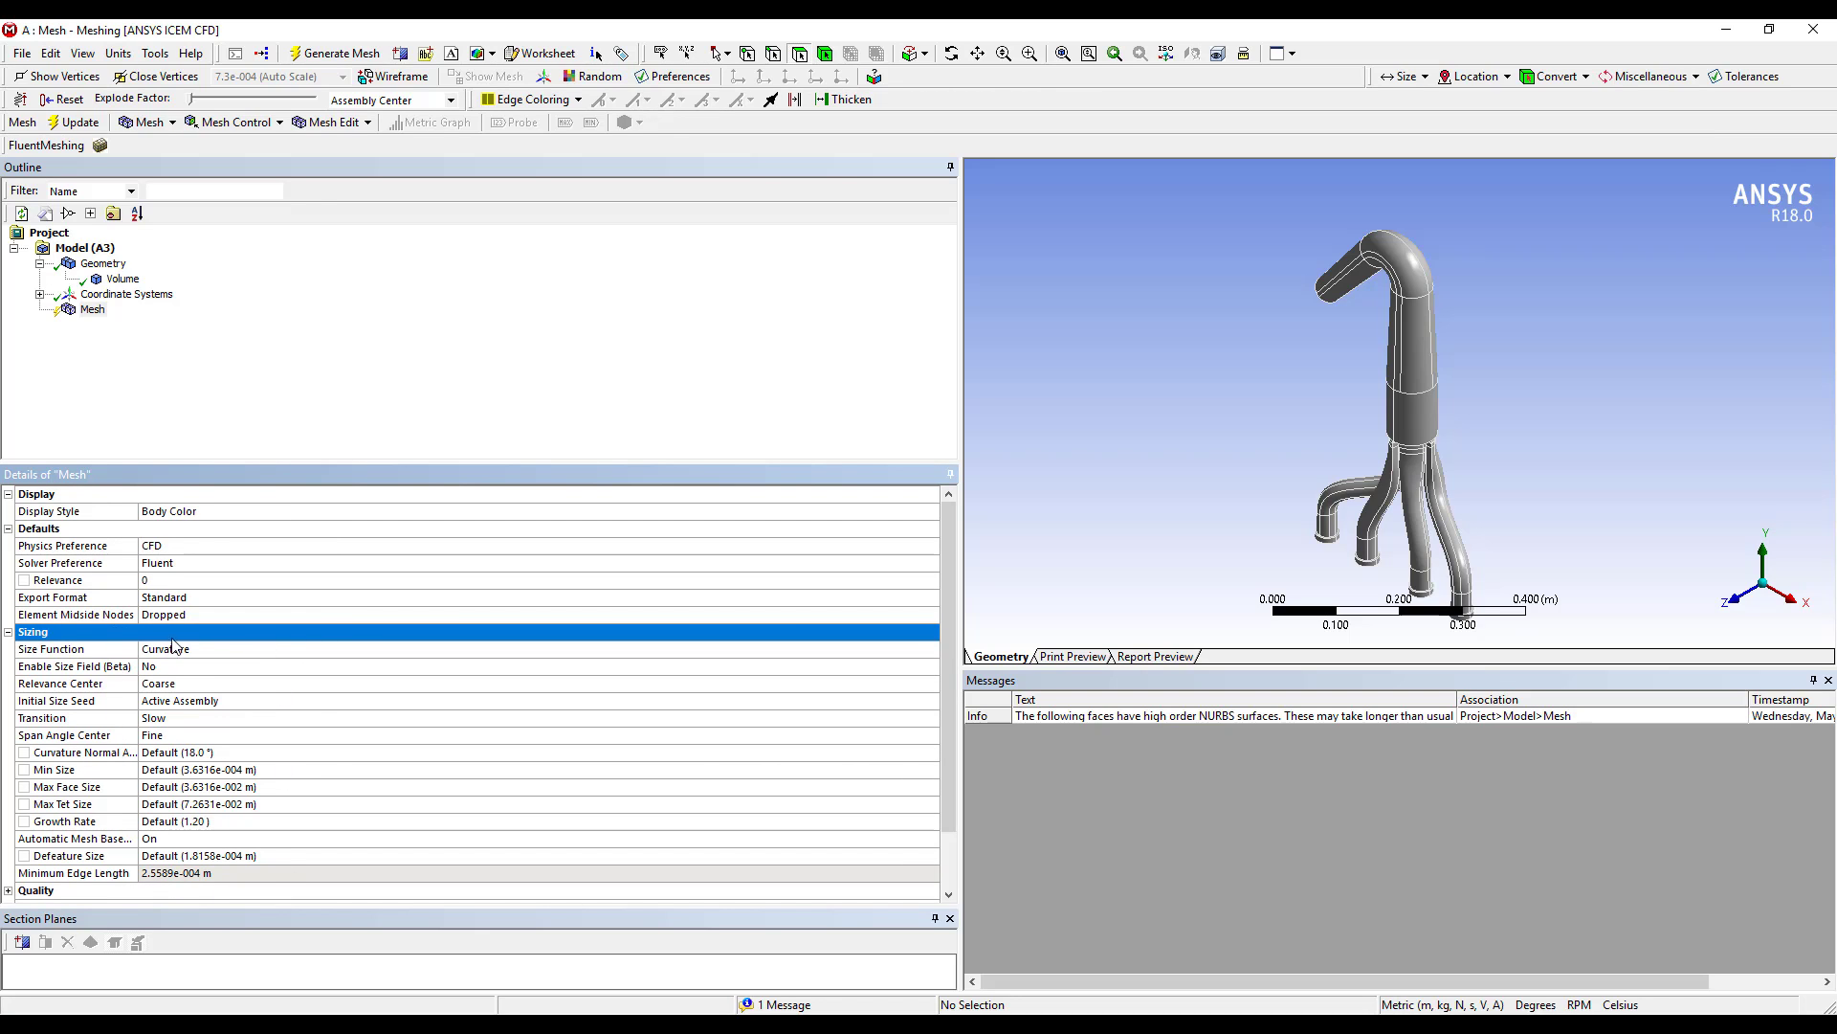
click(9, 633)
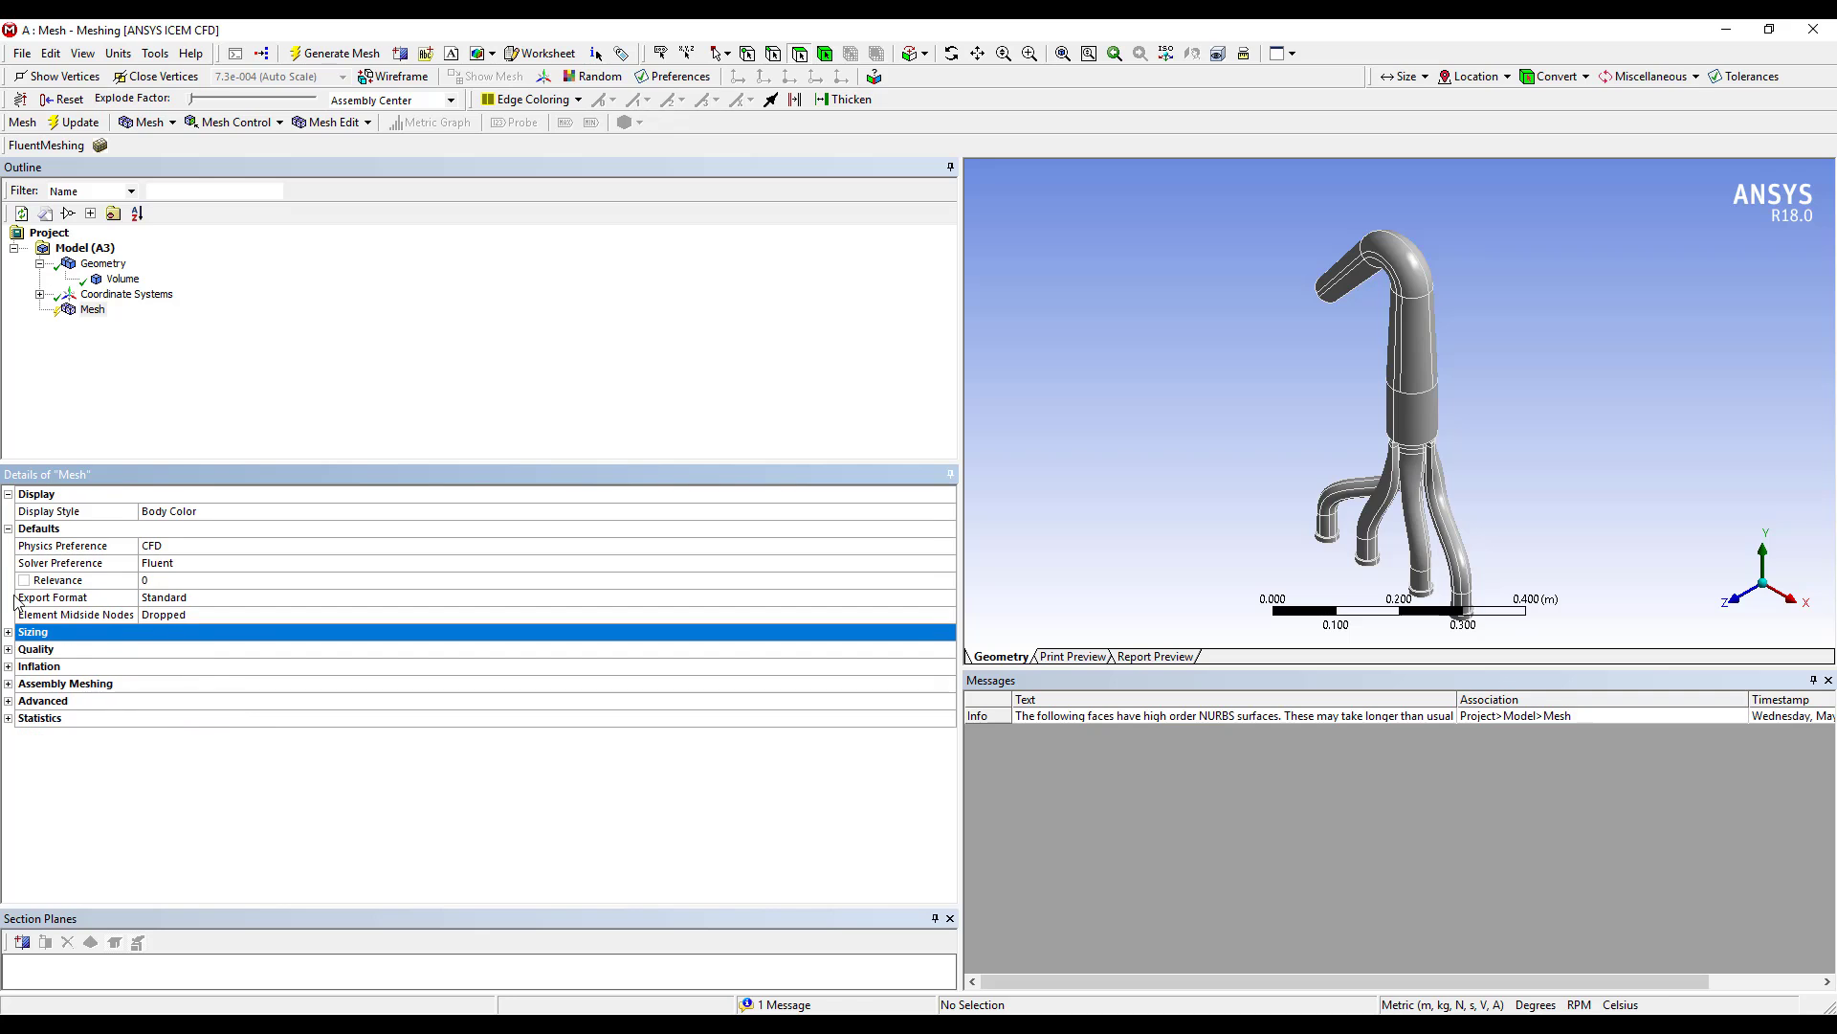
click(101, 313)
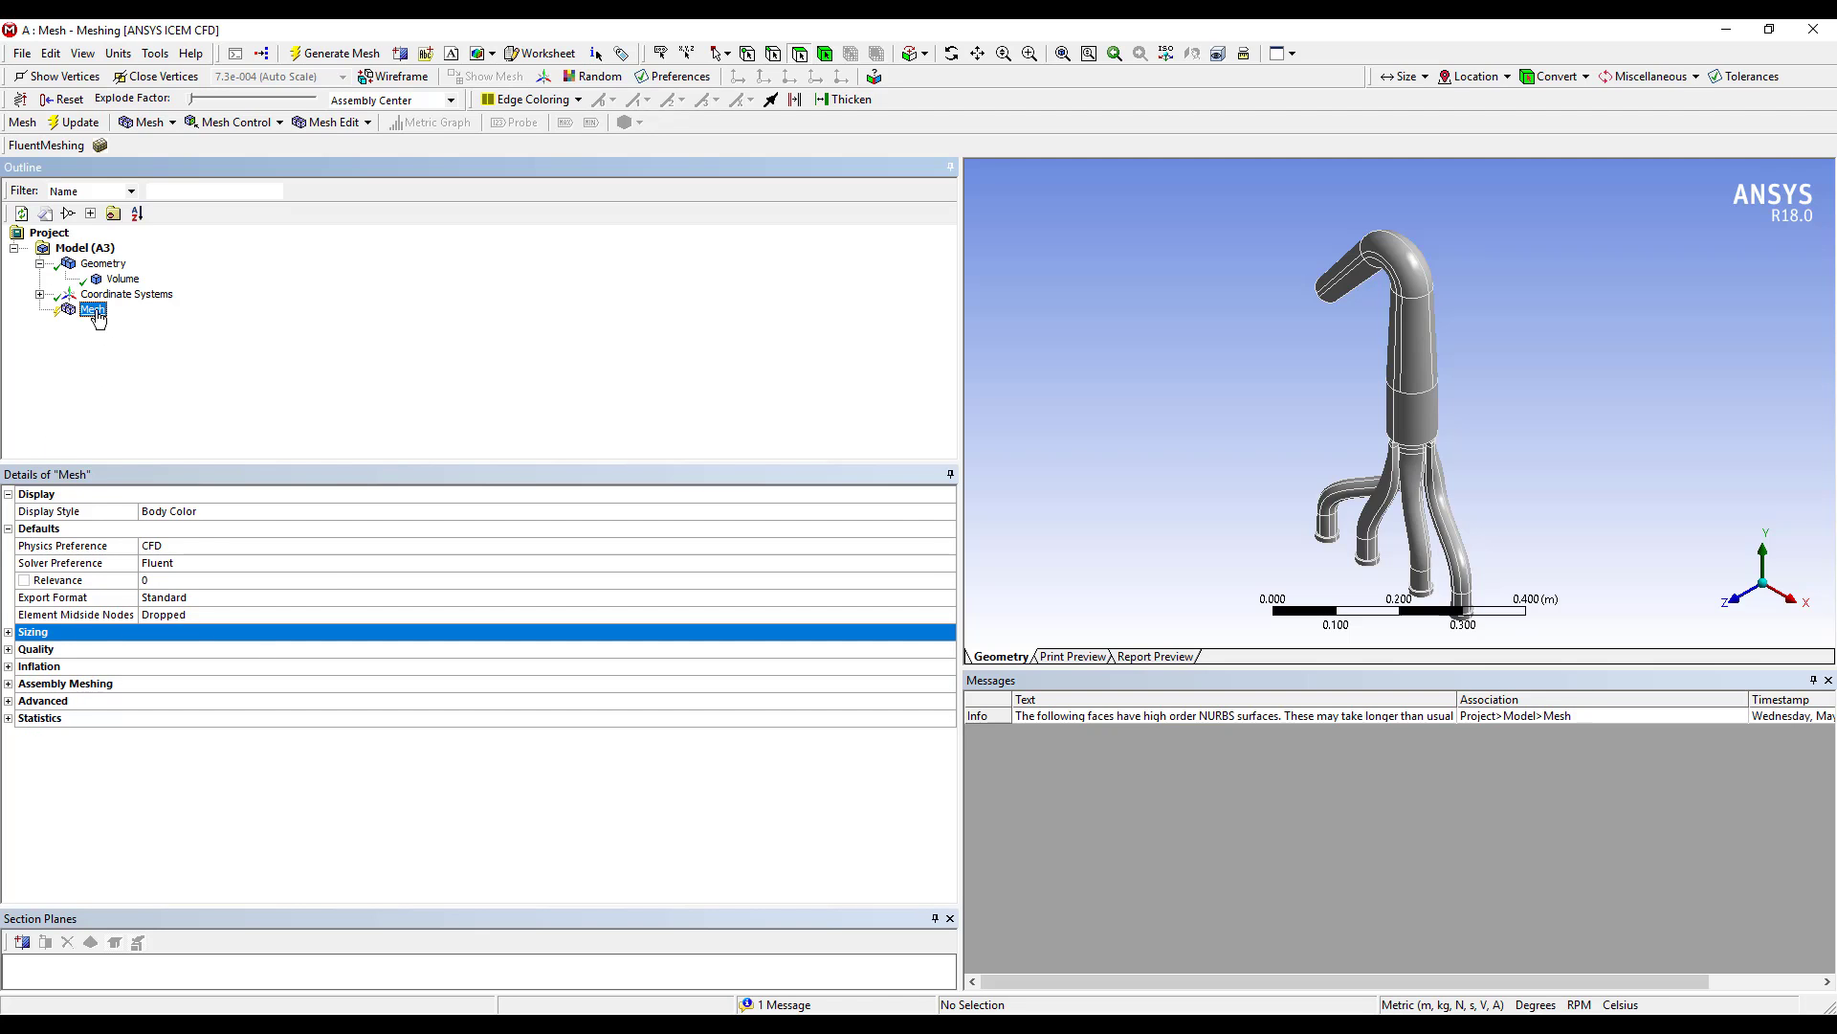
Step: Insert a Method scoped to the manifold body and set it to Tetrahedrons, Patch Conforming
right_click(101, 313)
mouse_move(191, 322)
click(368, 323)
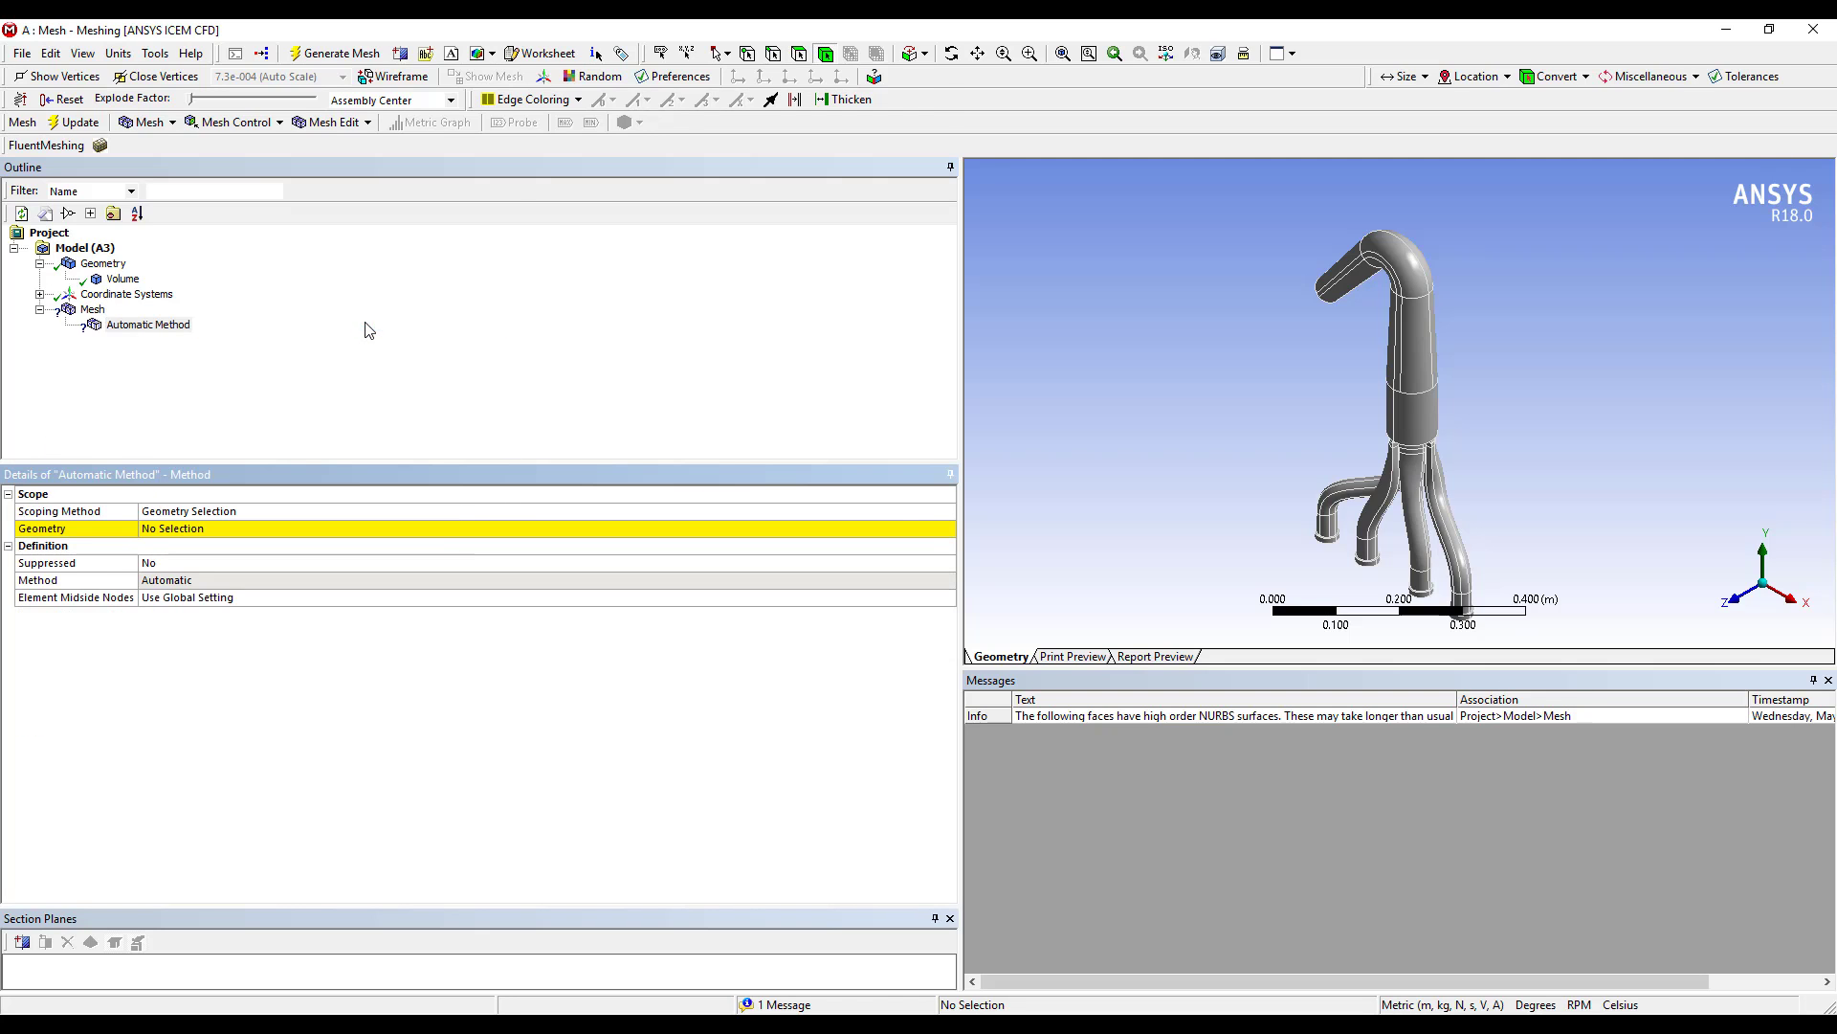
click(267, 529)
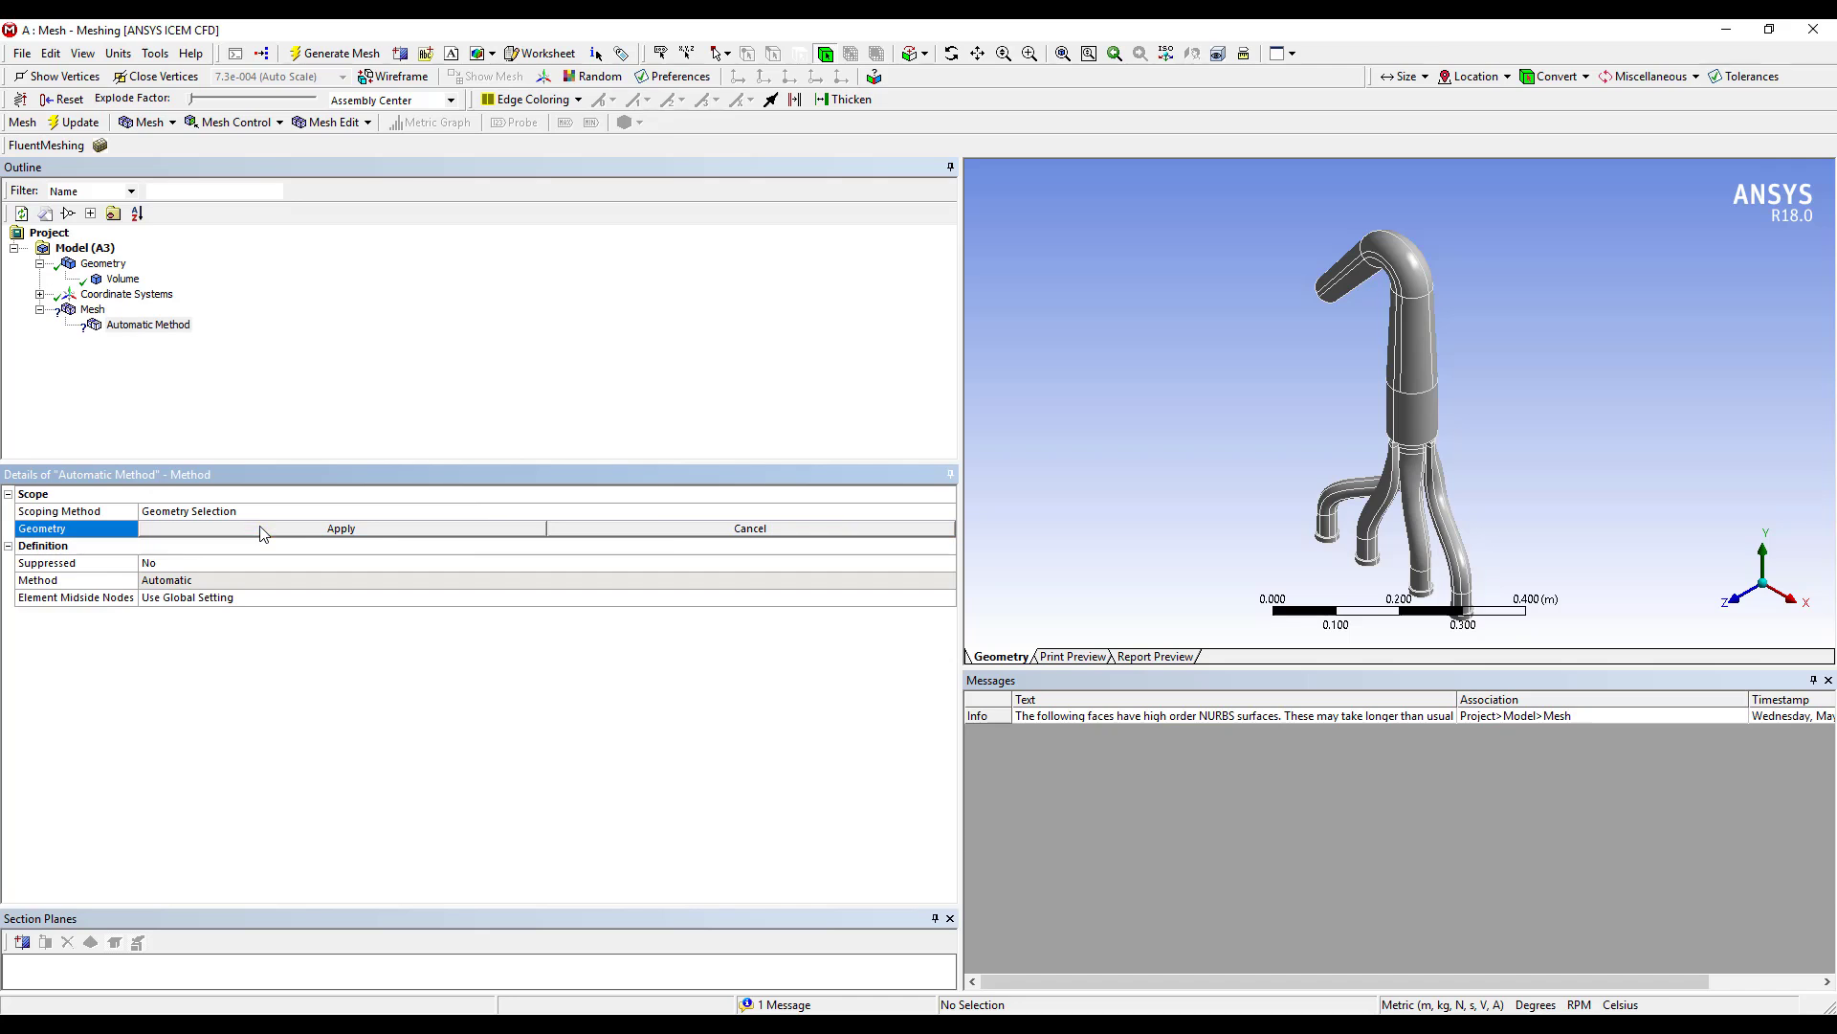
click(1350, 514)
click(471, 529)
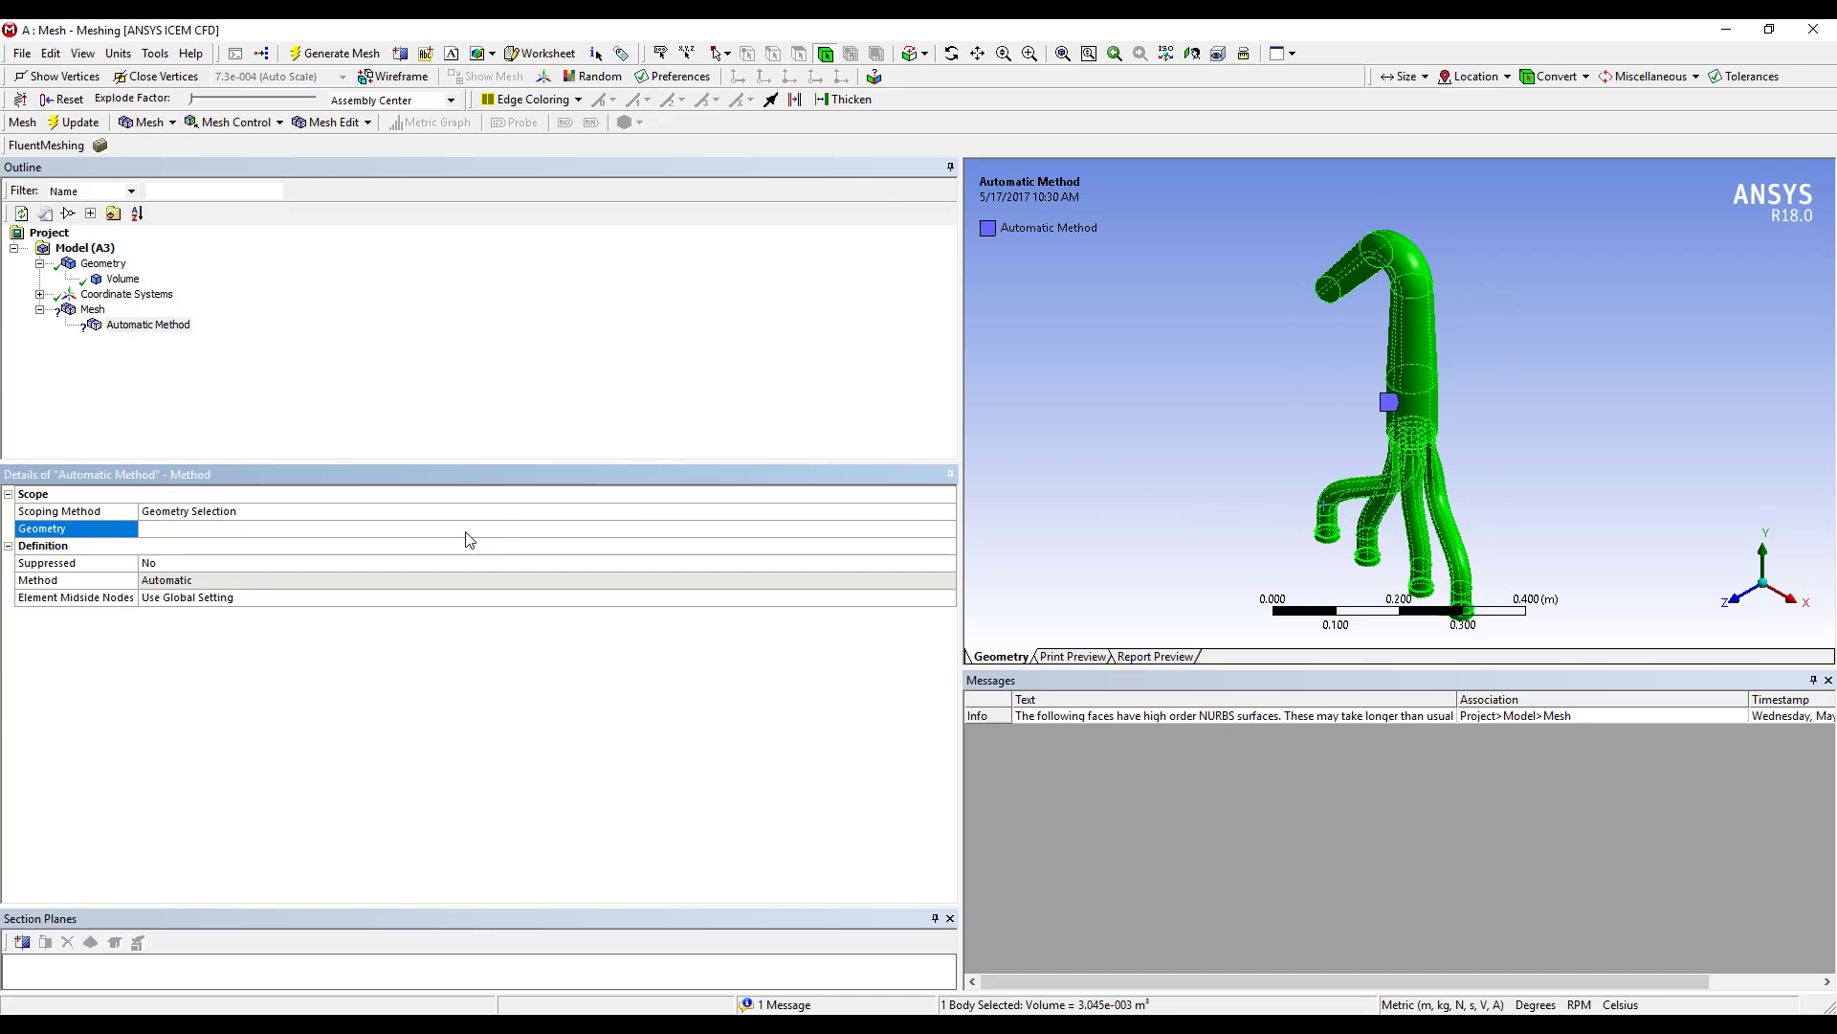
click(347, 584)
click(947, 580)
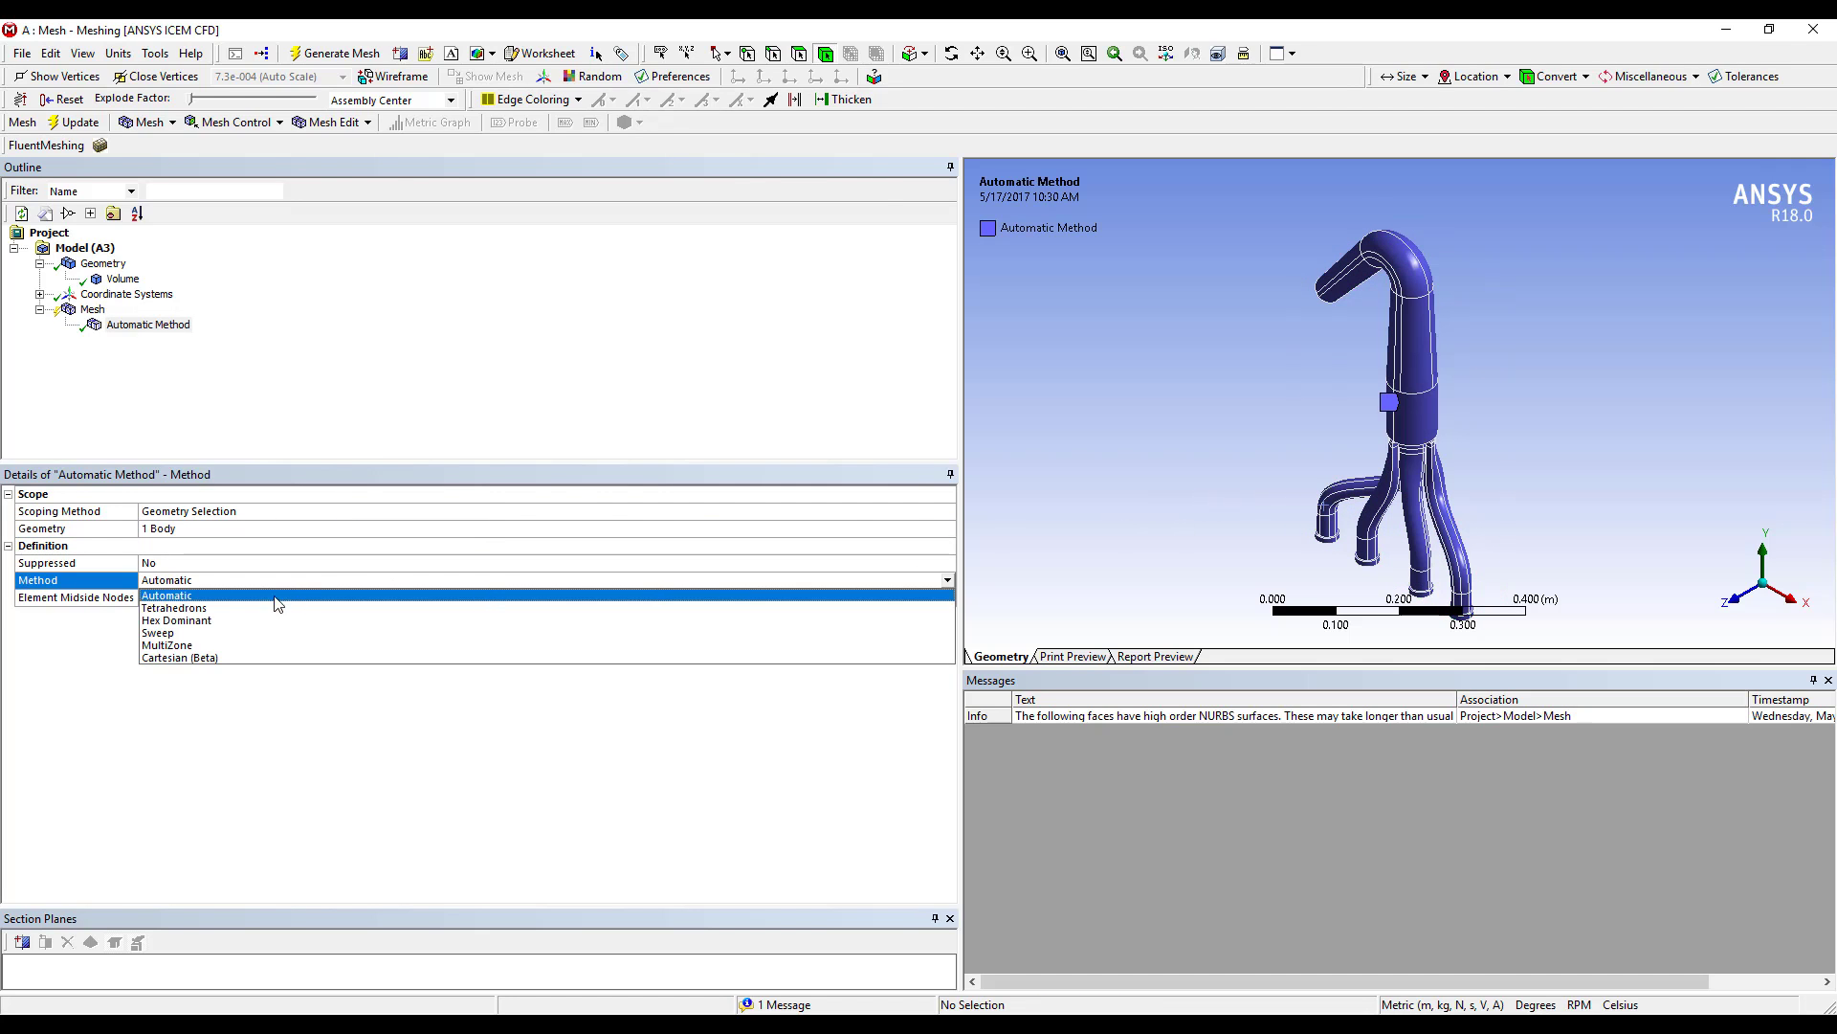
click(199, 607)
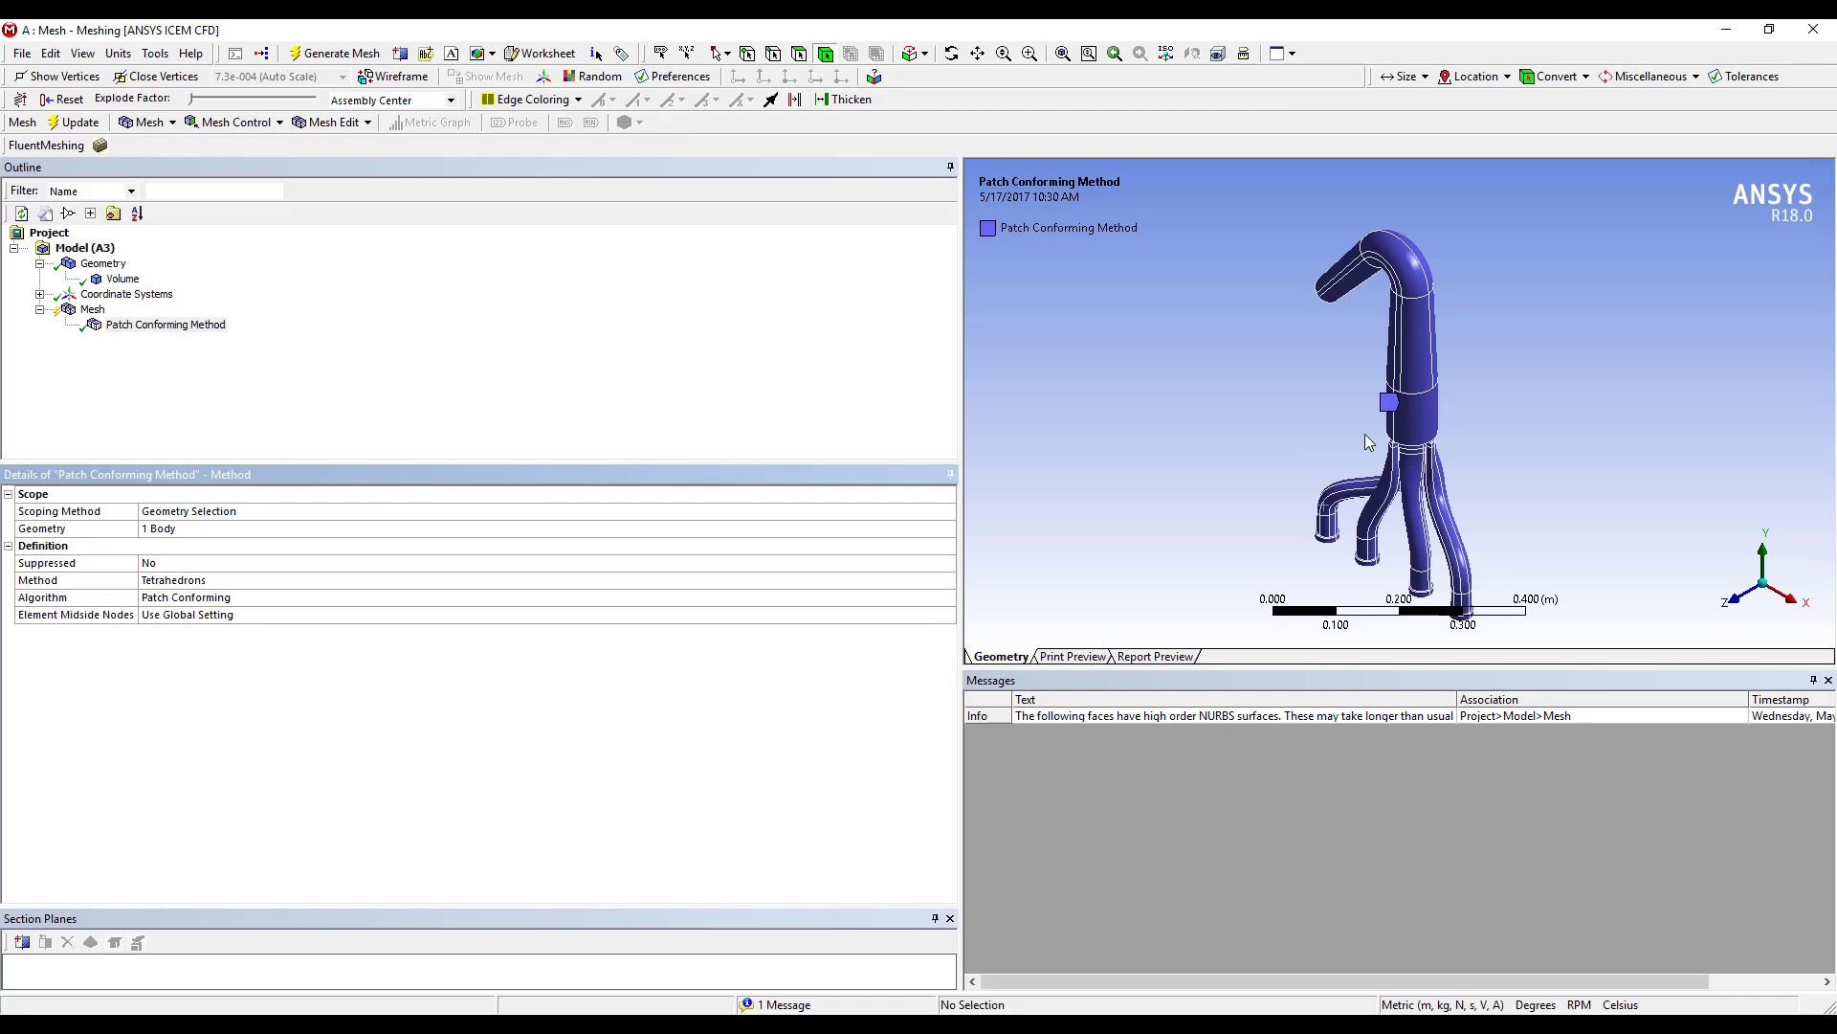
click(232, 395)
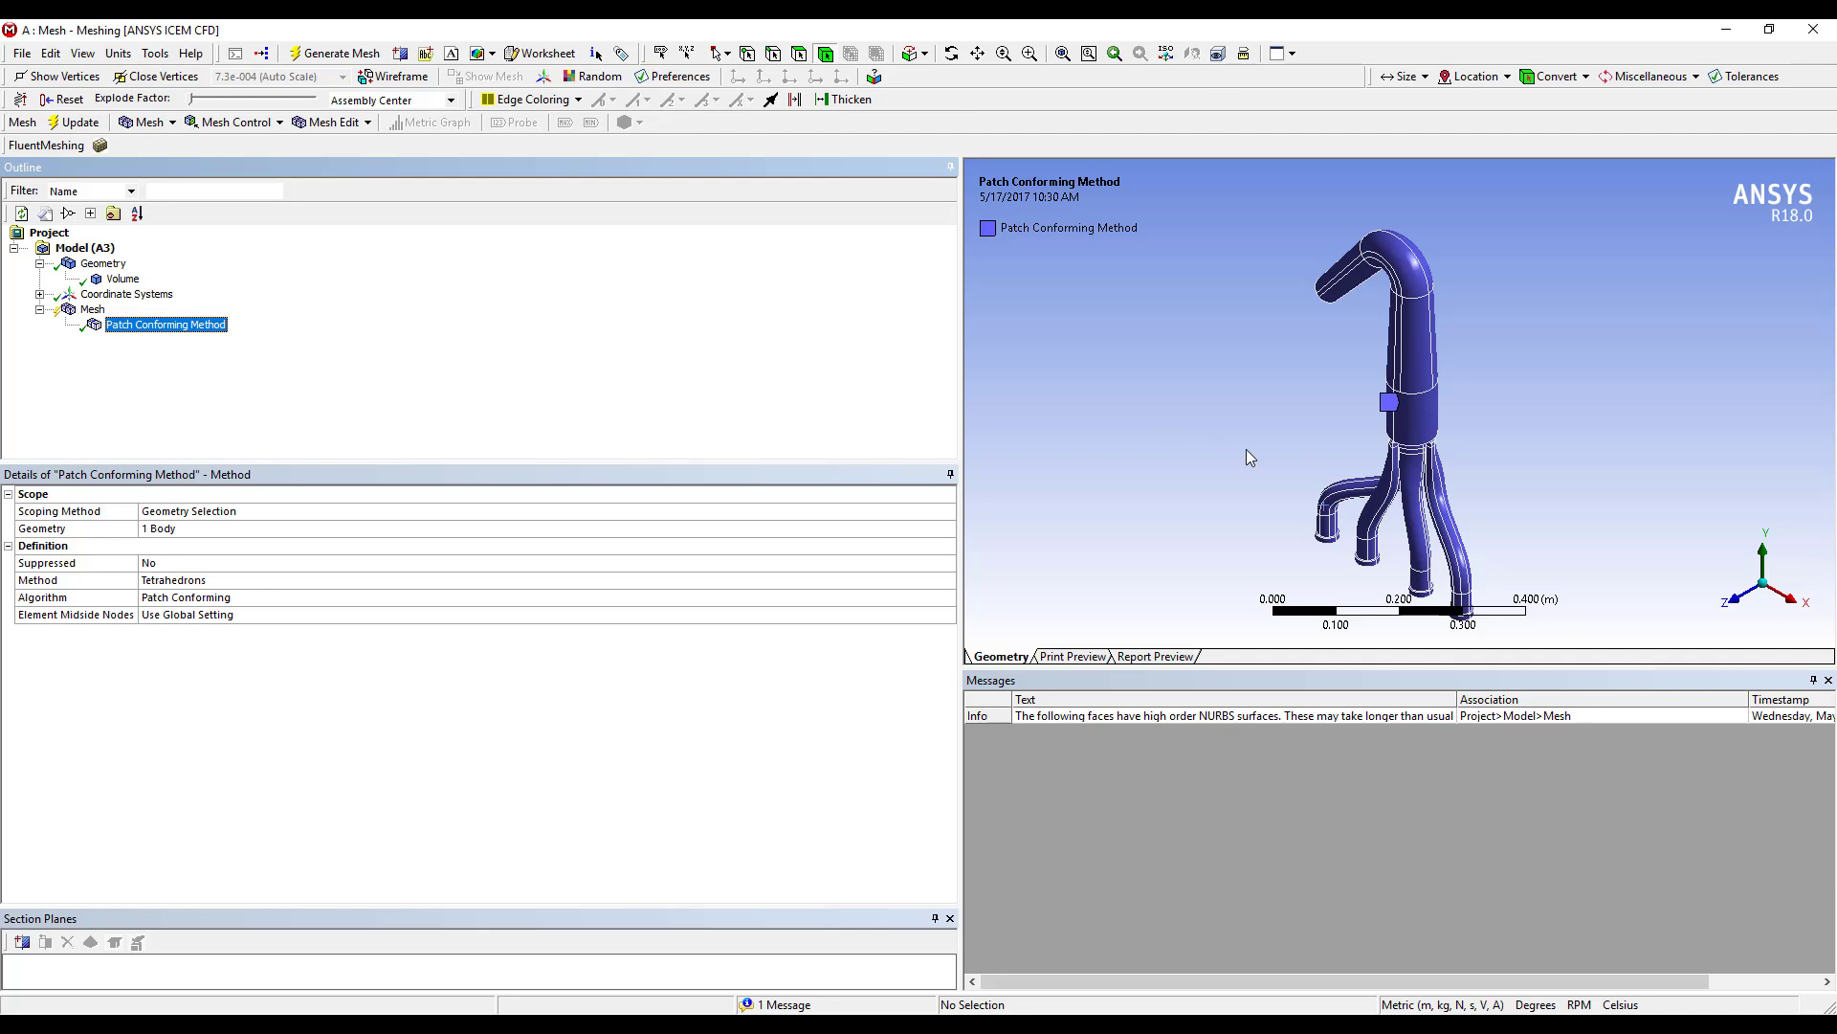
Step: Select one pipe end face and create the named selection inlet_1 from it
middle_drag(1246, 449, 1313, 492)
click(1318, 490)
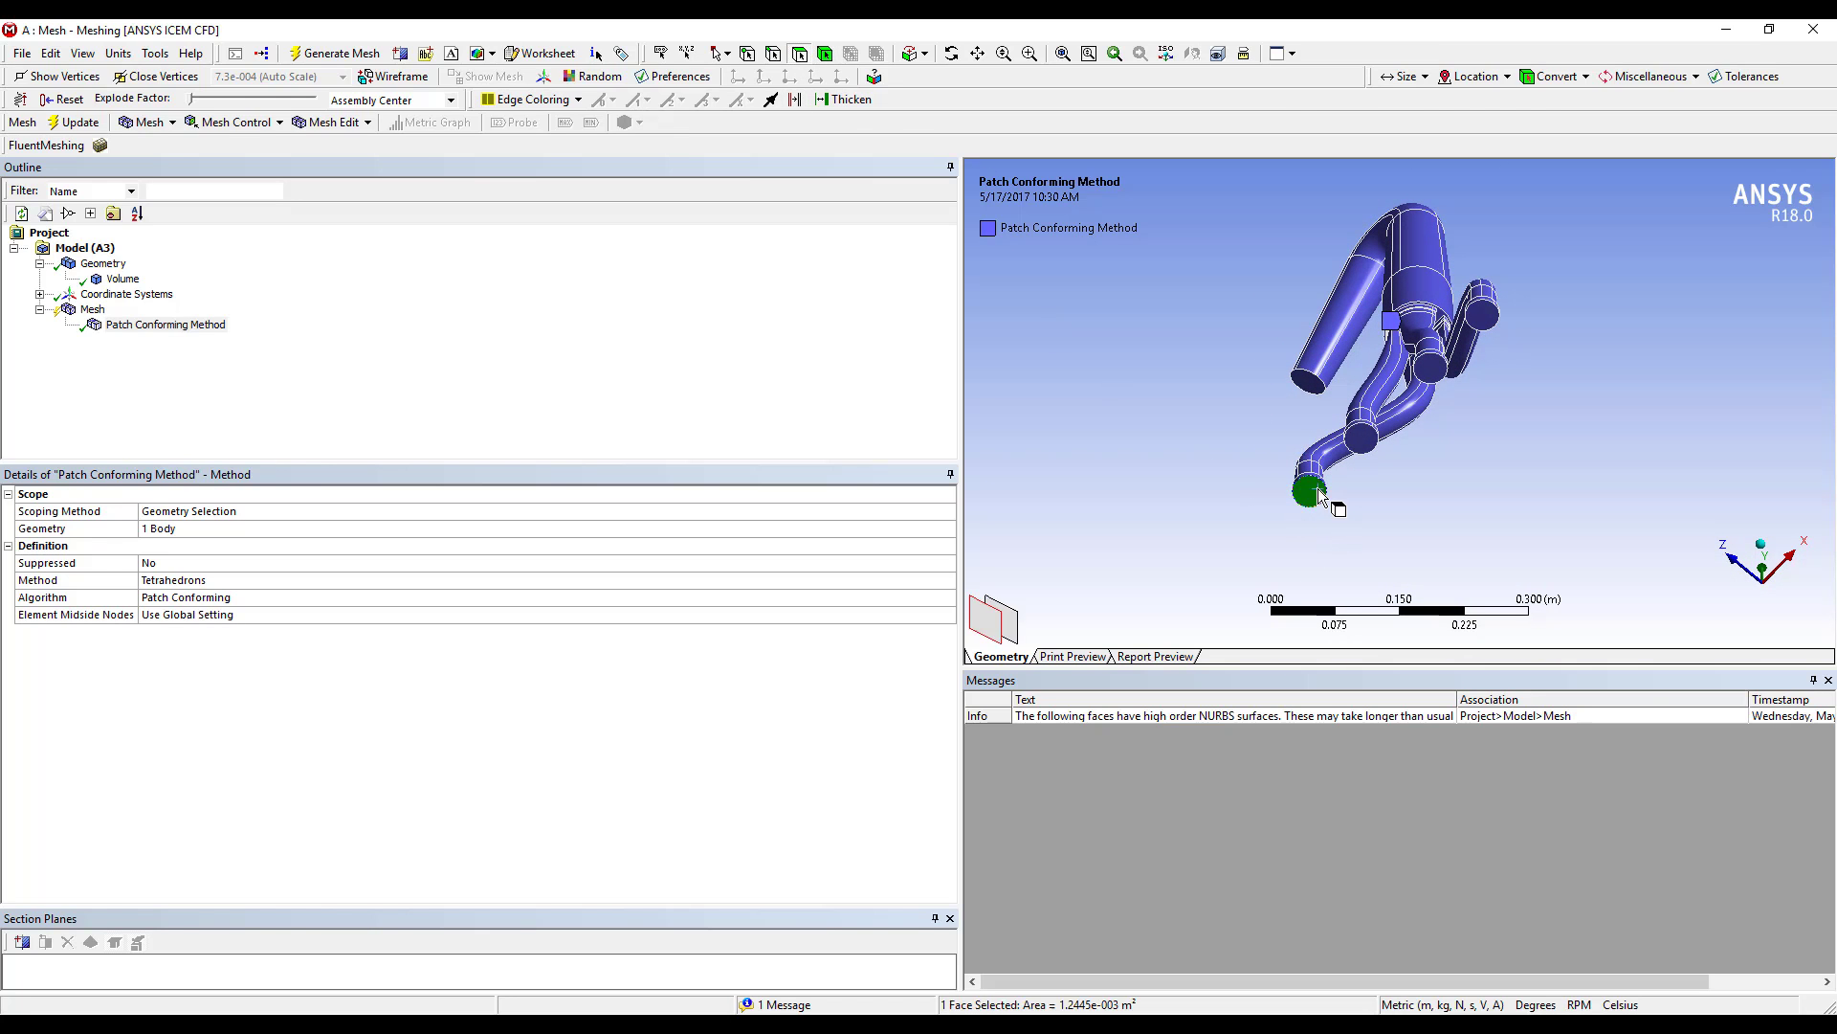
right_click(1320, 492)
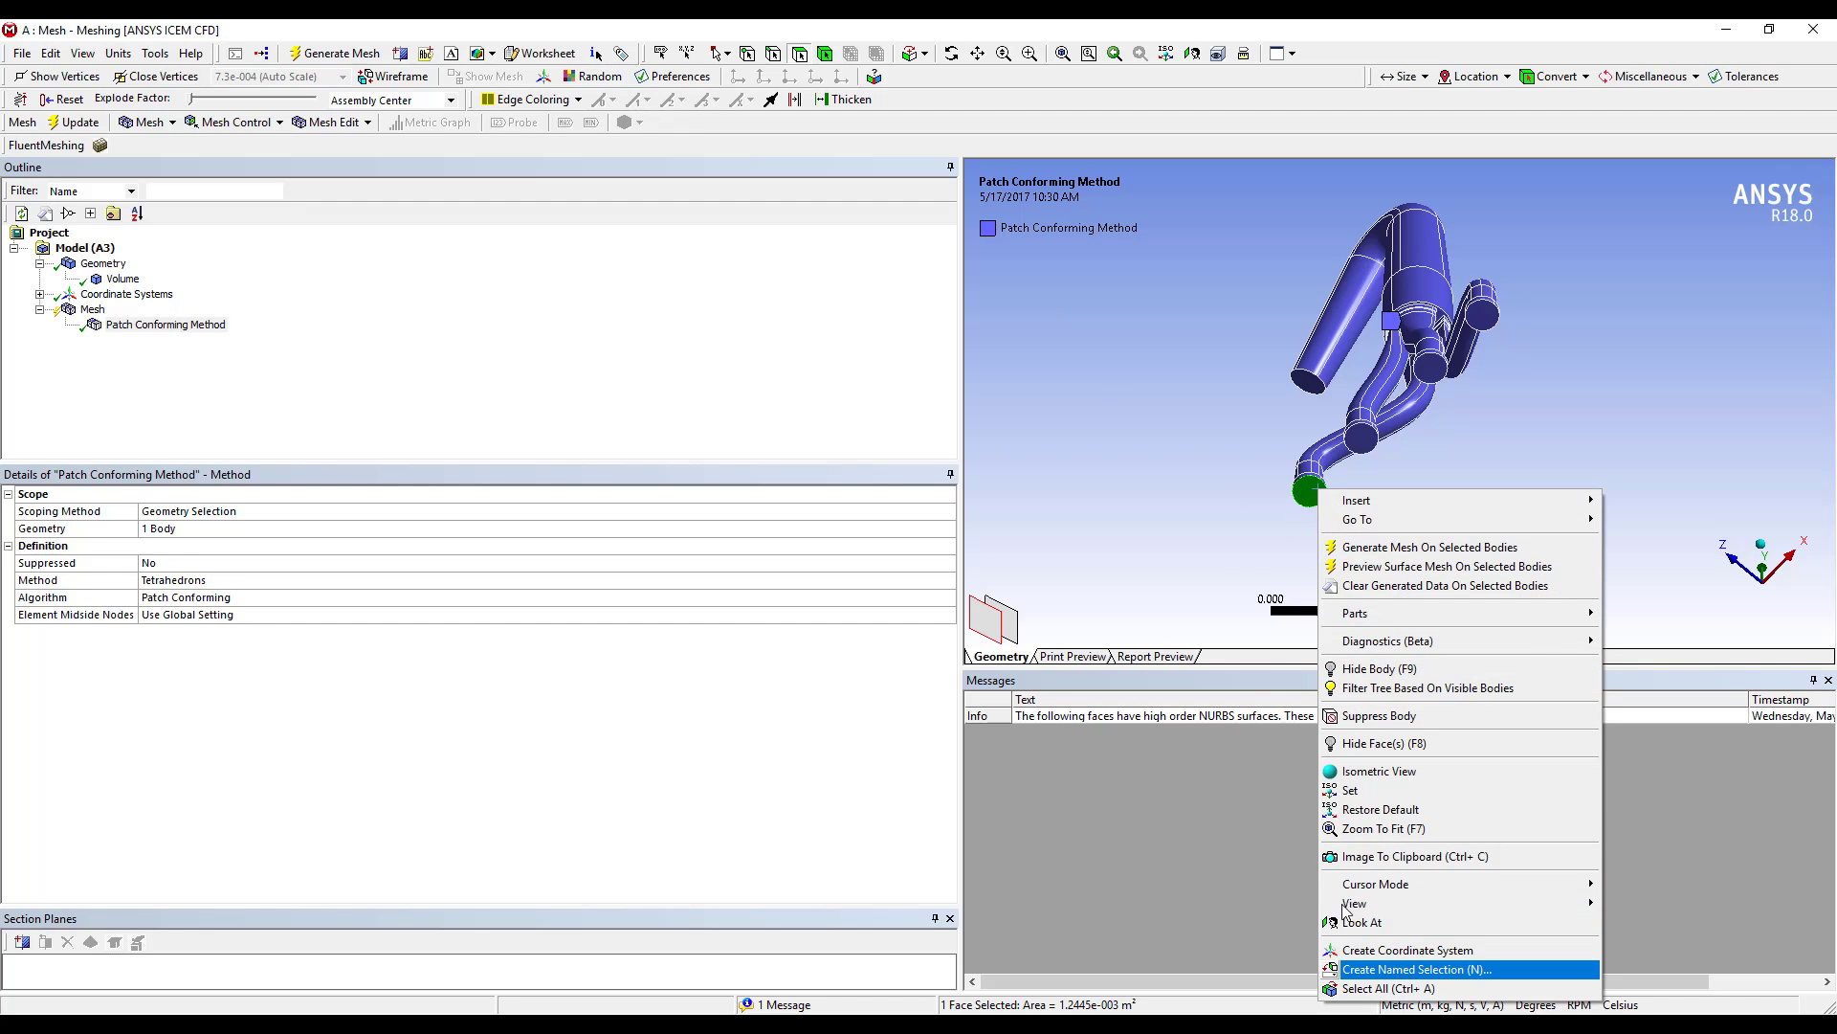
click(1236, 542)
click(1312, 498)
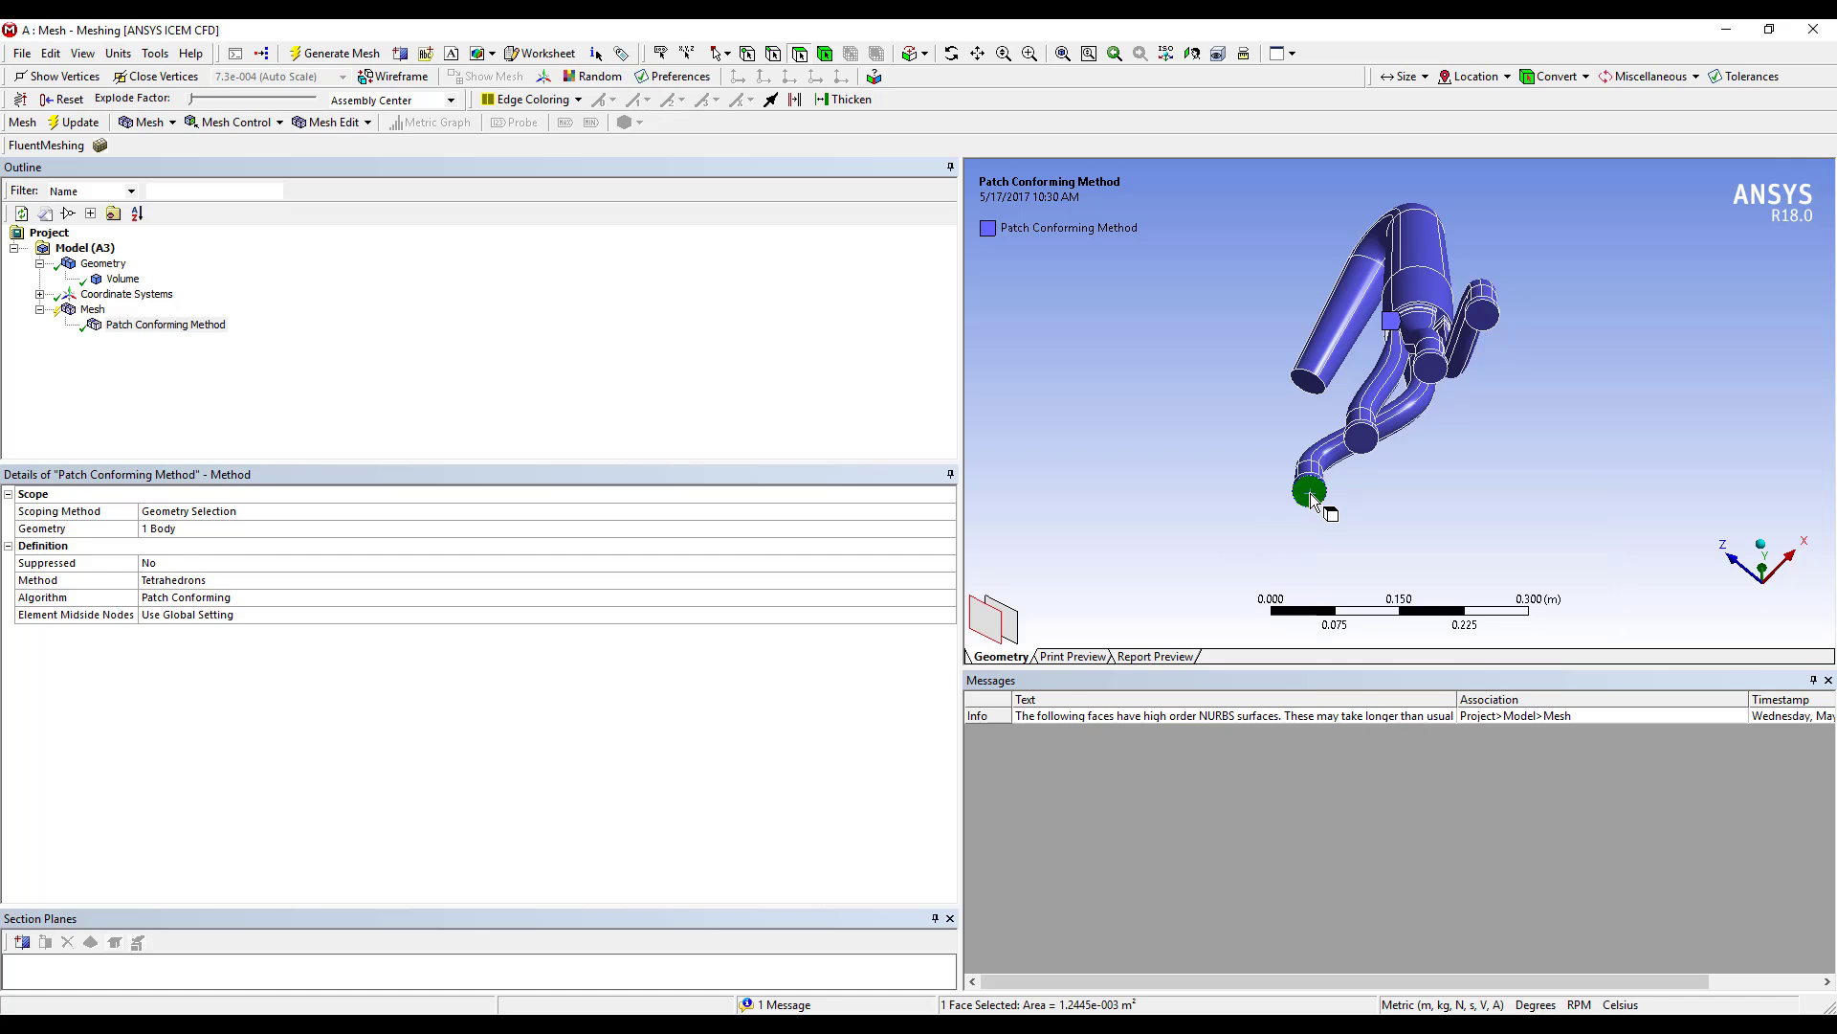
text(n)
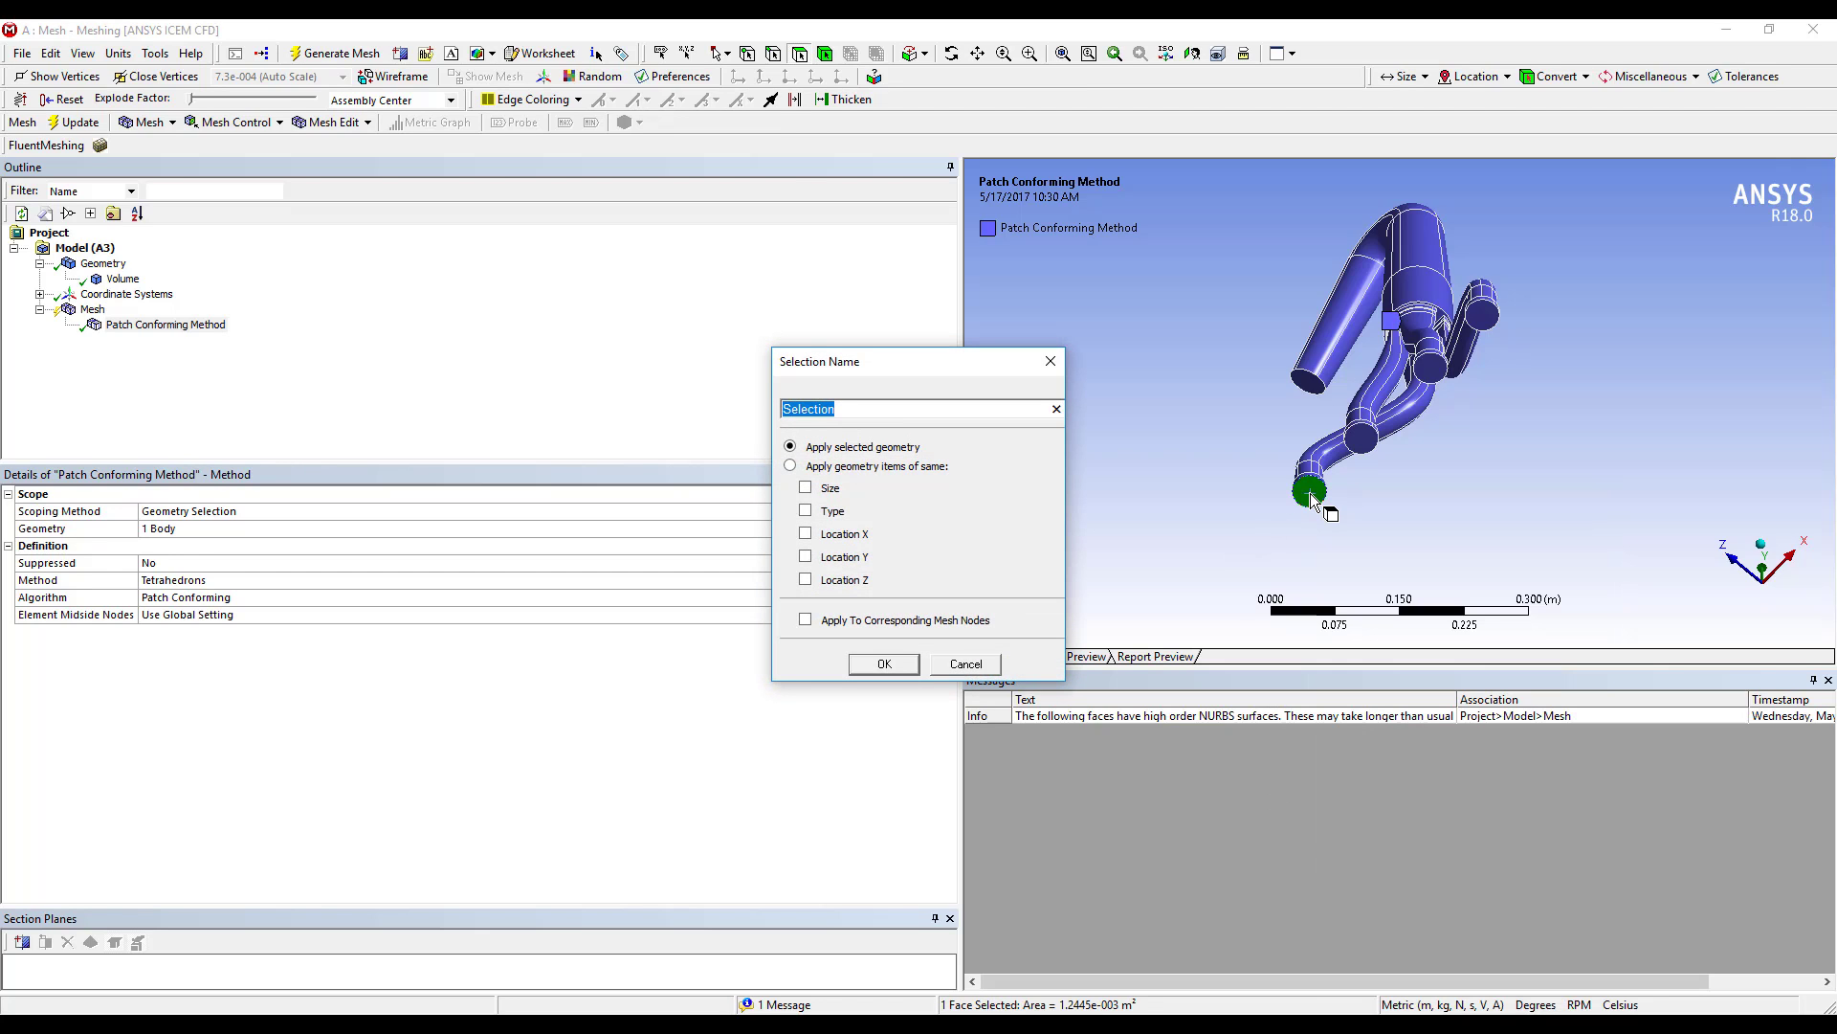
text(inlet_1)
click(884, 663)
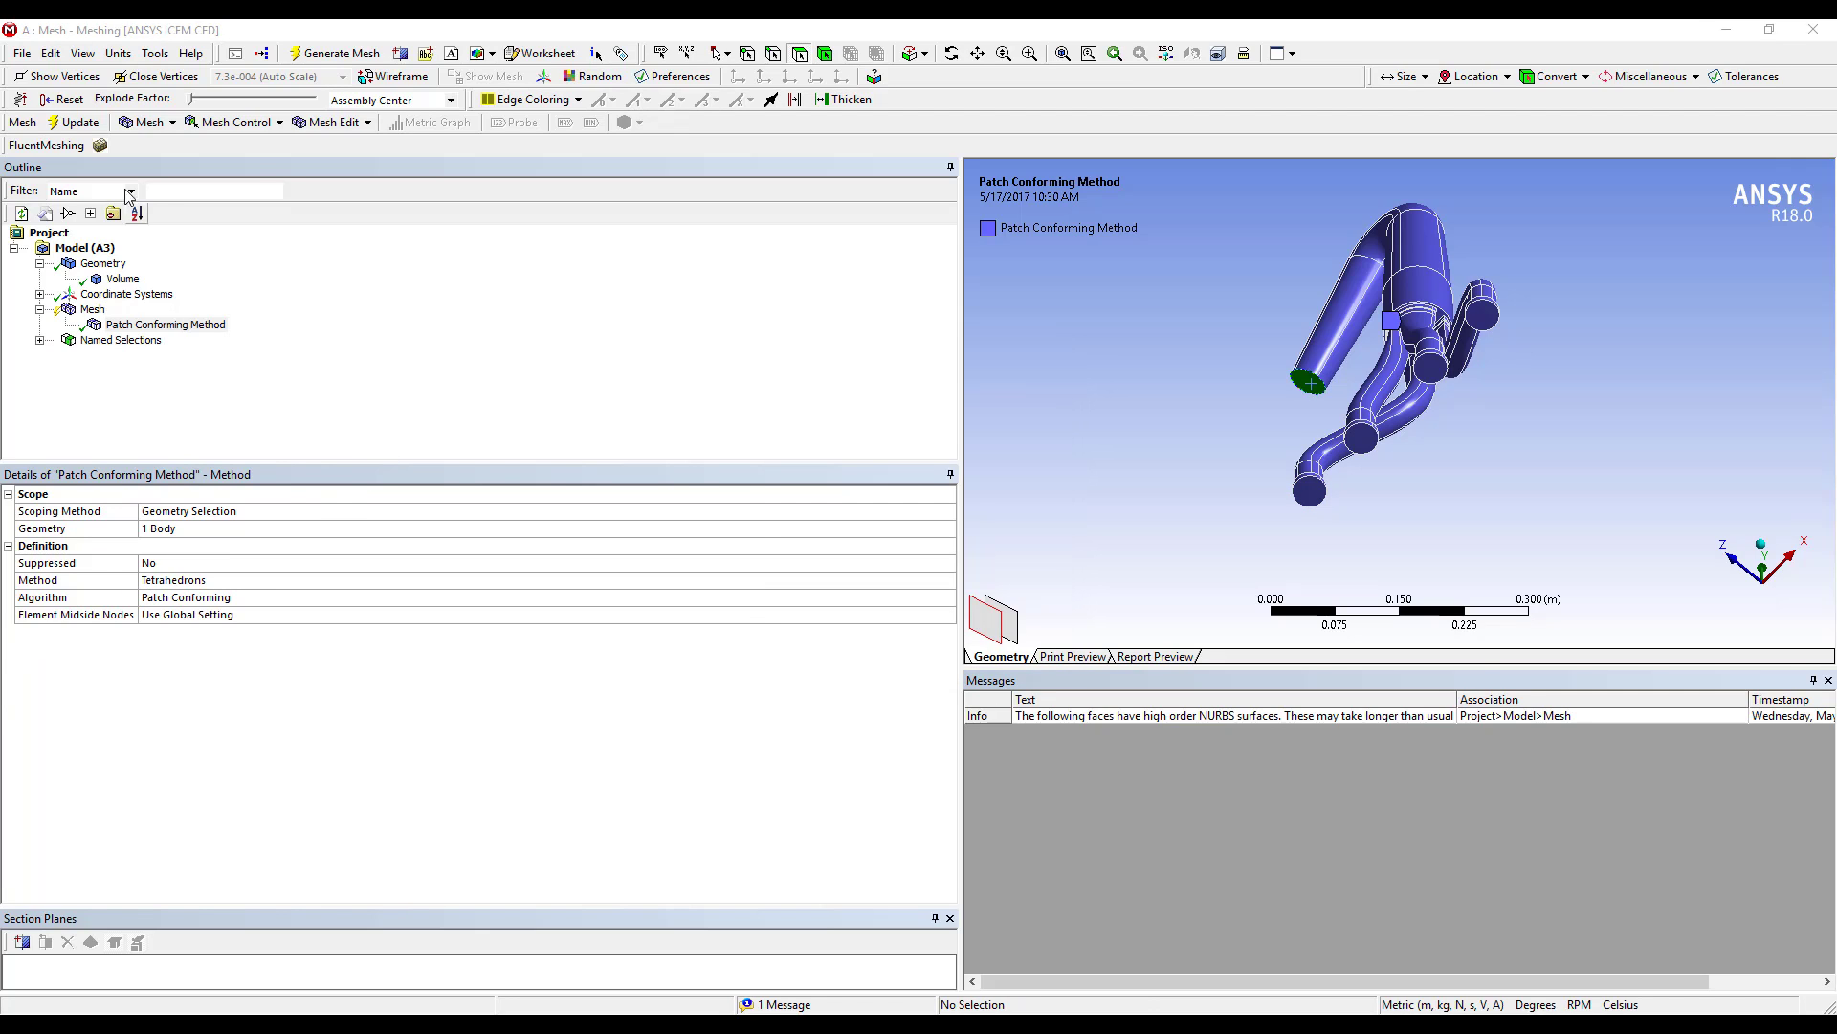
Step: Add Fluent Meshing parameters with 4 inlet selections and 1 outlet selection
click(100, 145)
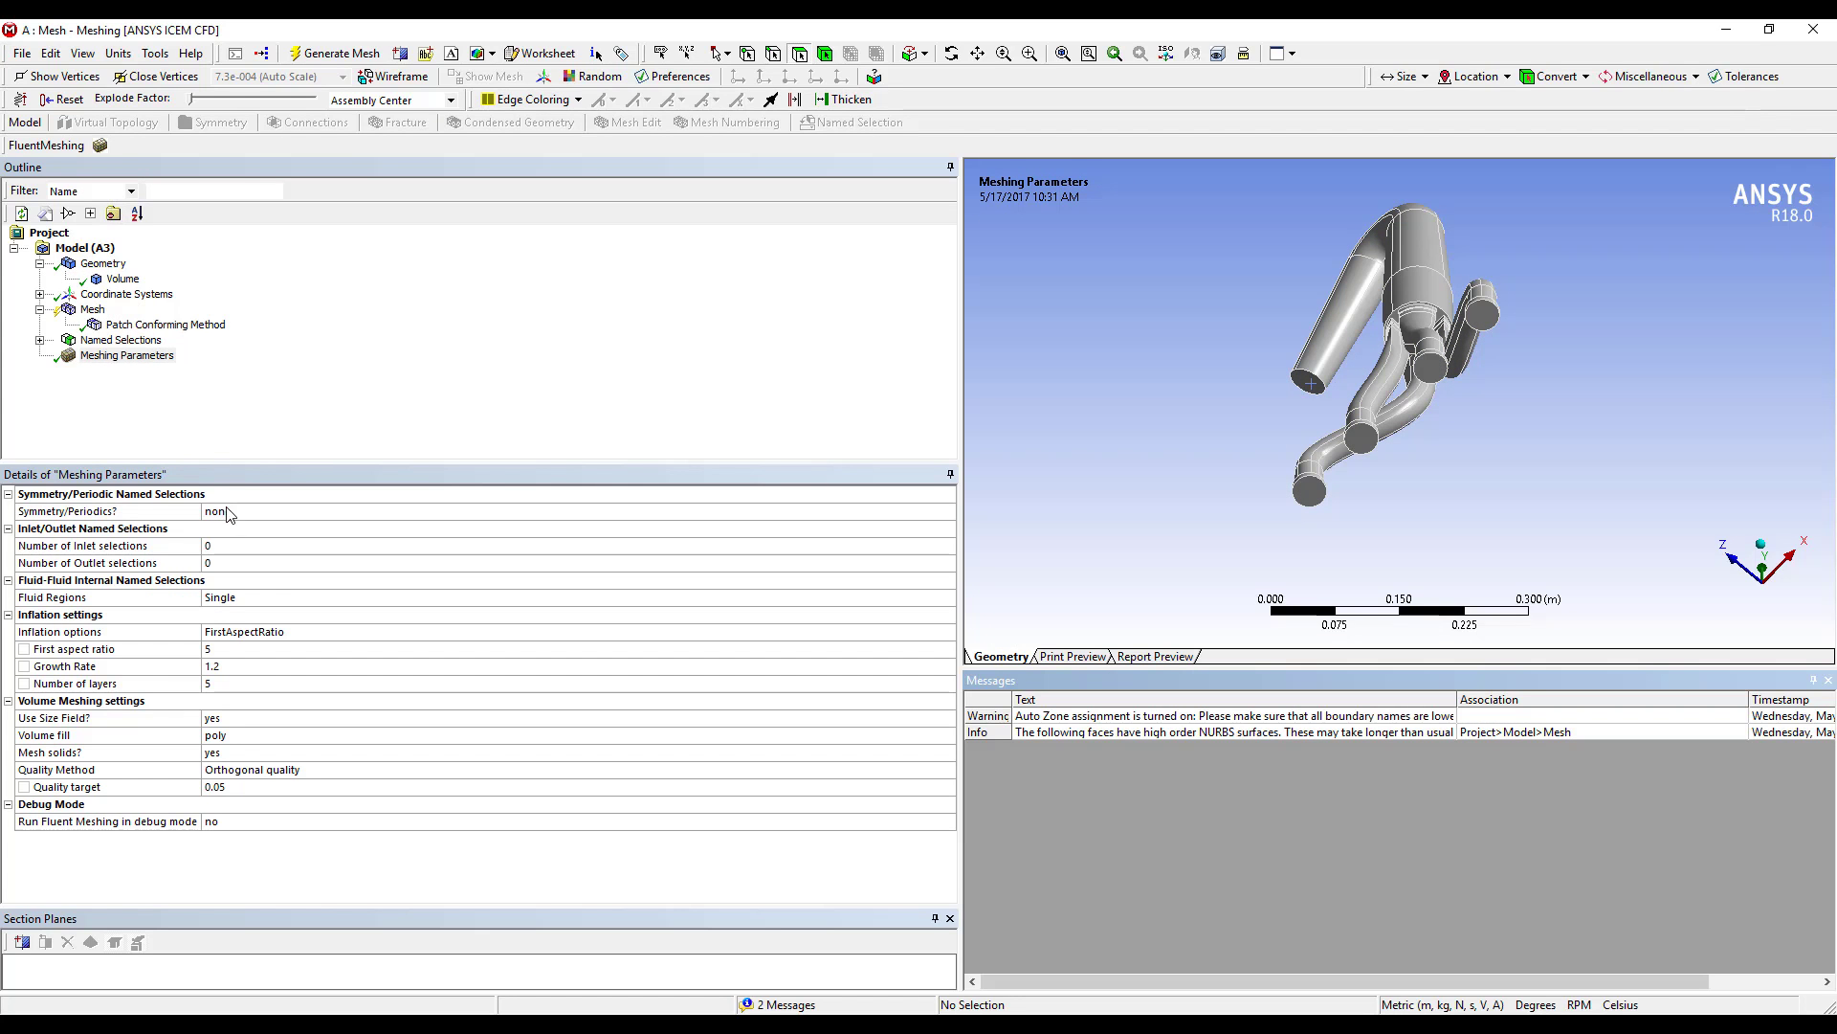
click(253, 547)
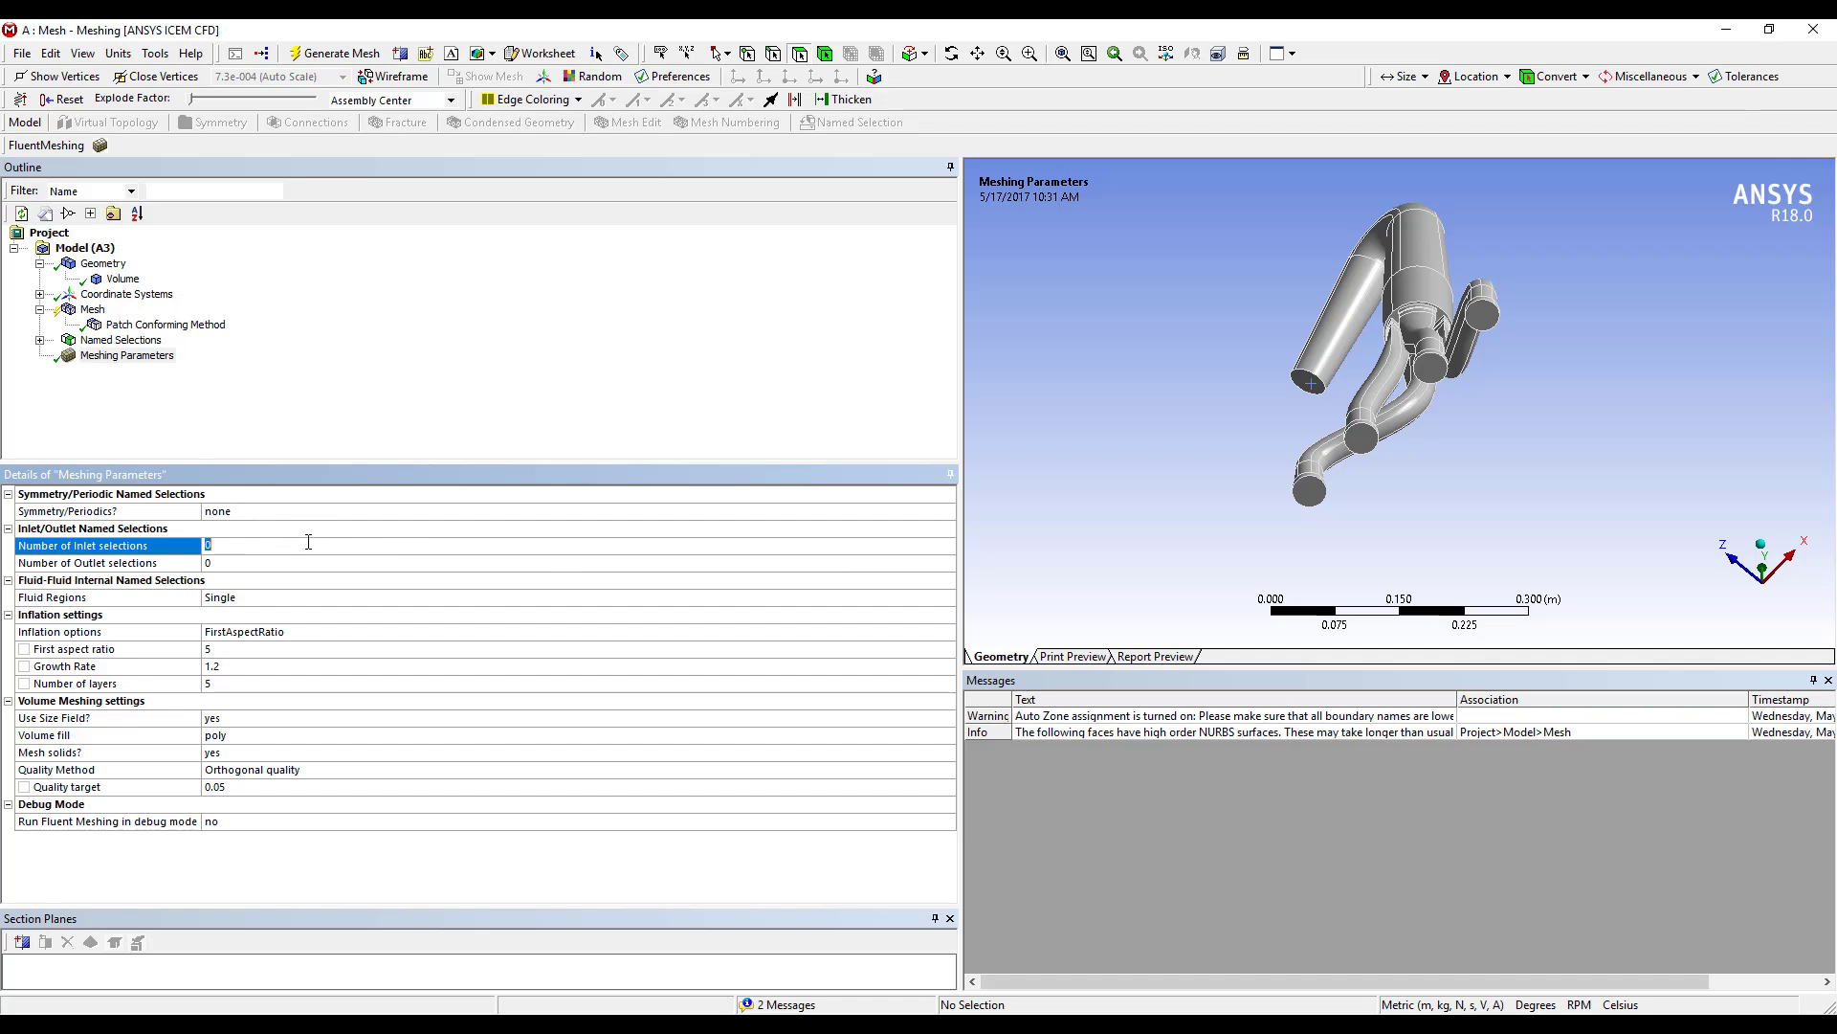
click(230, 572)
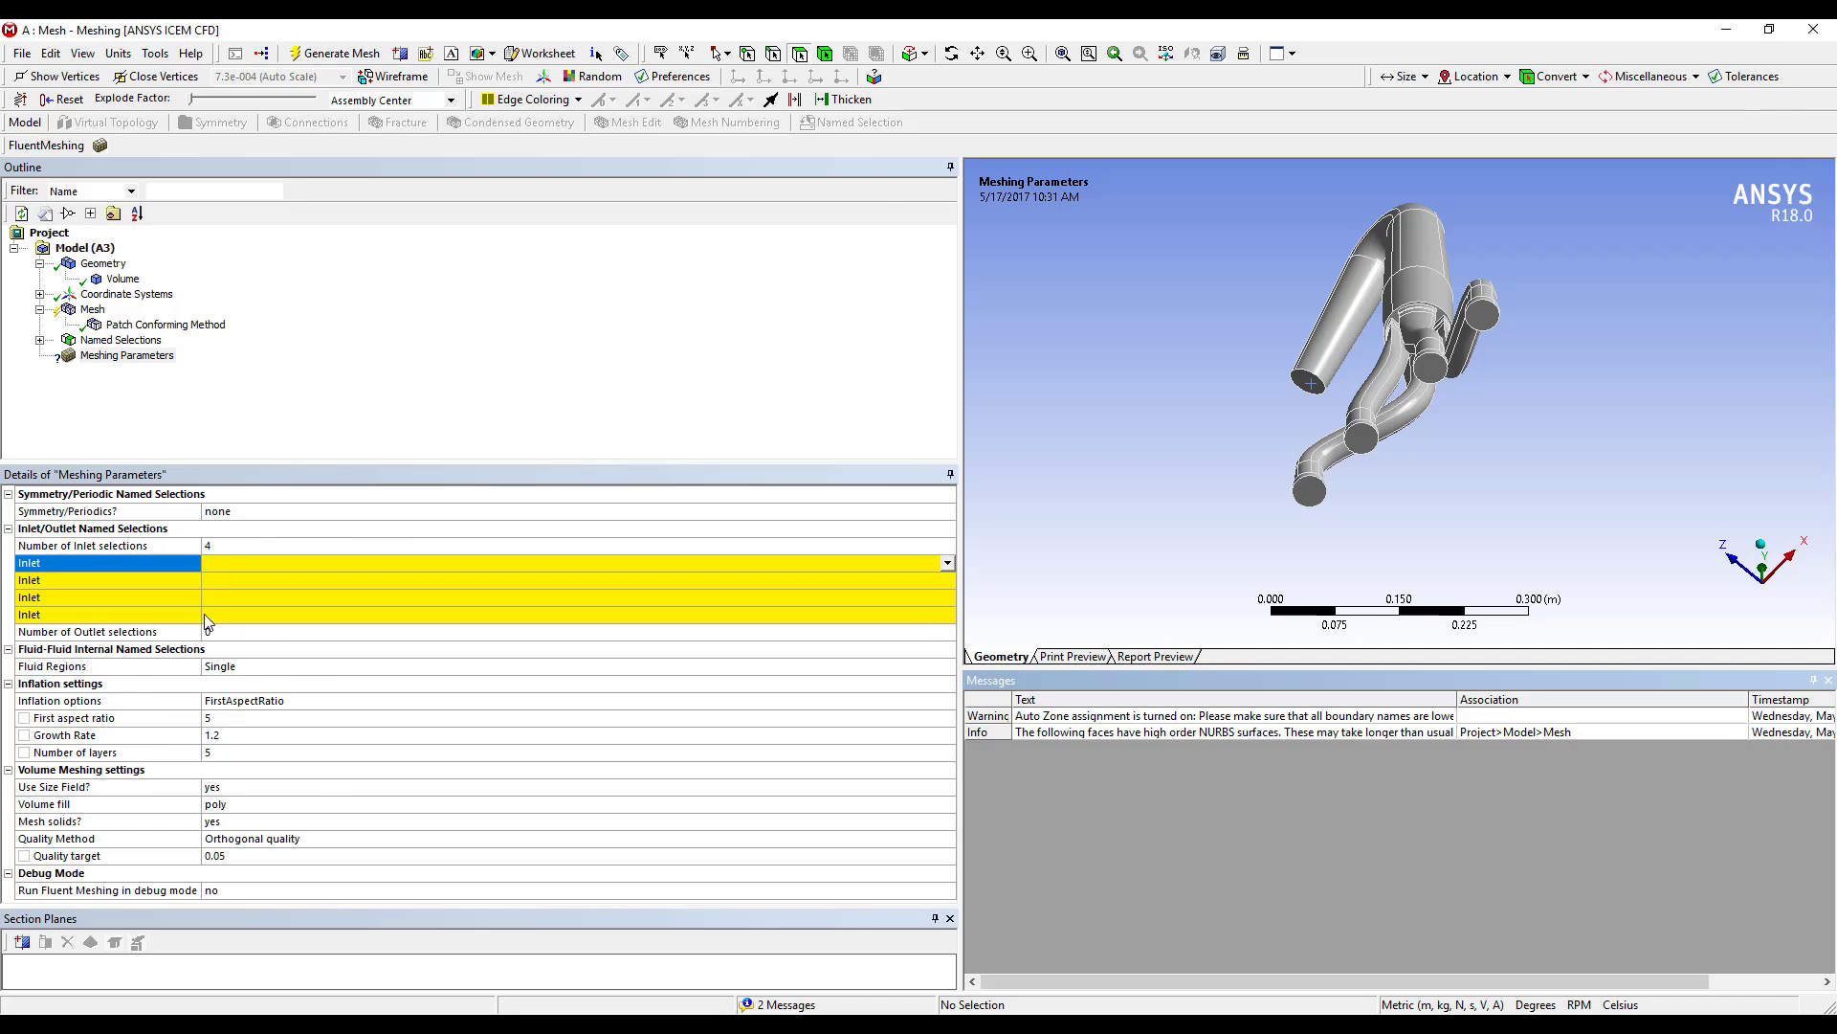
click(775, 566)
Step: Assign inlet_1, inlet_2 and inlet_3 to the first three inlet entries
click(930, 564)
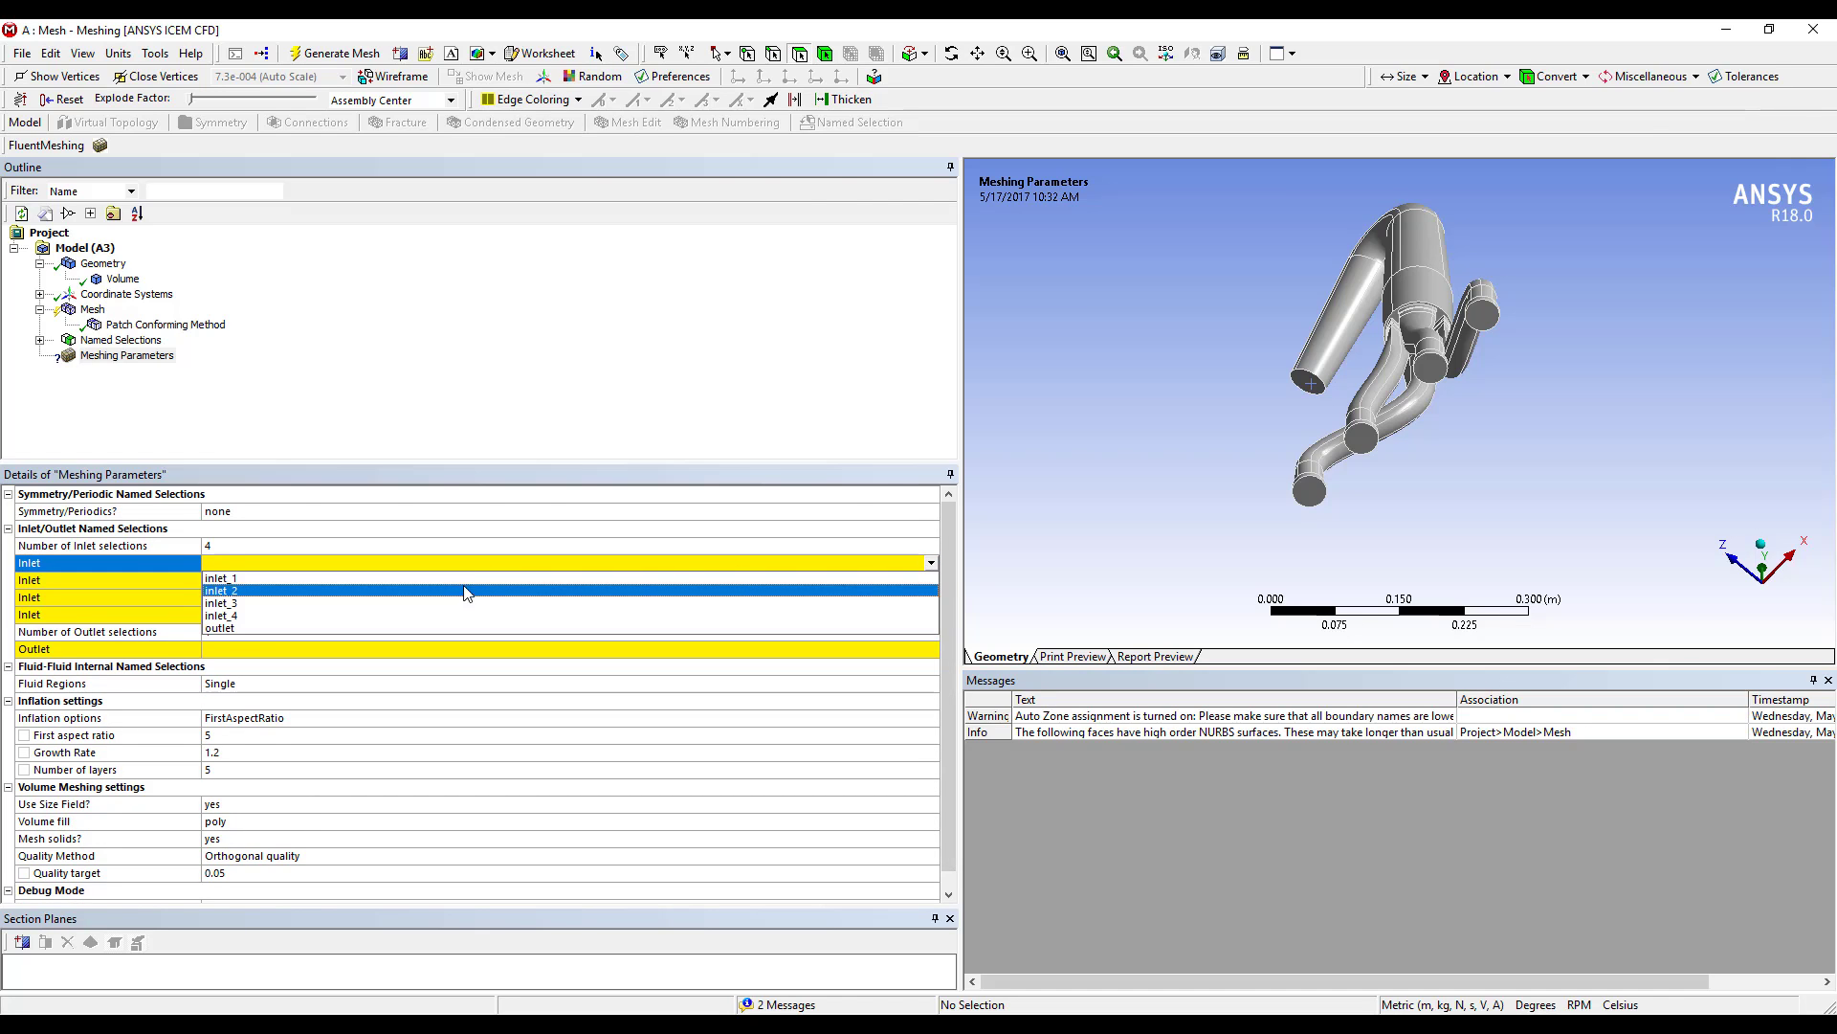
click(482, 578)
click(926, 582)
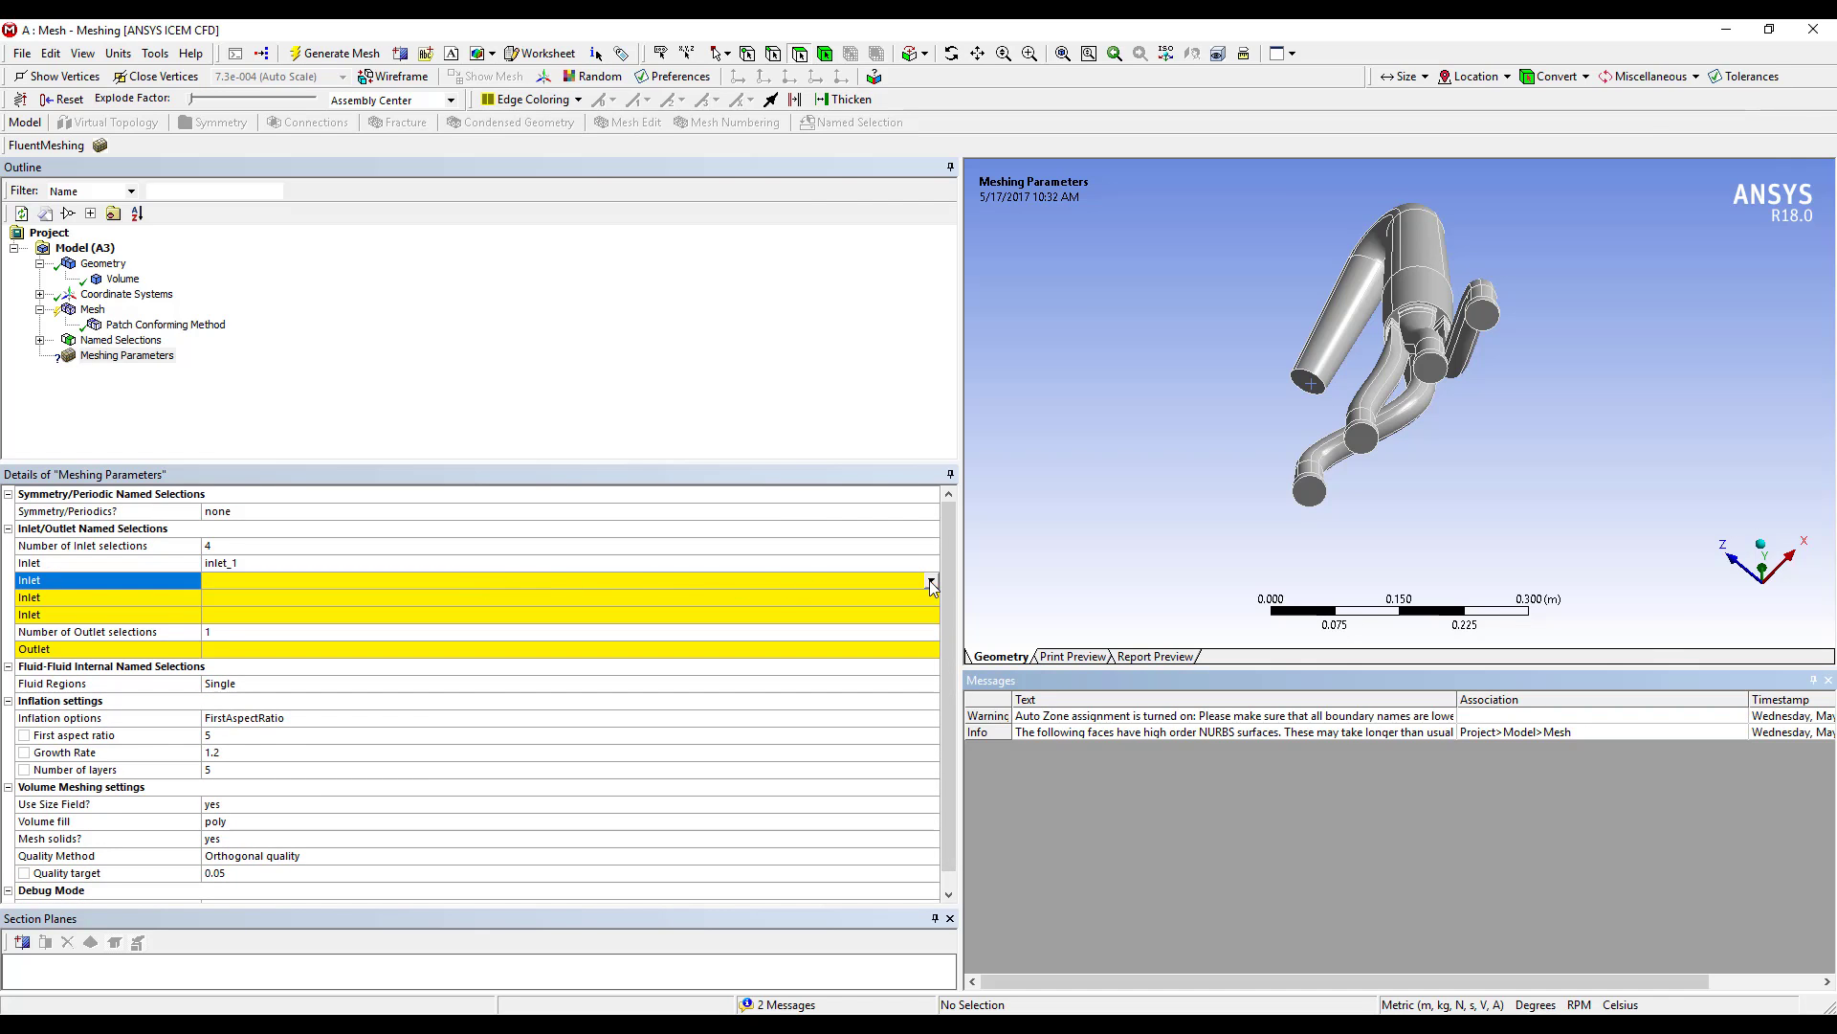
click(930, 580)
click(899, 615)
click(929, 600)
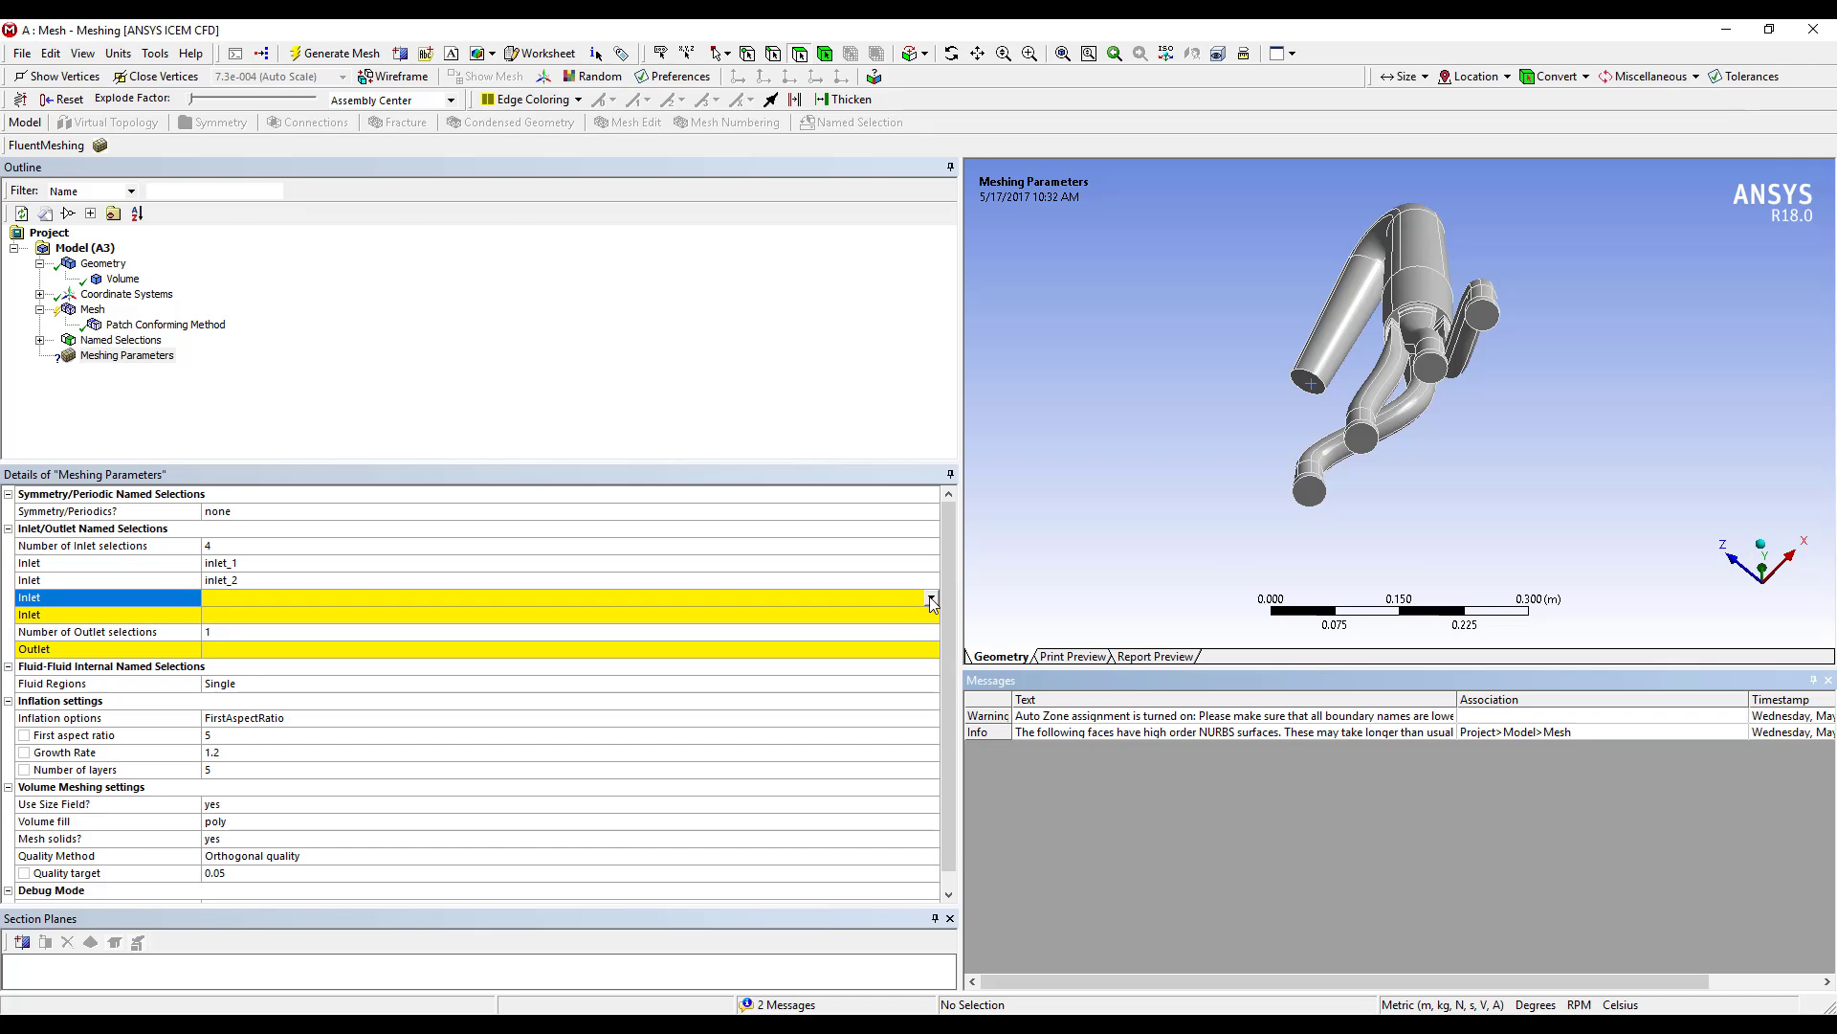
click(930, 597)
click(935, 637)
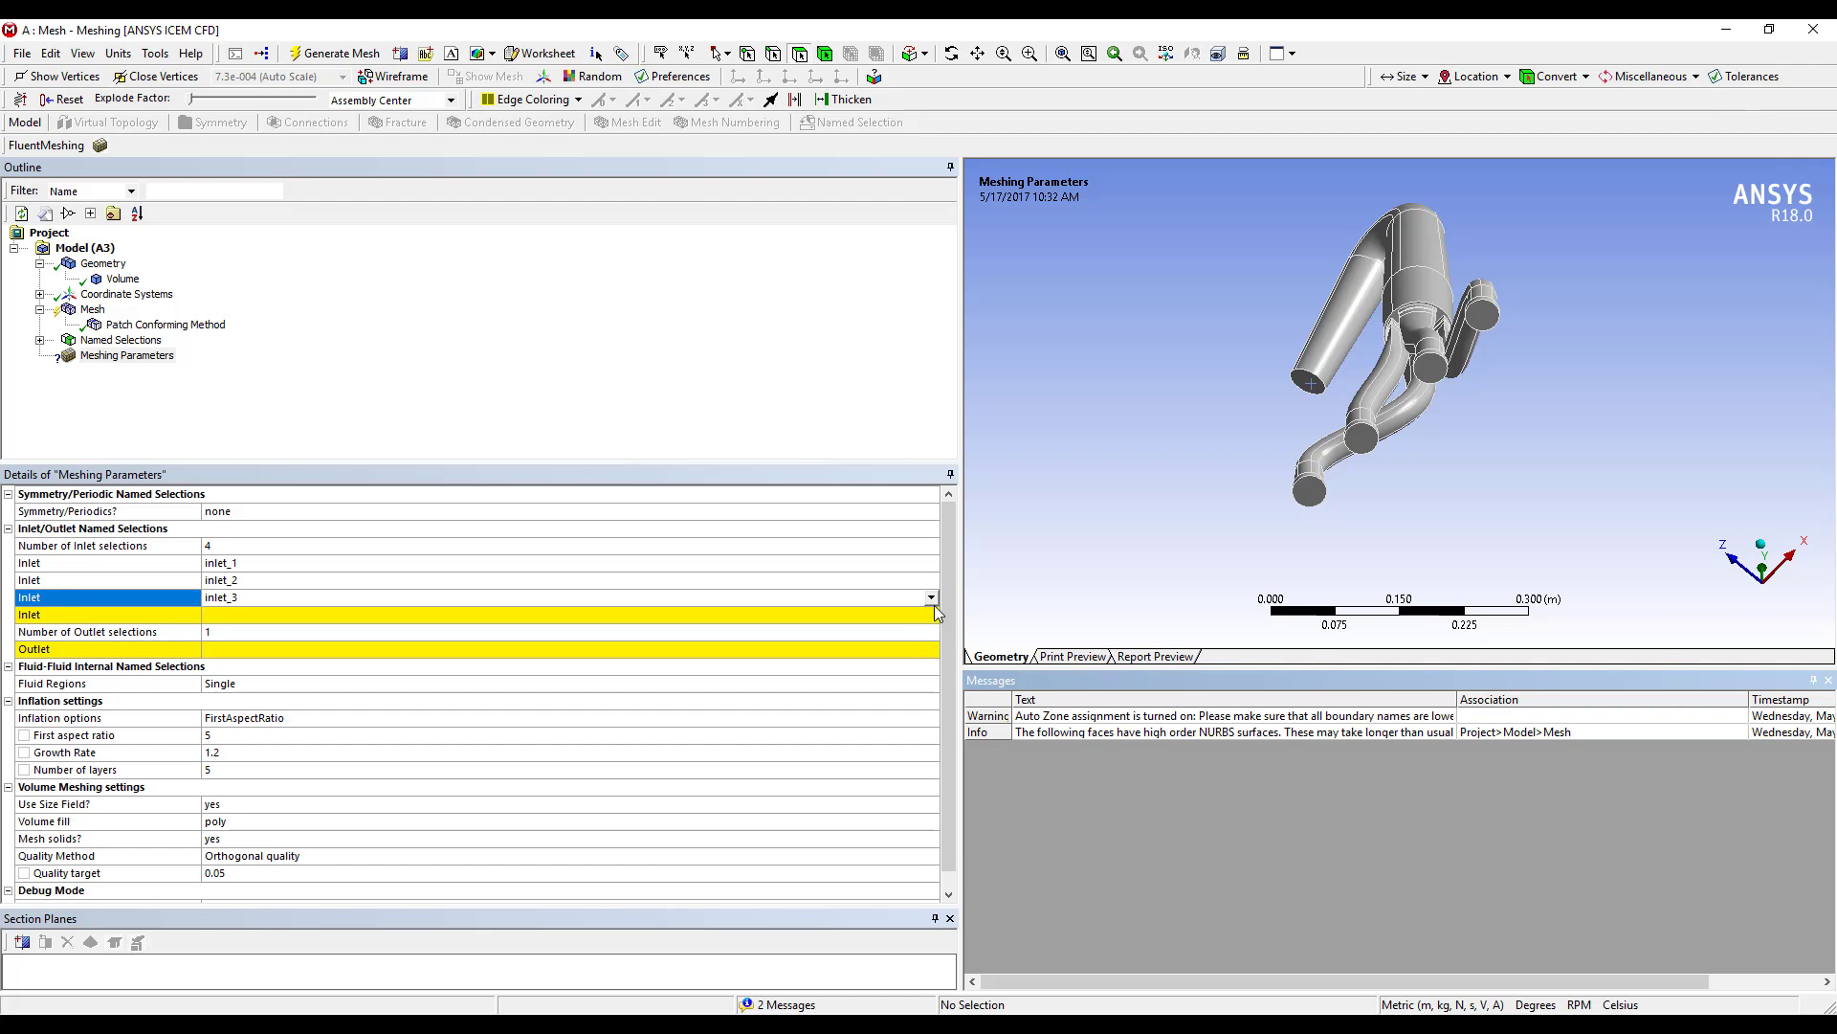
click(932, 600)
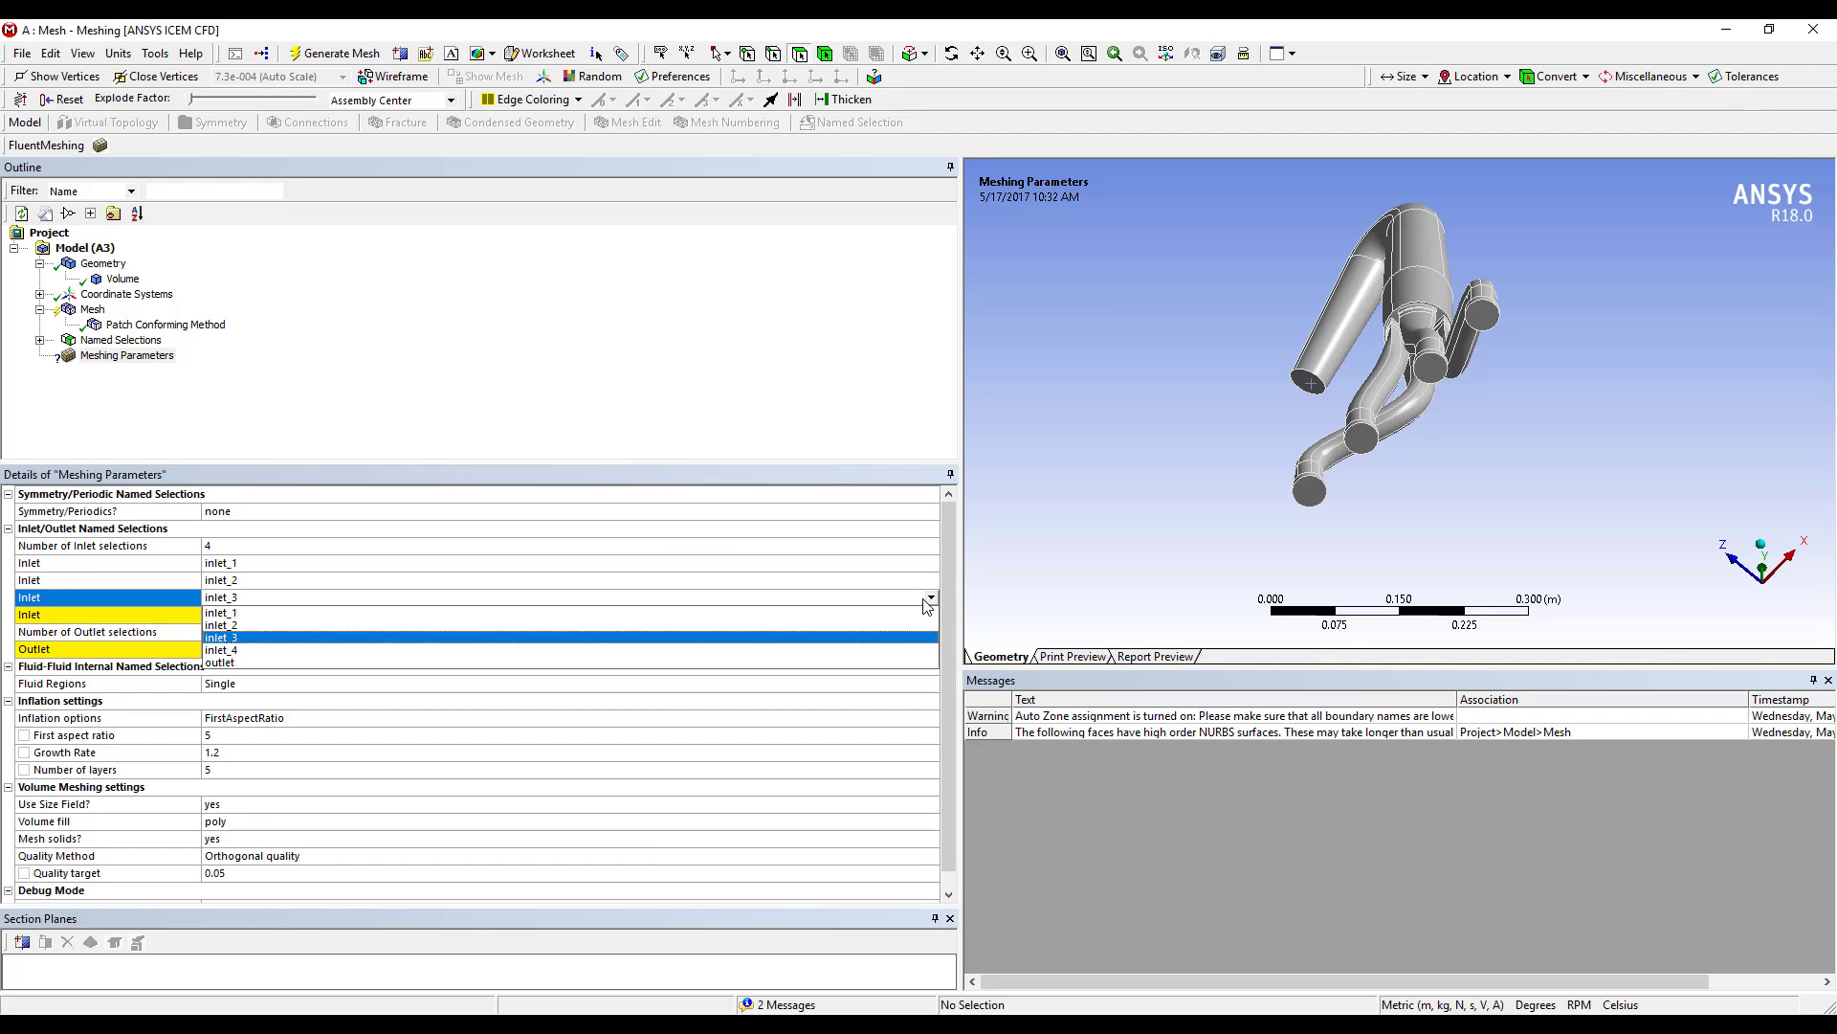
click(909, 601)
Step: Assign inlet_4 to the fourth inlet and outlet to the outlet entry
click(931, 618)
click(931, 620)
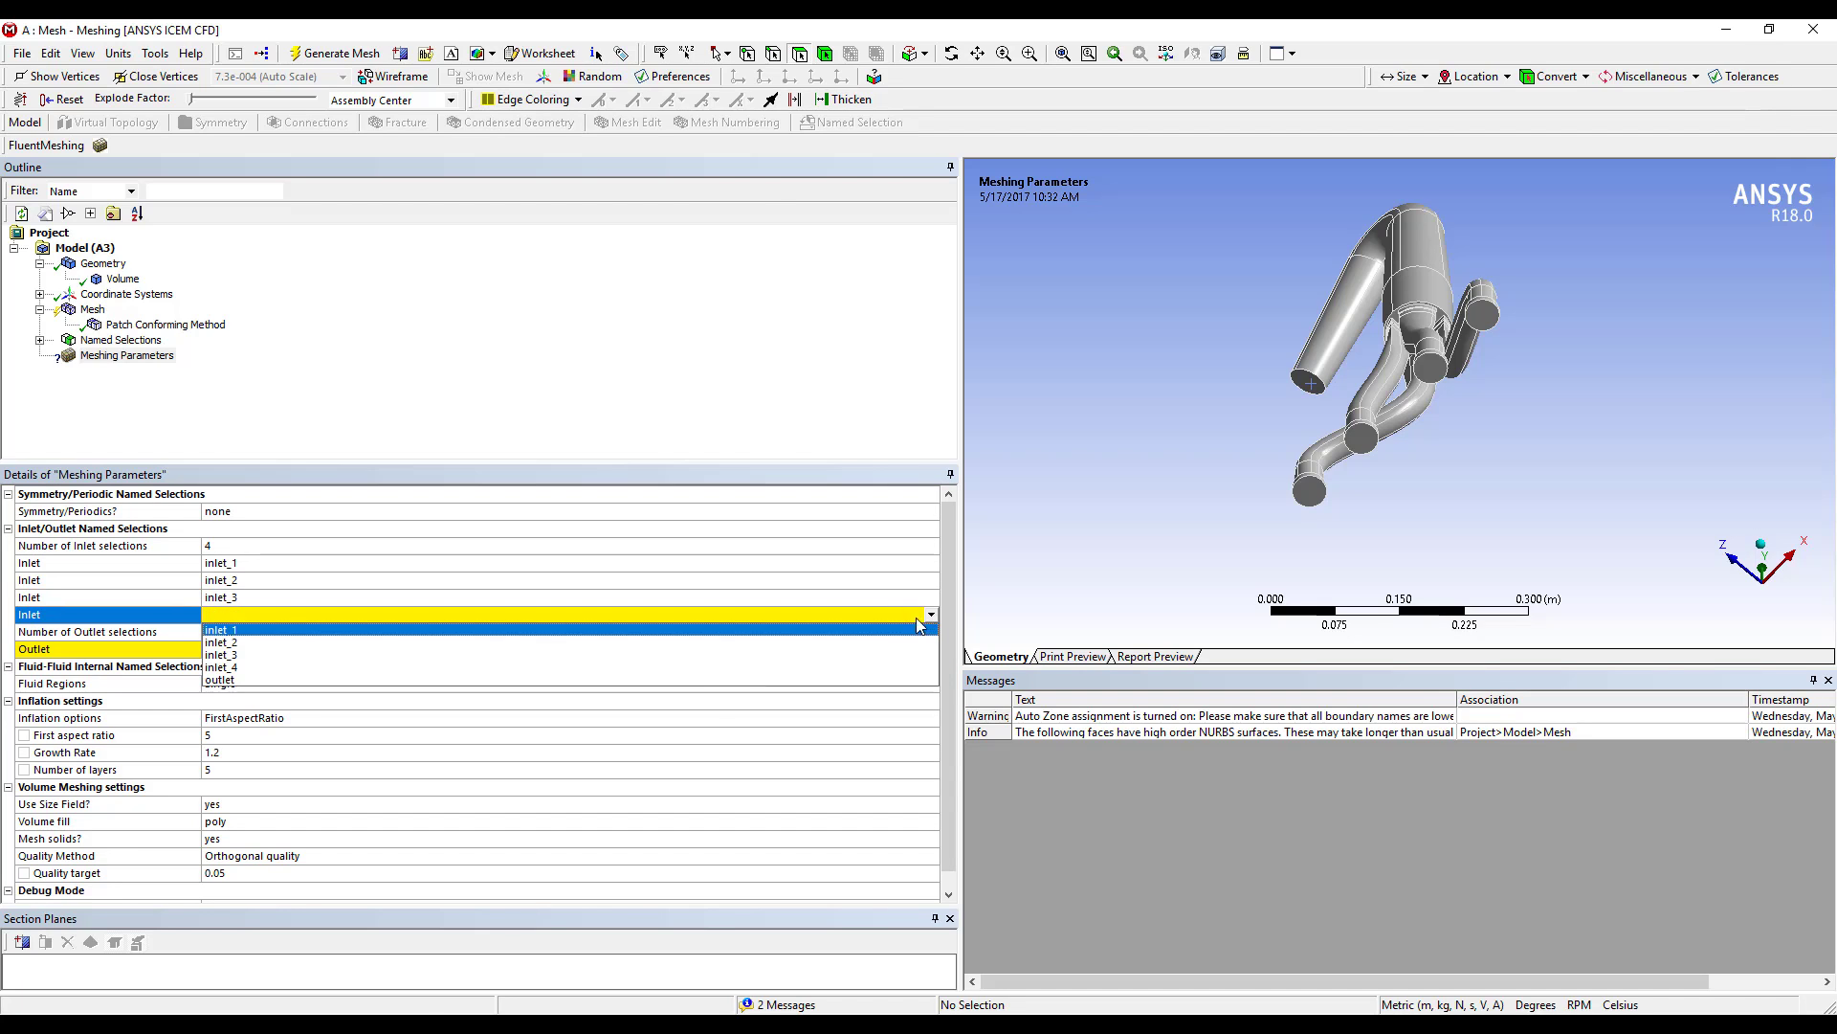
click(869, 666)
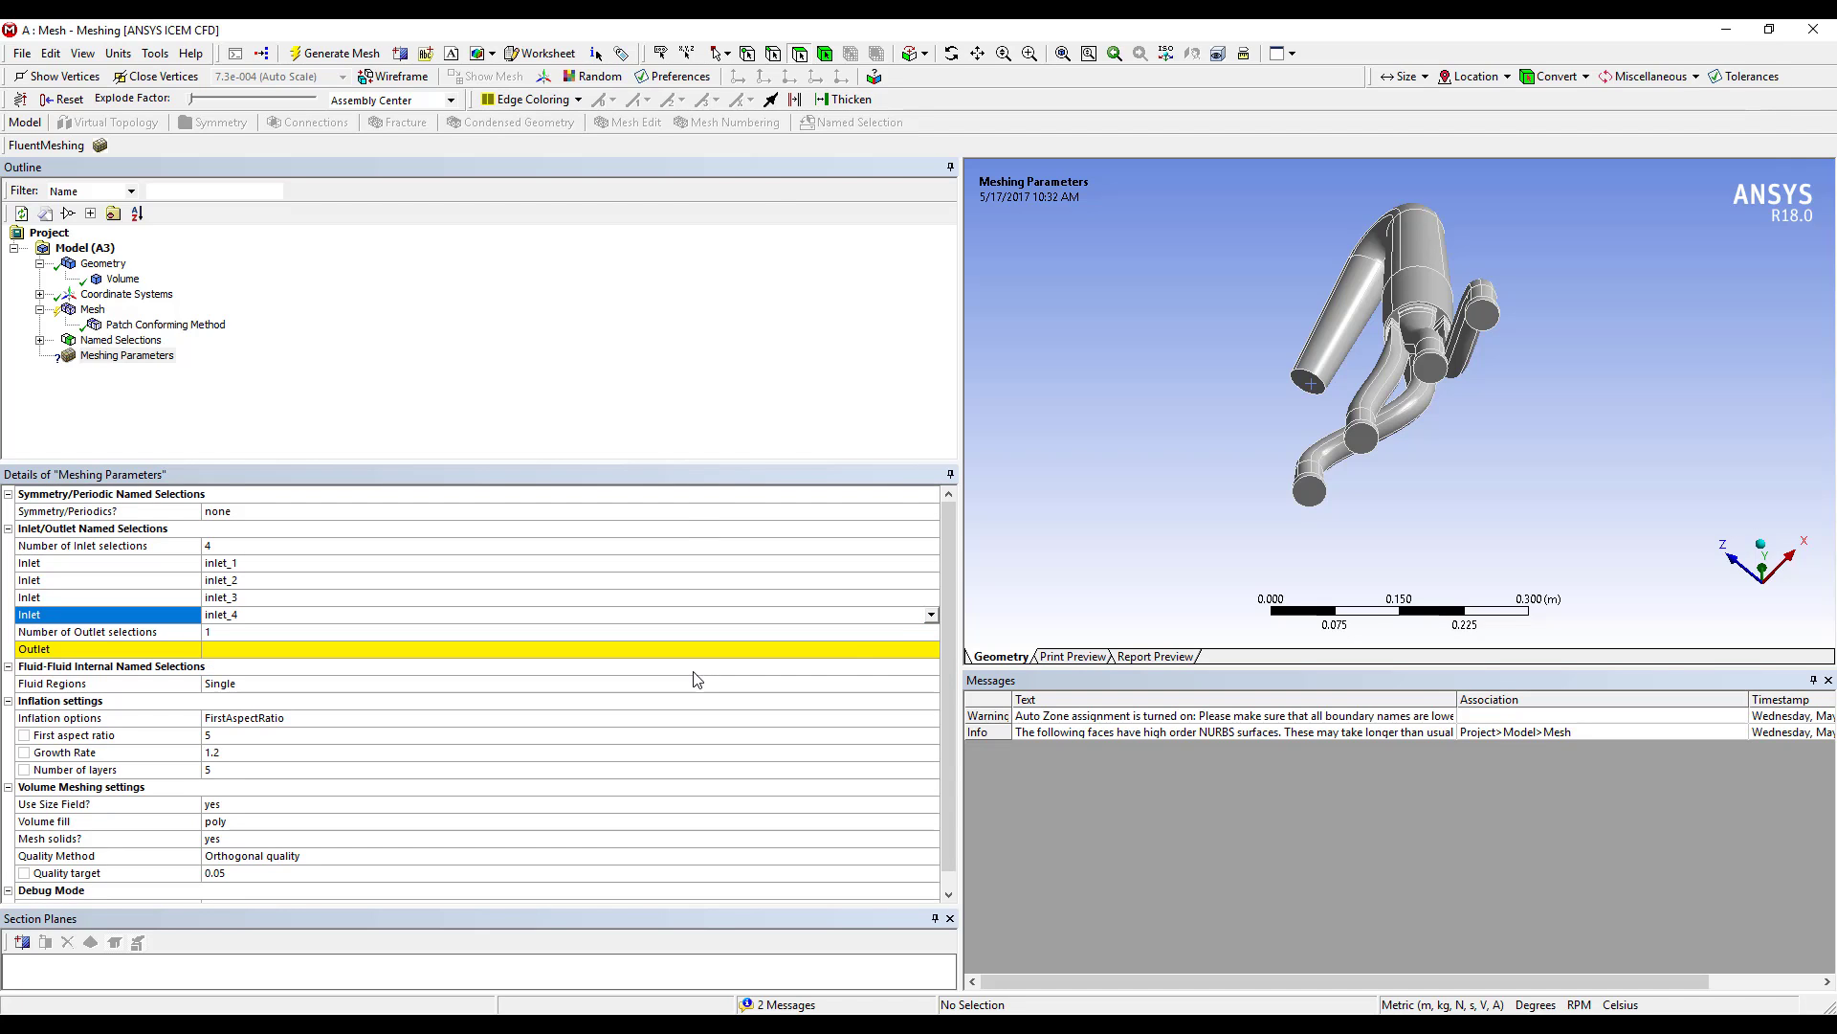
click(931, 650)
click(931, 650)
click(925, 715)
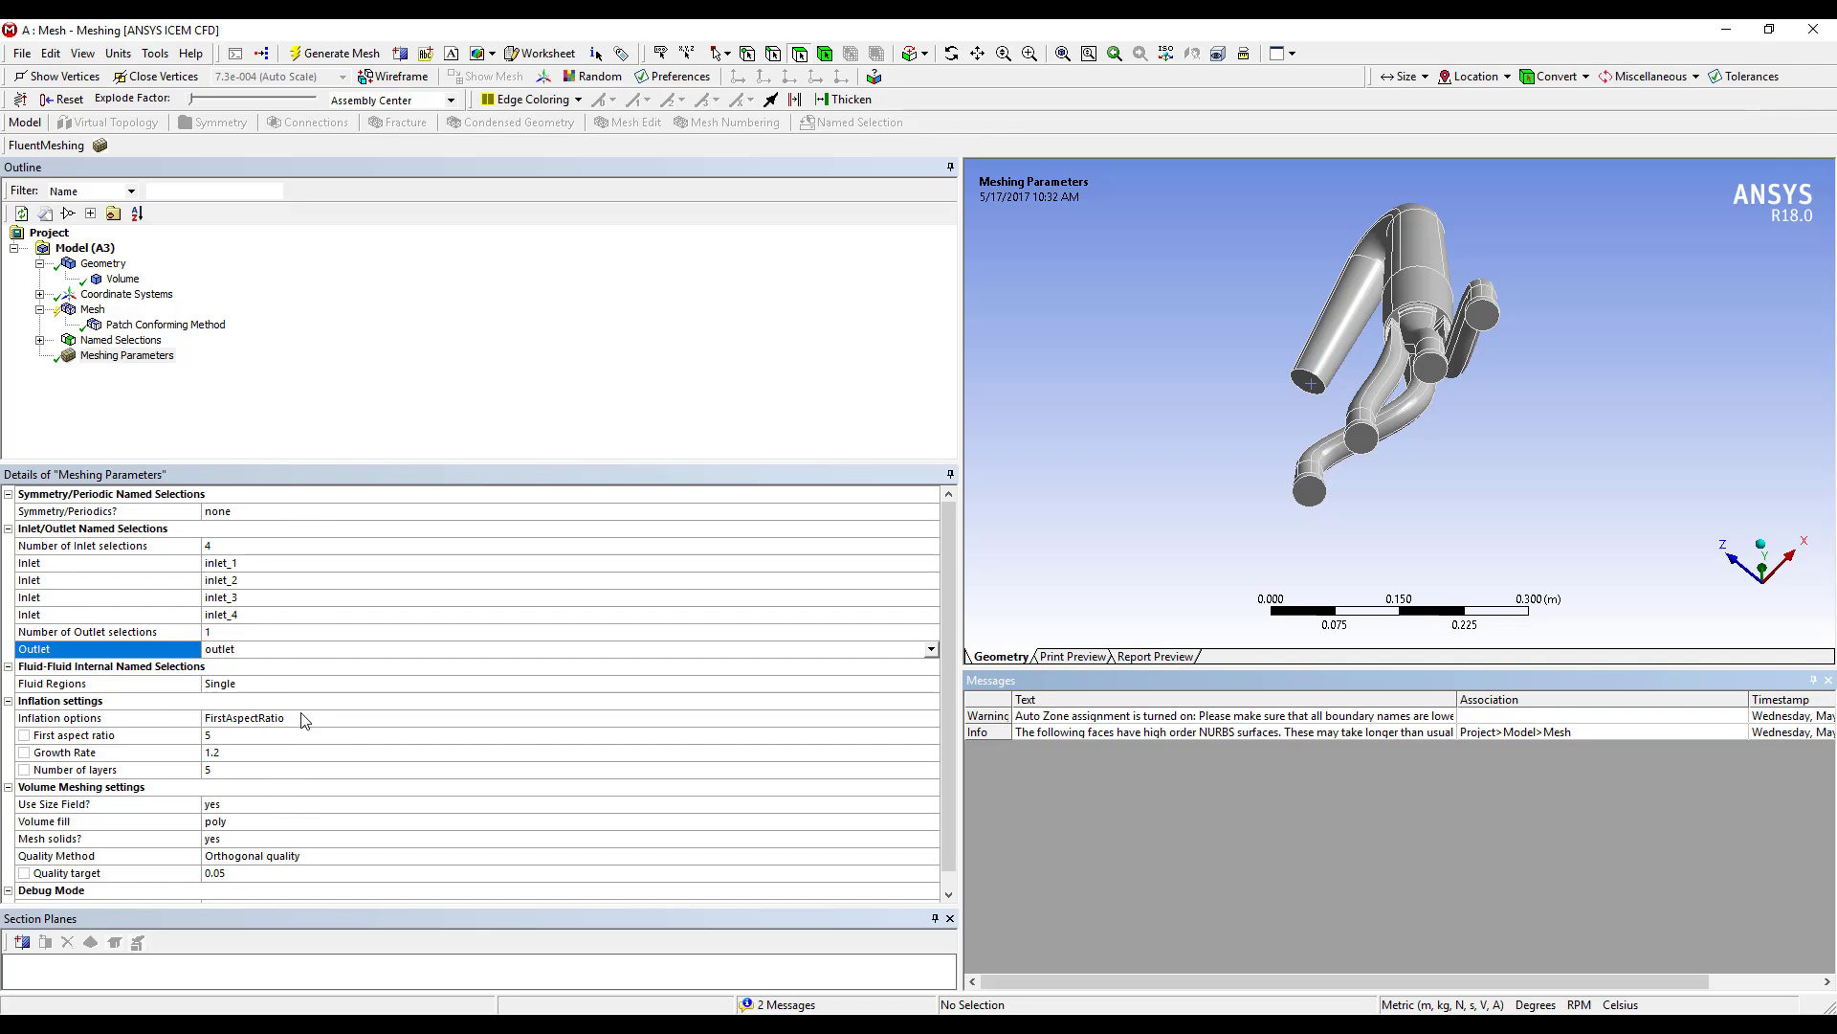
Step: Set both Use Size Field? and Mesh solids? to no in the volume meshing settings
click(268, 806)
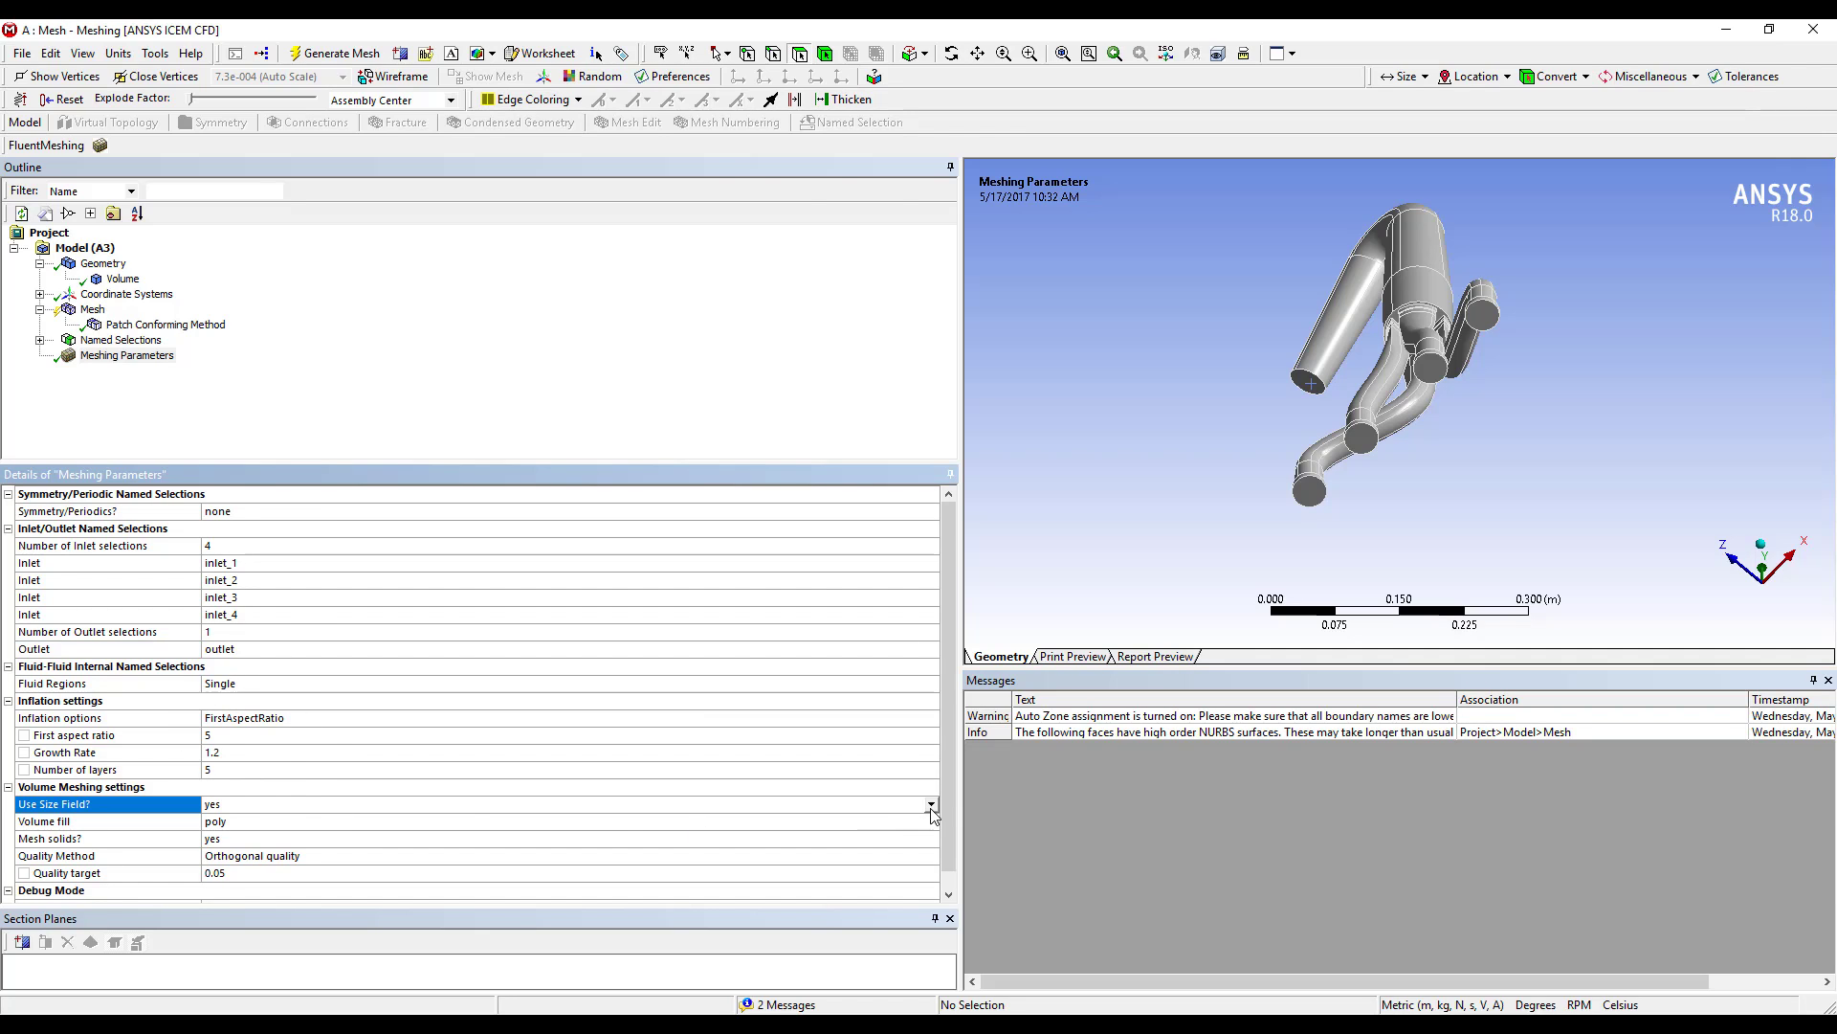
click(931, 804)
click(825, 827)
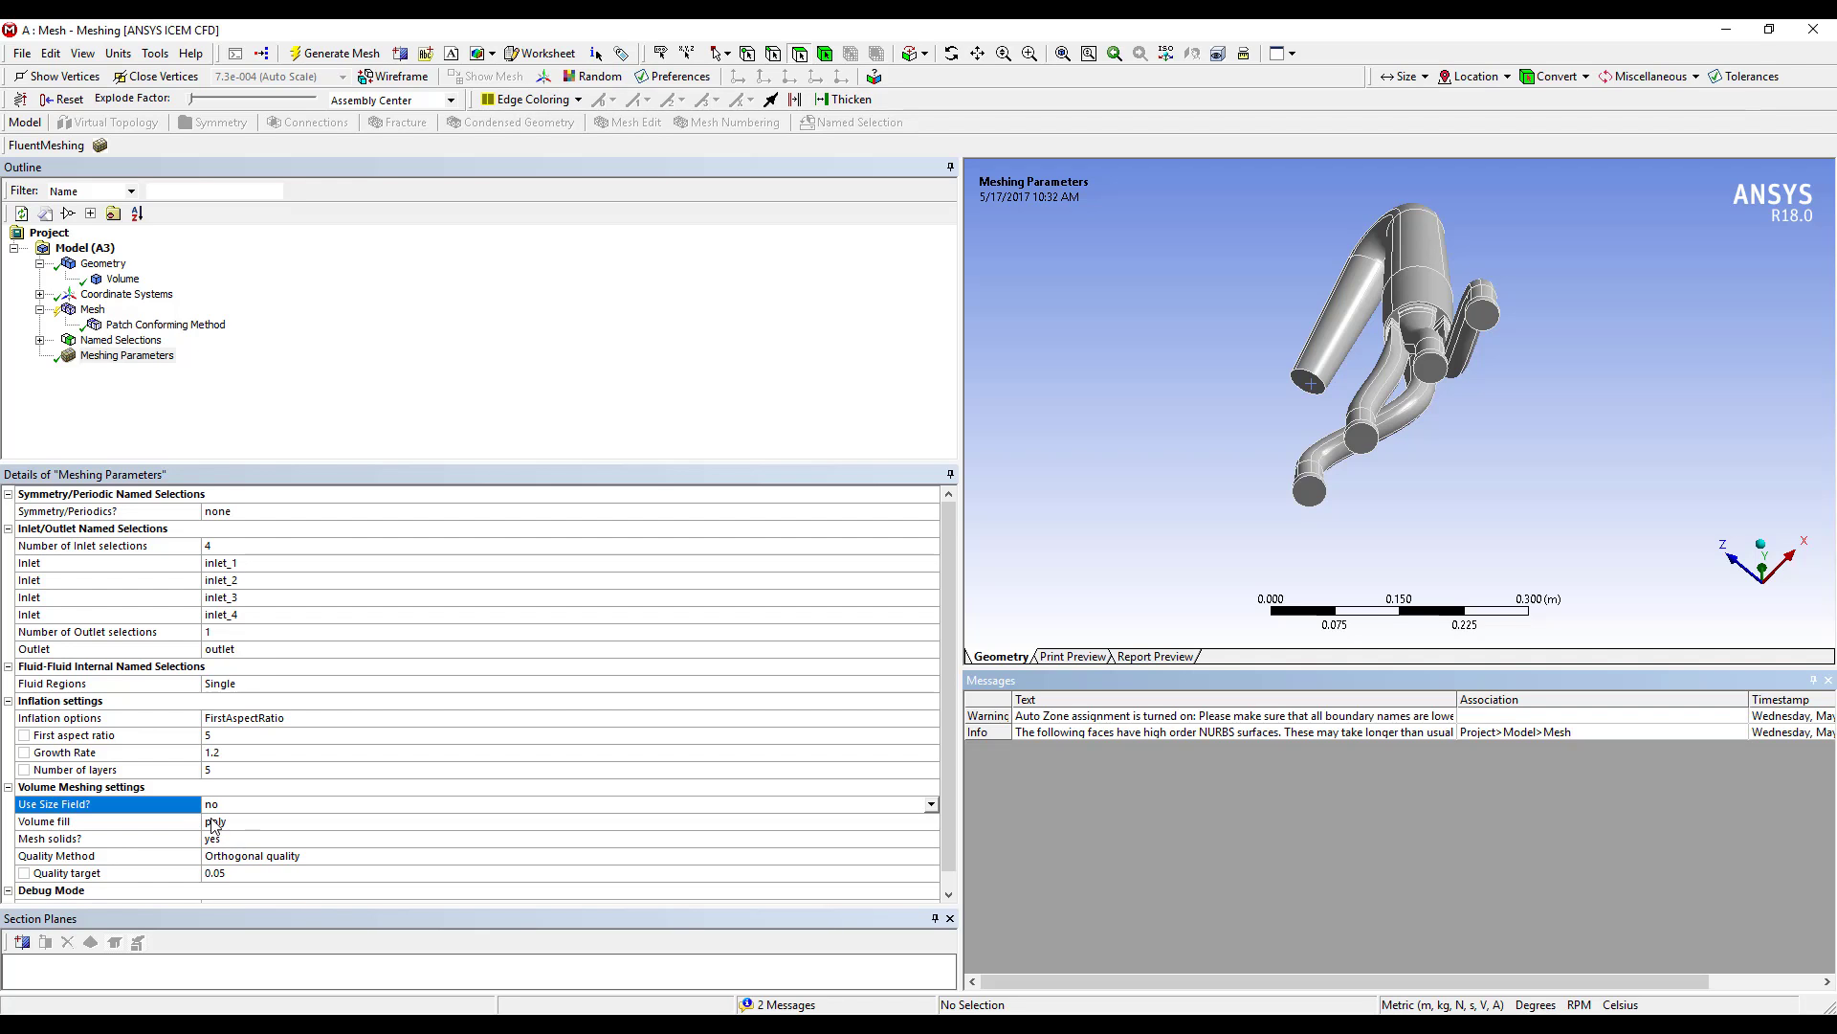
click(245, 841)
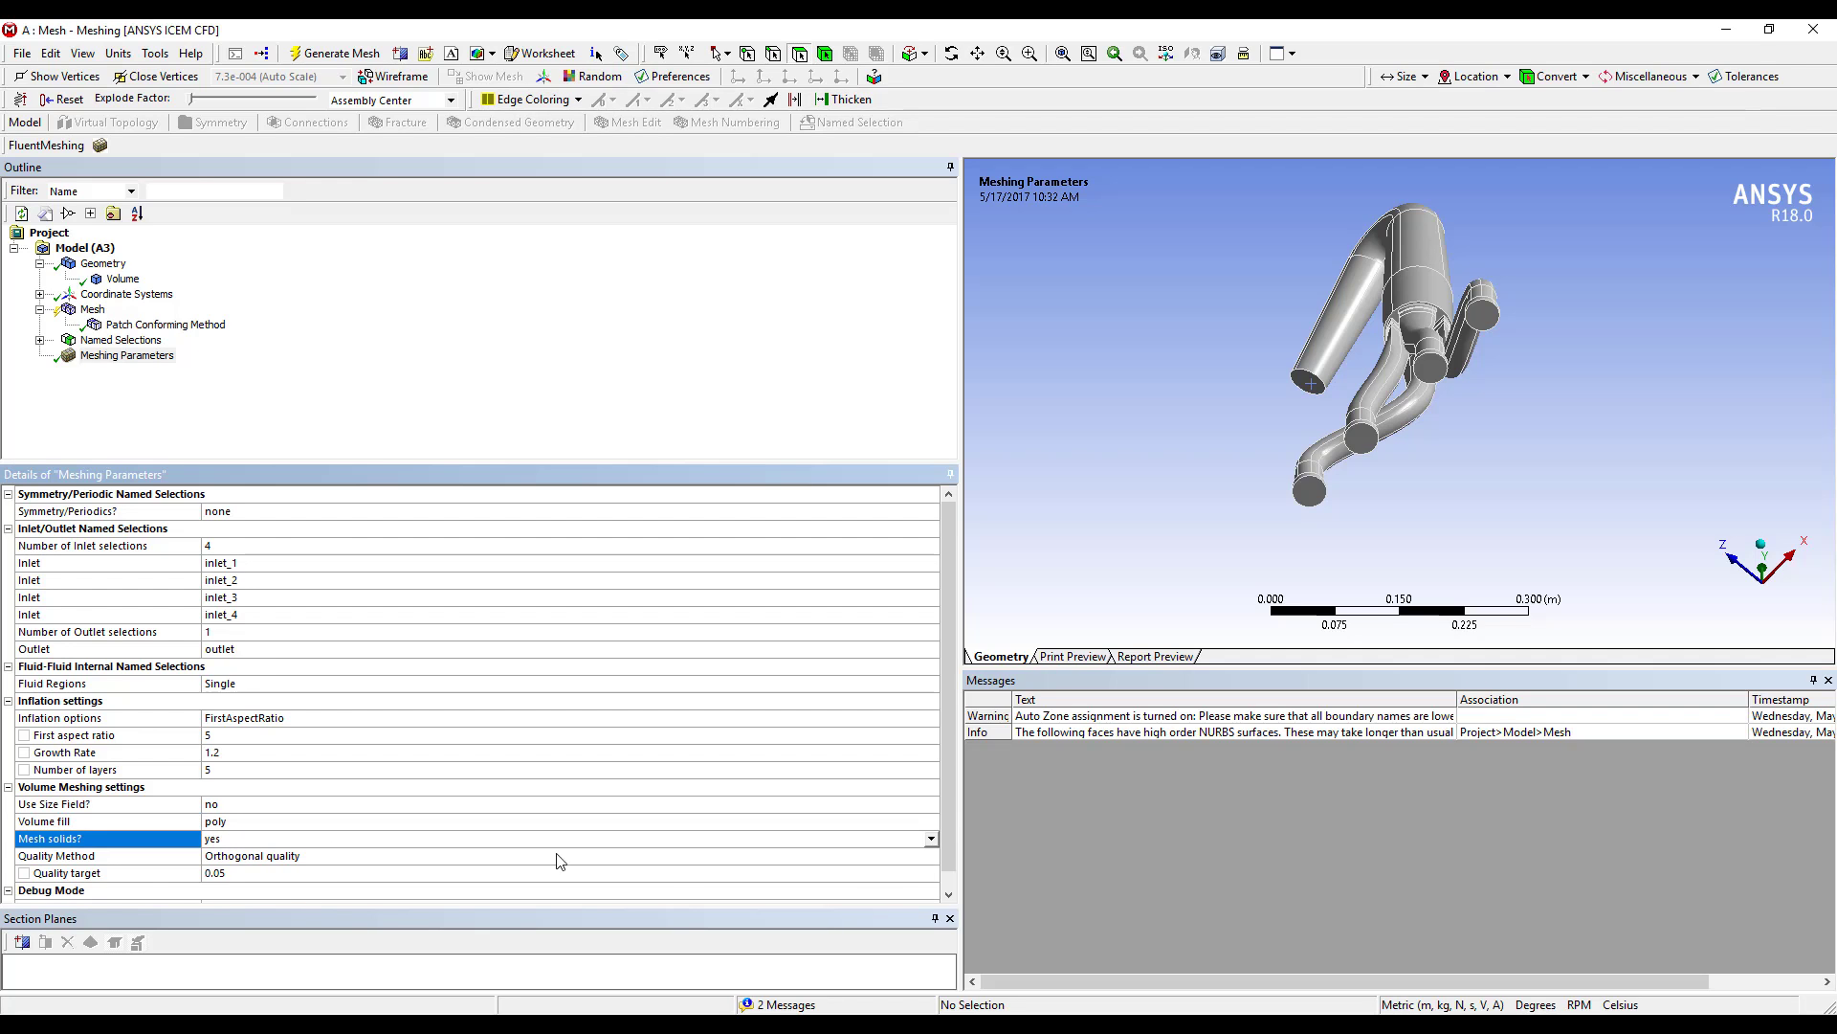
click(931, 839)
click(895, 865)
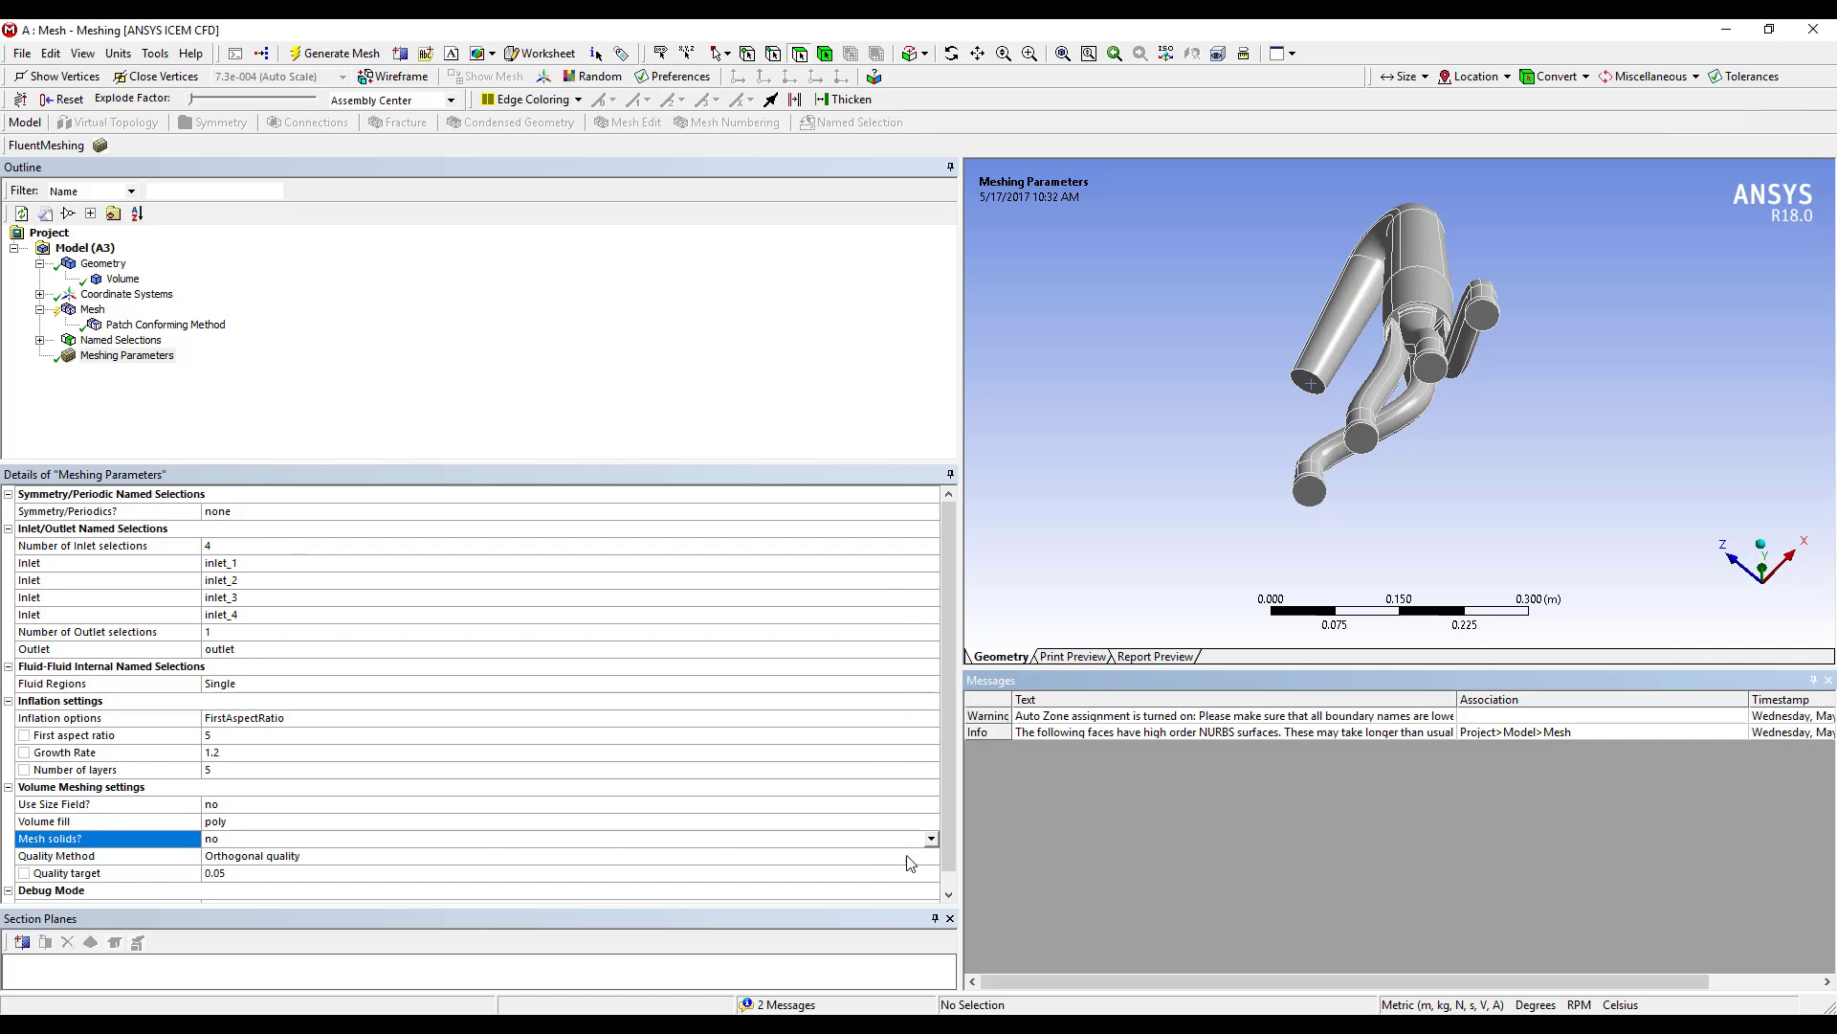
drag(949, 774, 950, 792)
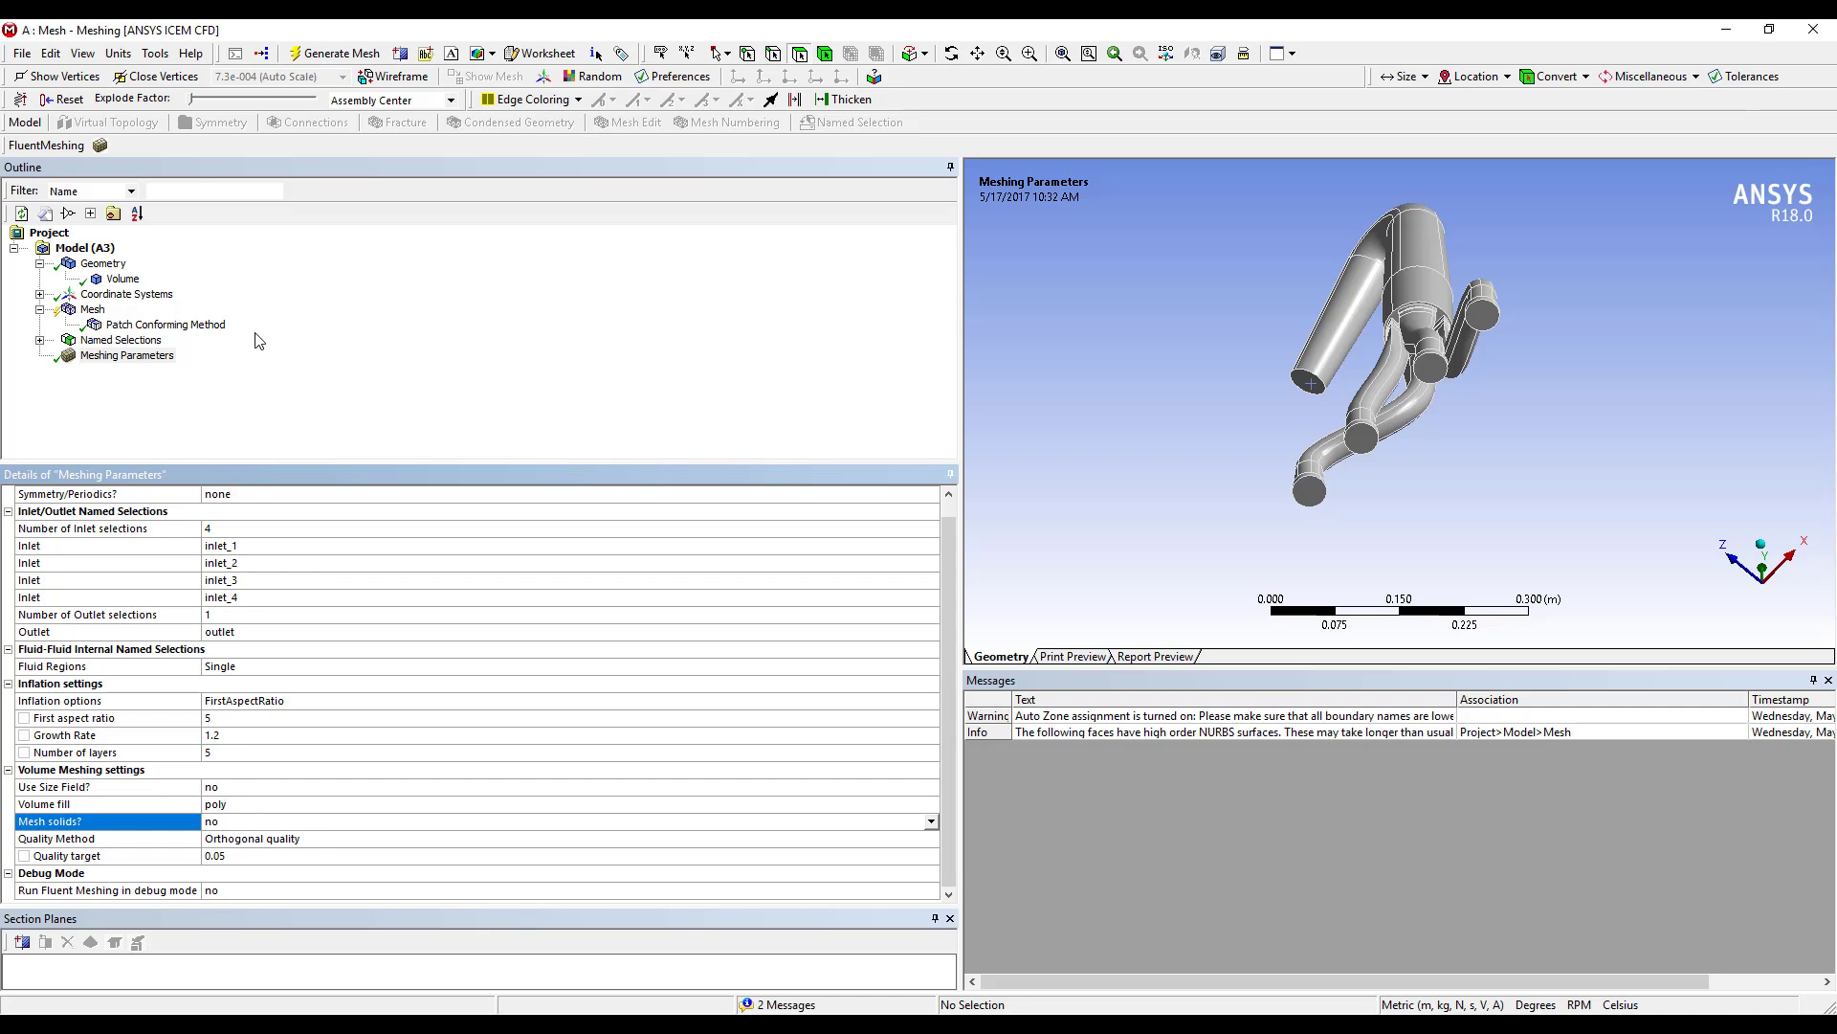
Step: Update the mesh to translate it to Fluent and fit the meshed manifold in front view
right_click(92, 313)
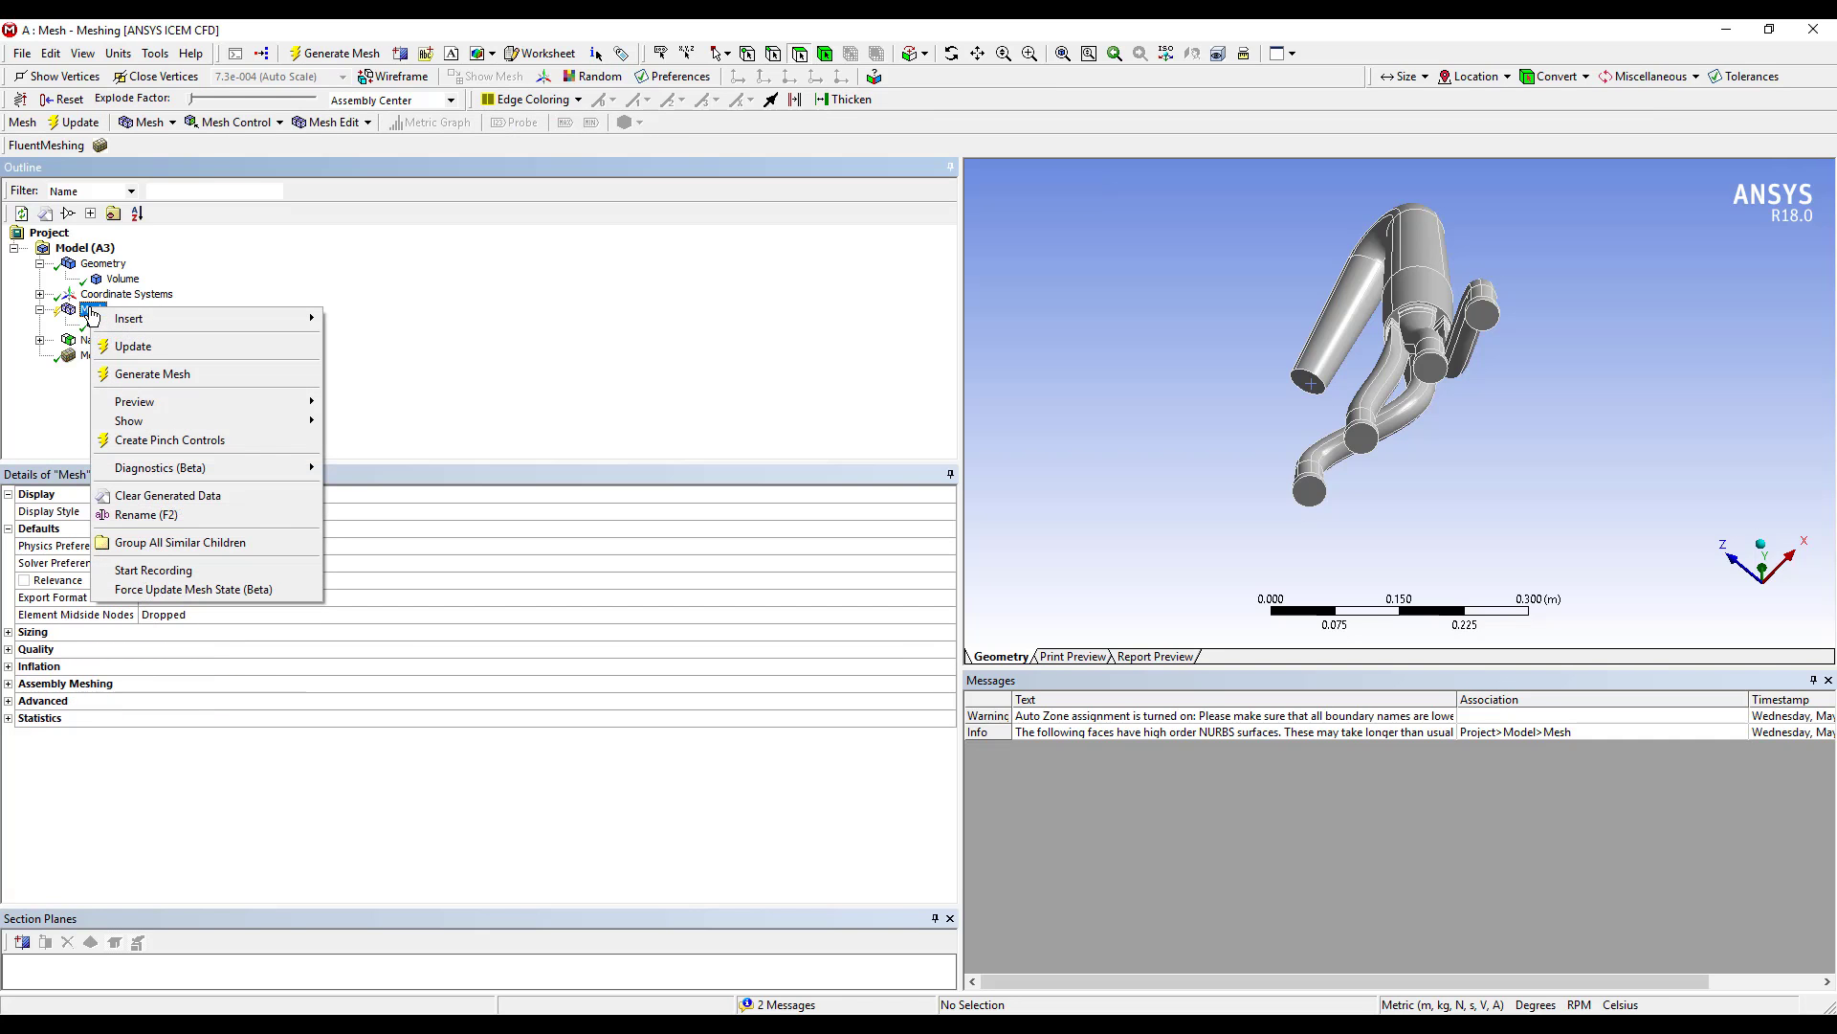
click(142, 348)
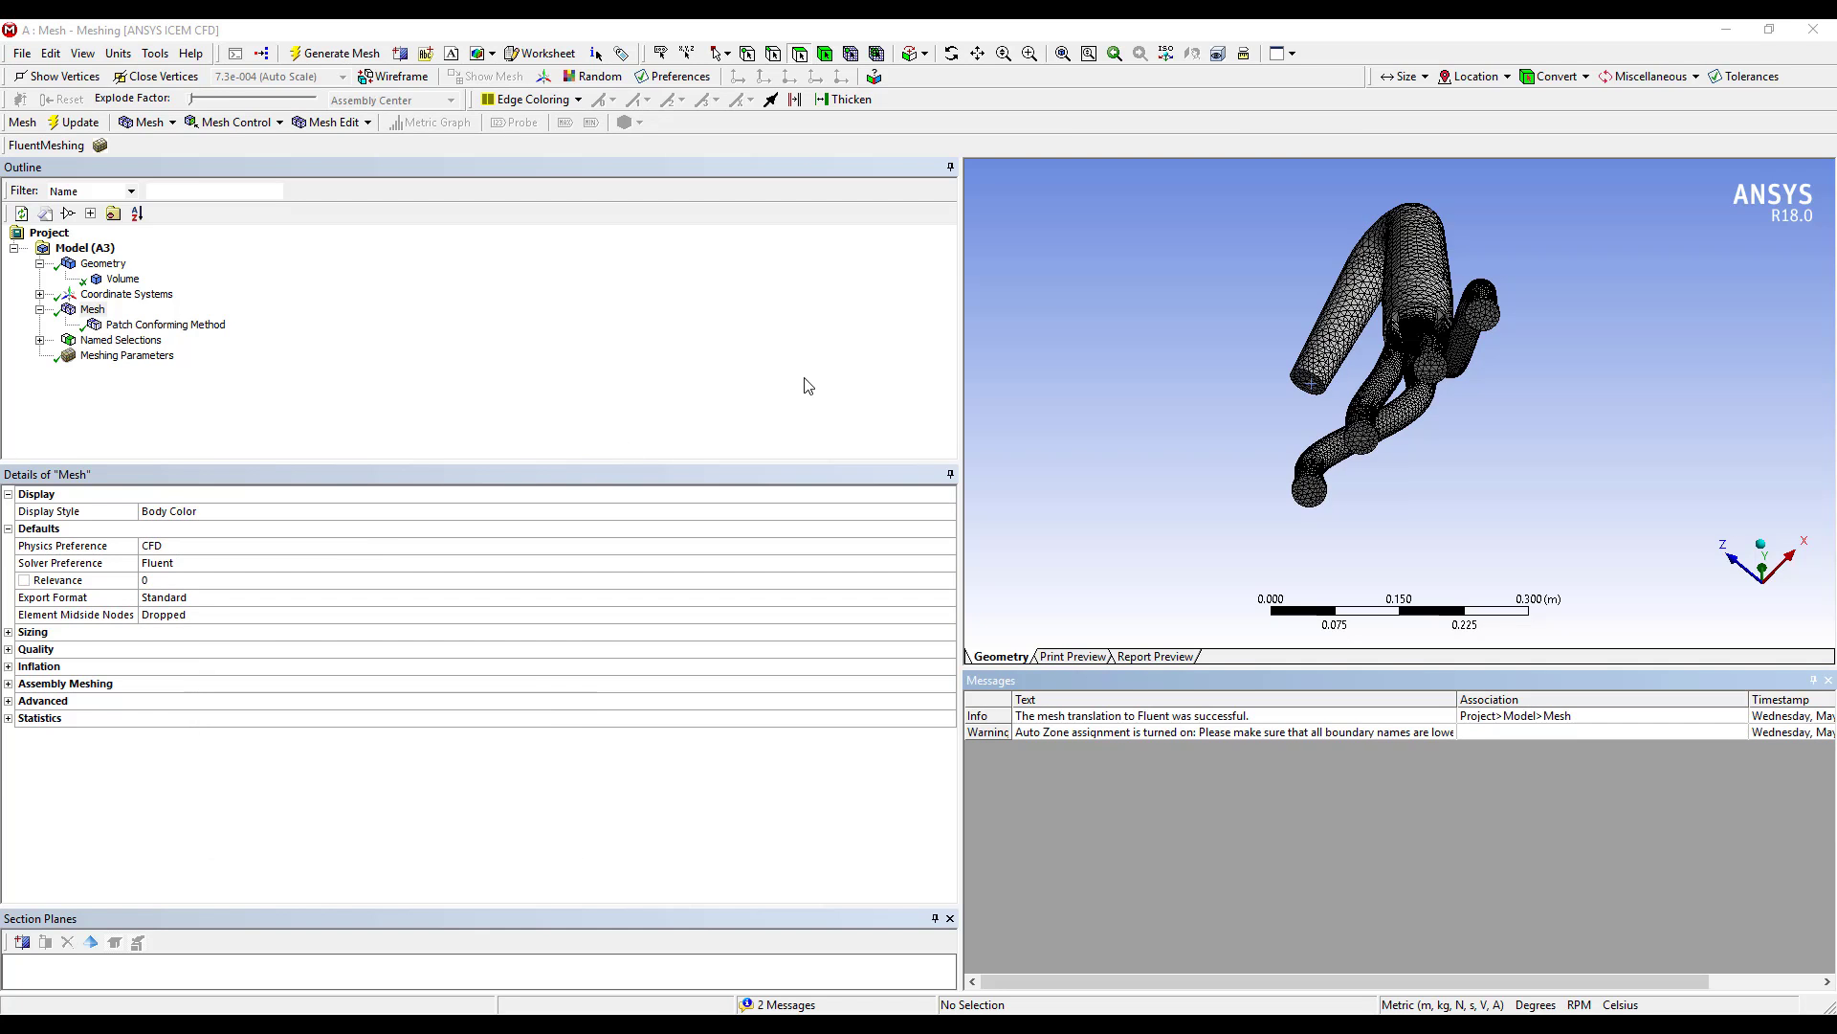
scroll(1218, 327, up, 2)
key(1)
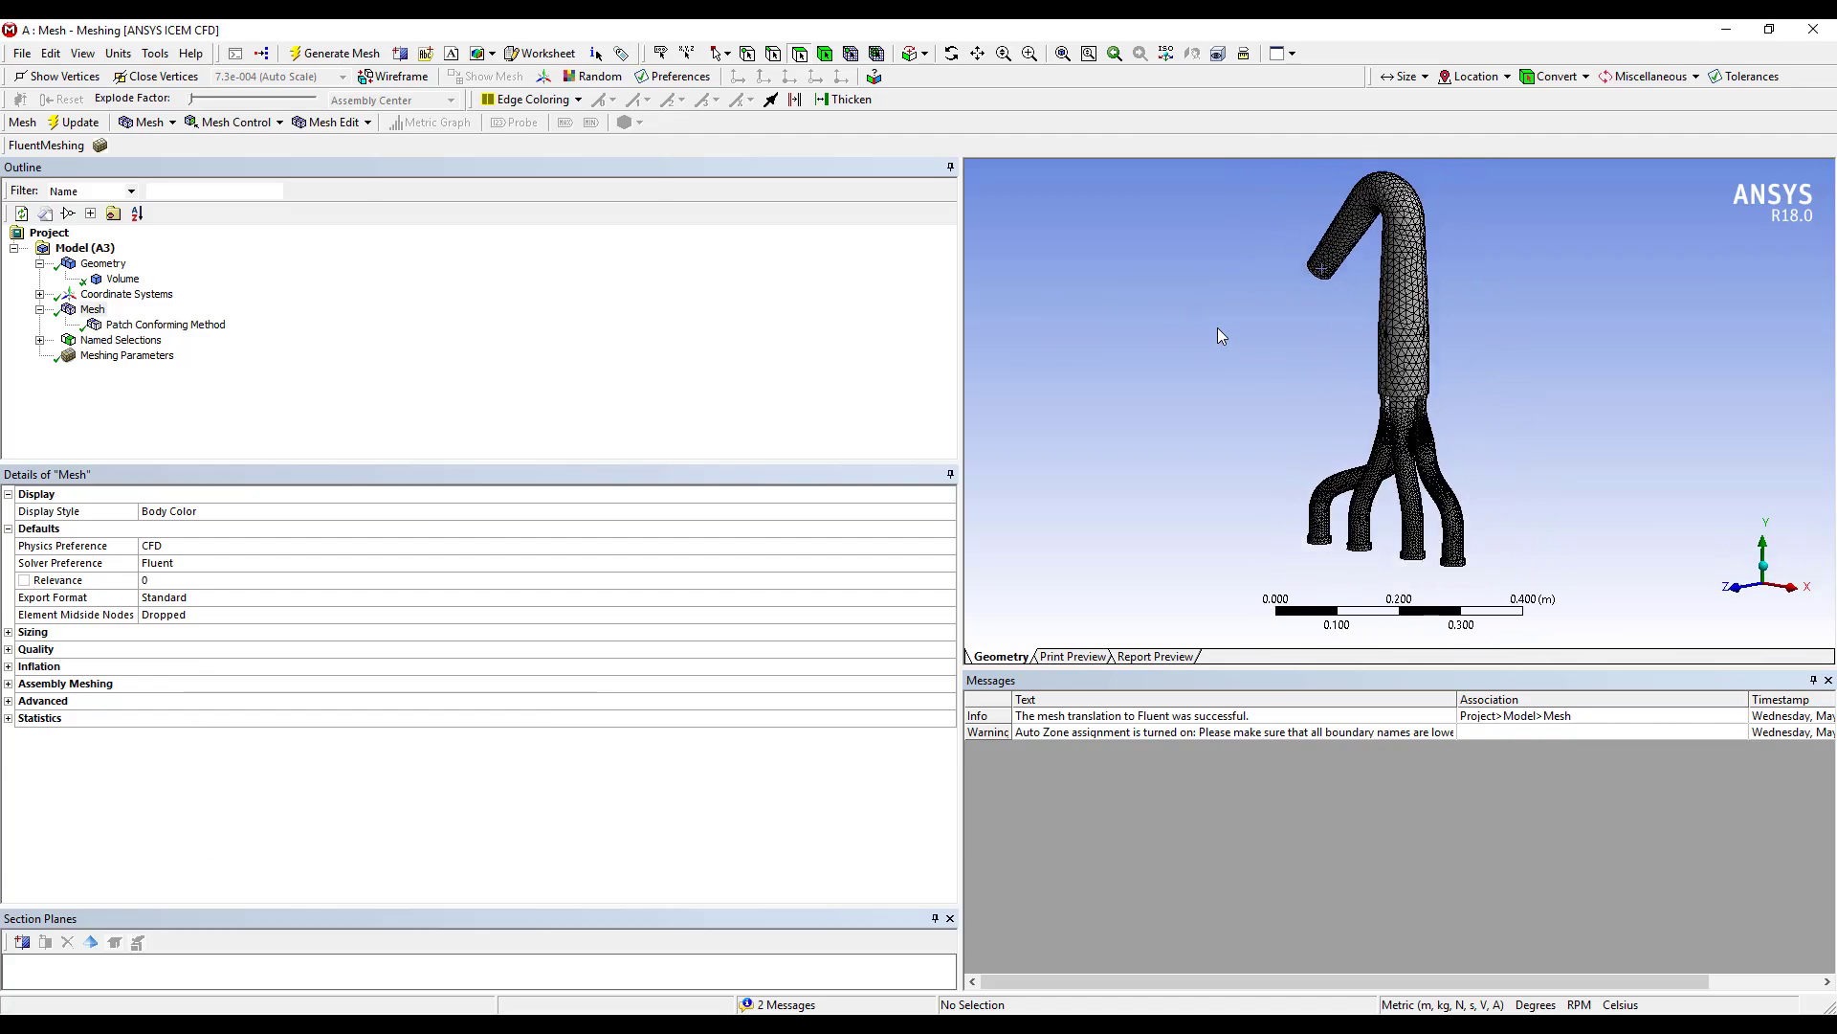
mouse_move(1220, 335)
middle_down()
mouse_move(1244, 328)
mouse_move(1191, 335)
middle_up()
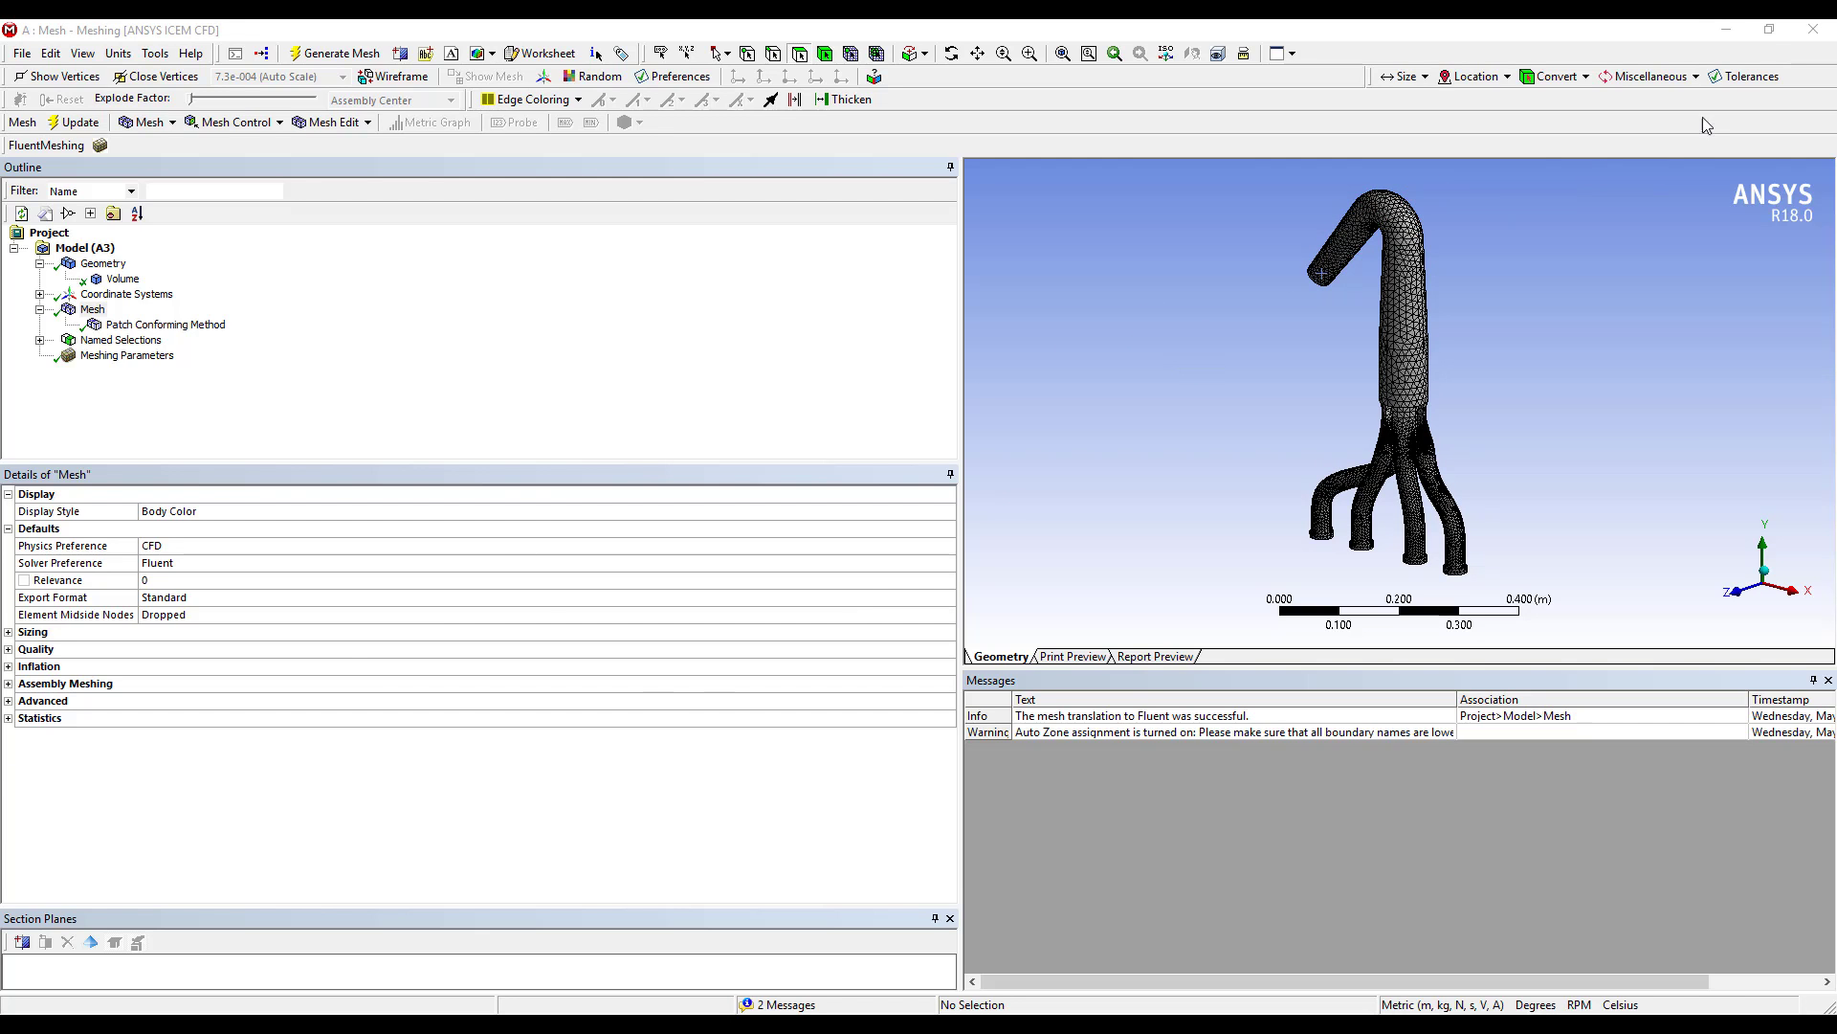
Step: Minimise Meshing and save the Workbench project
click(1729, 31)
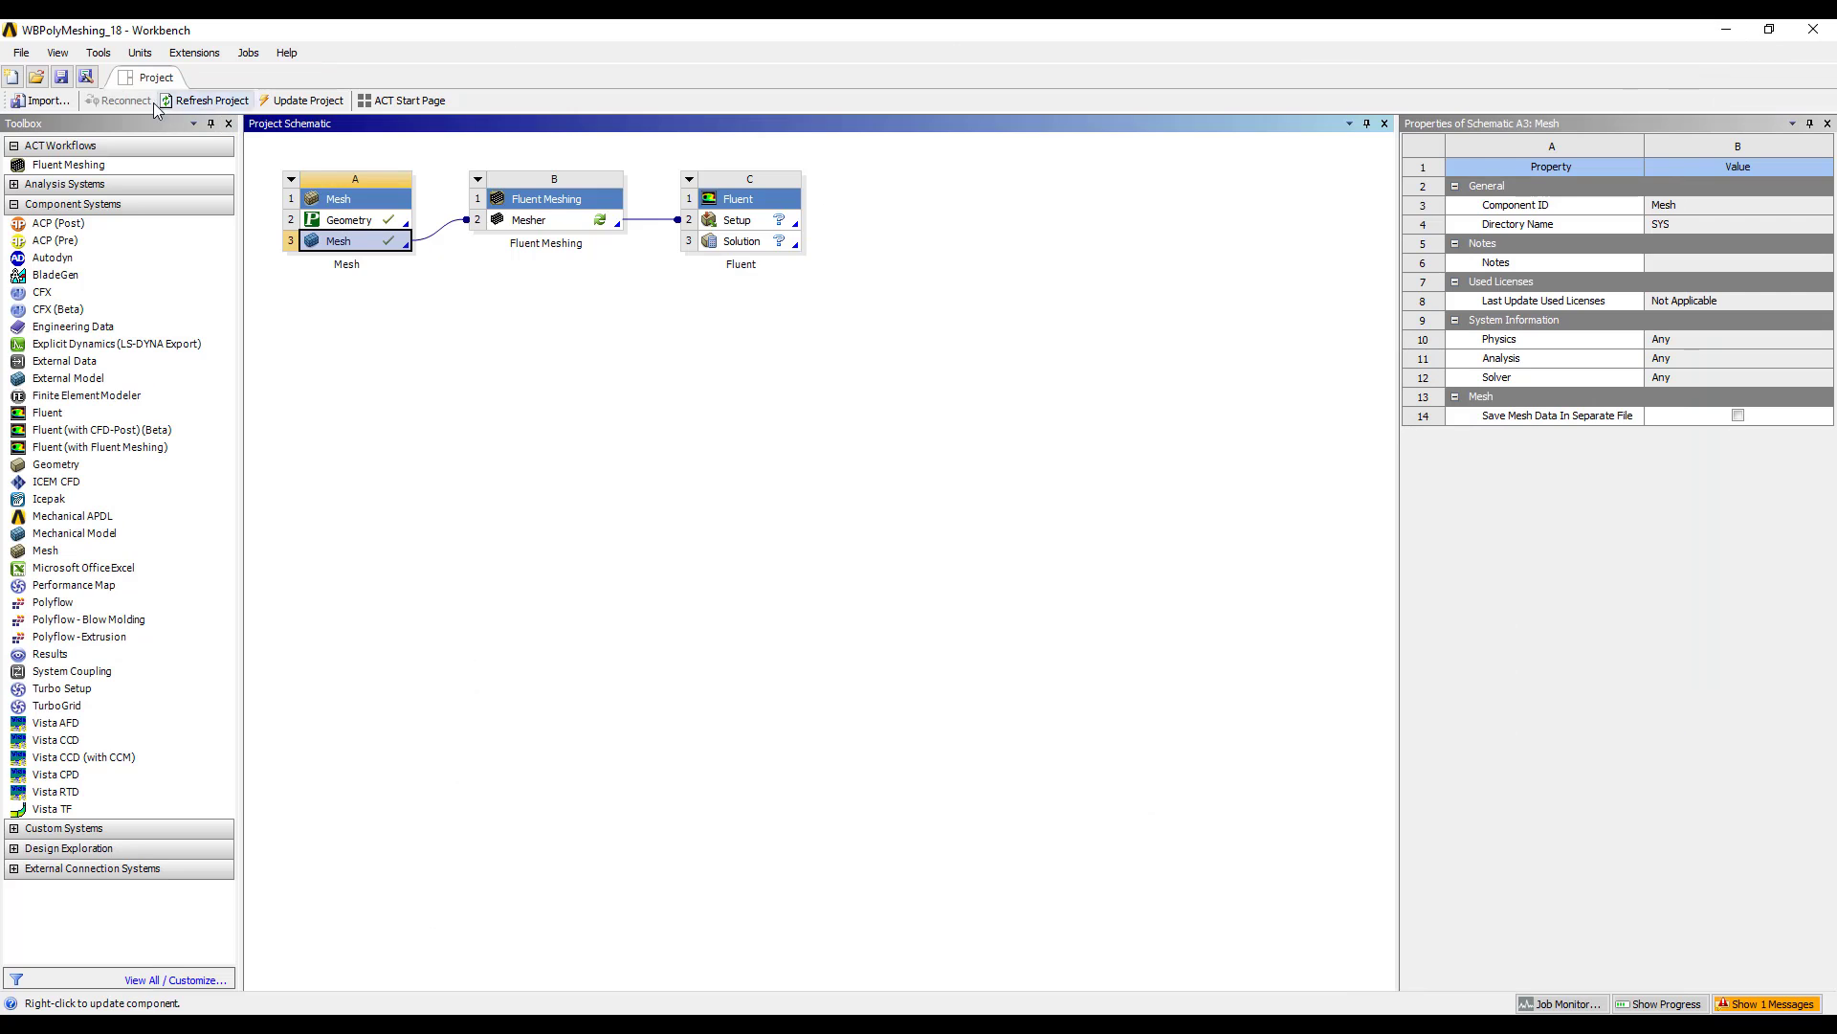
click(25, 53)
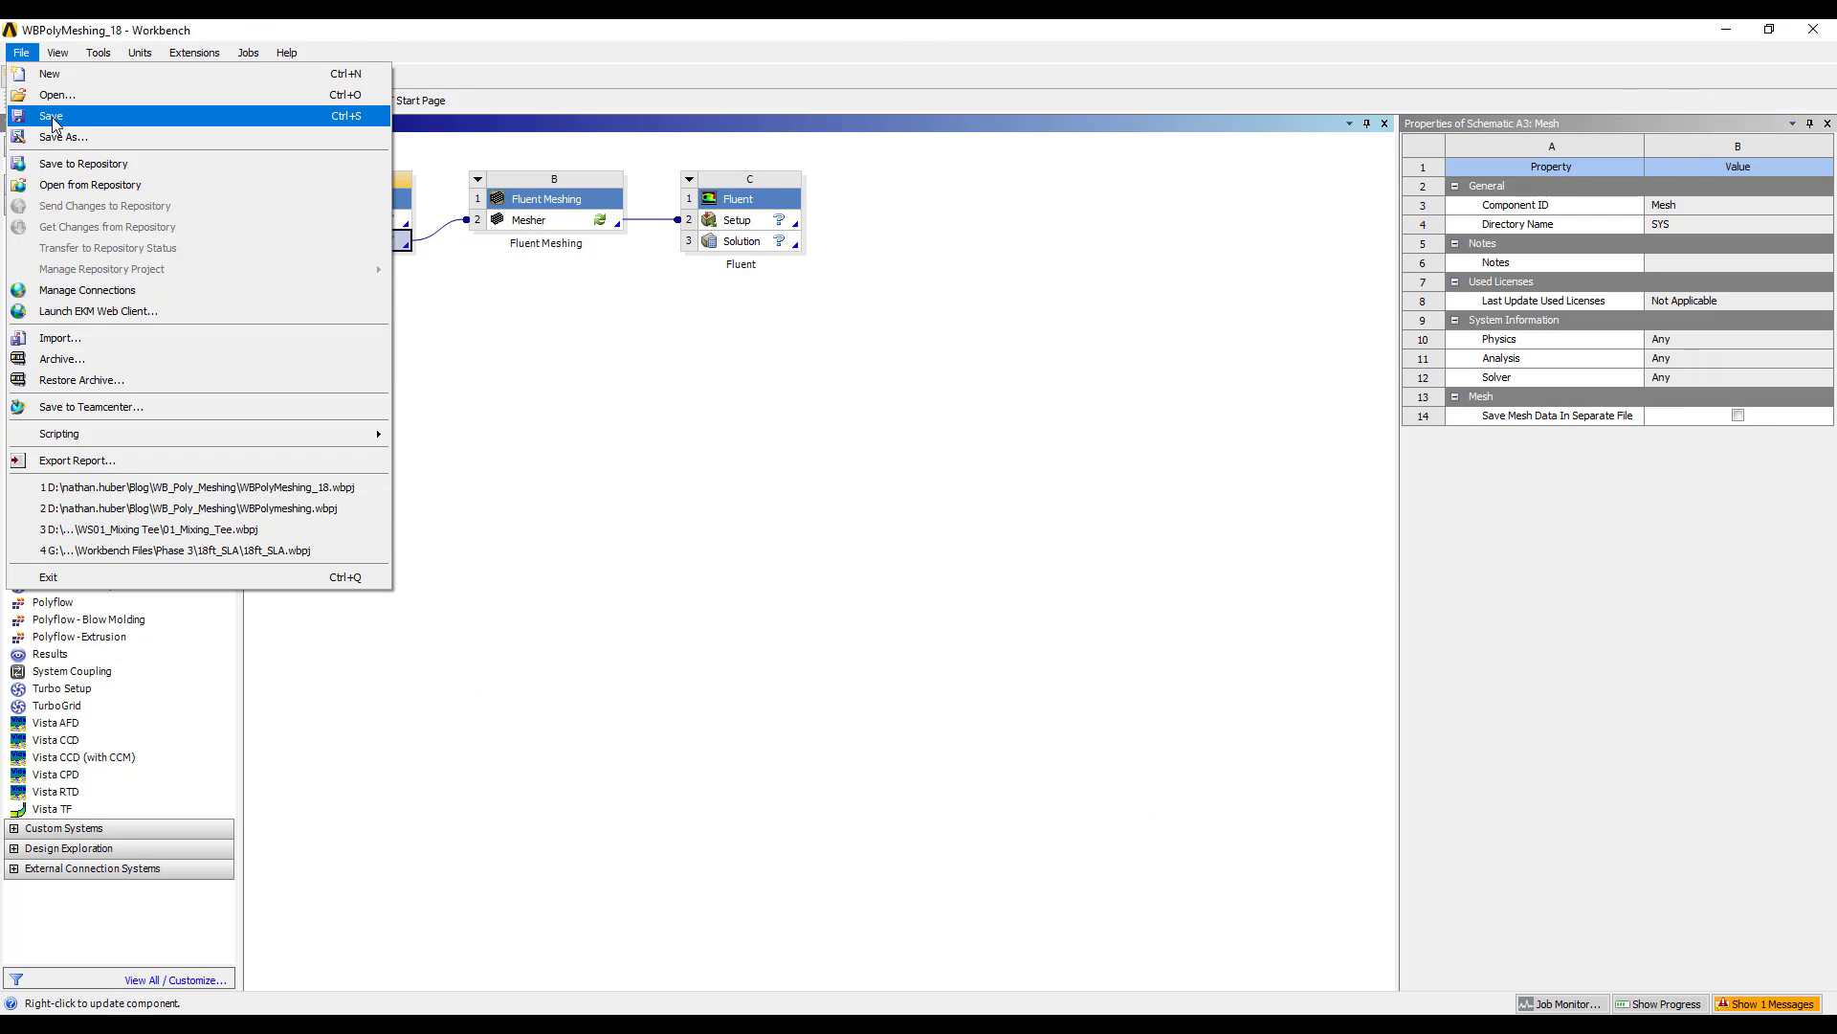
click(35, 118)
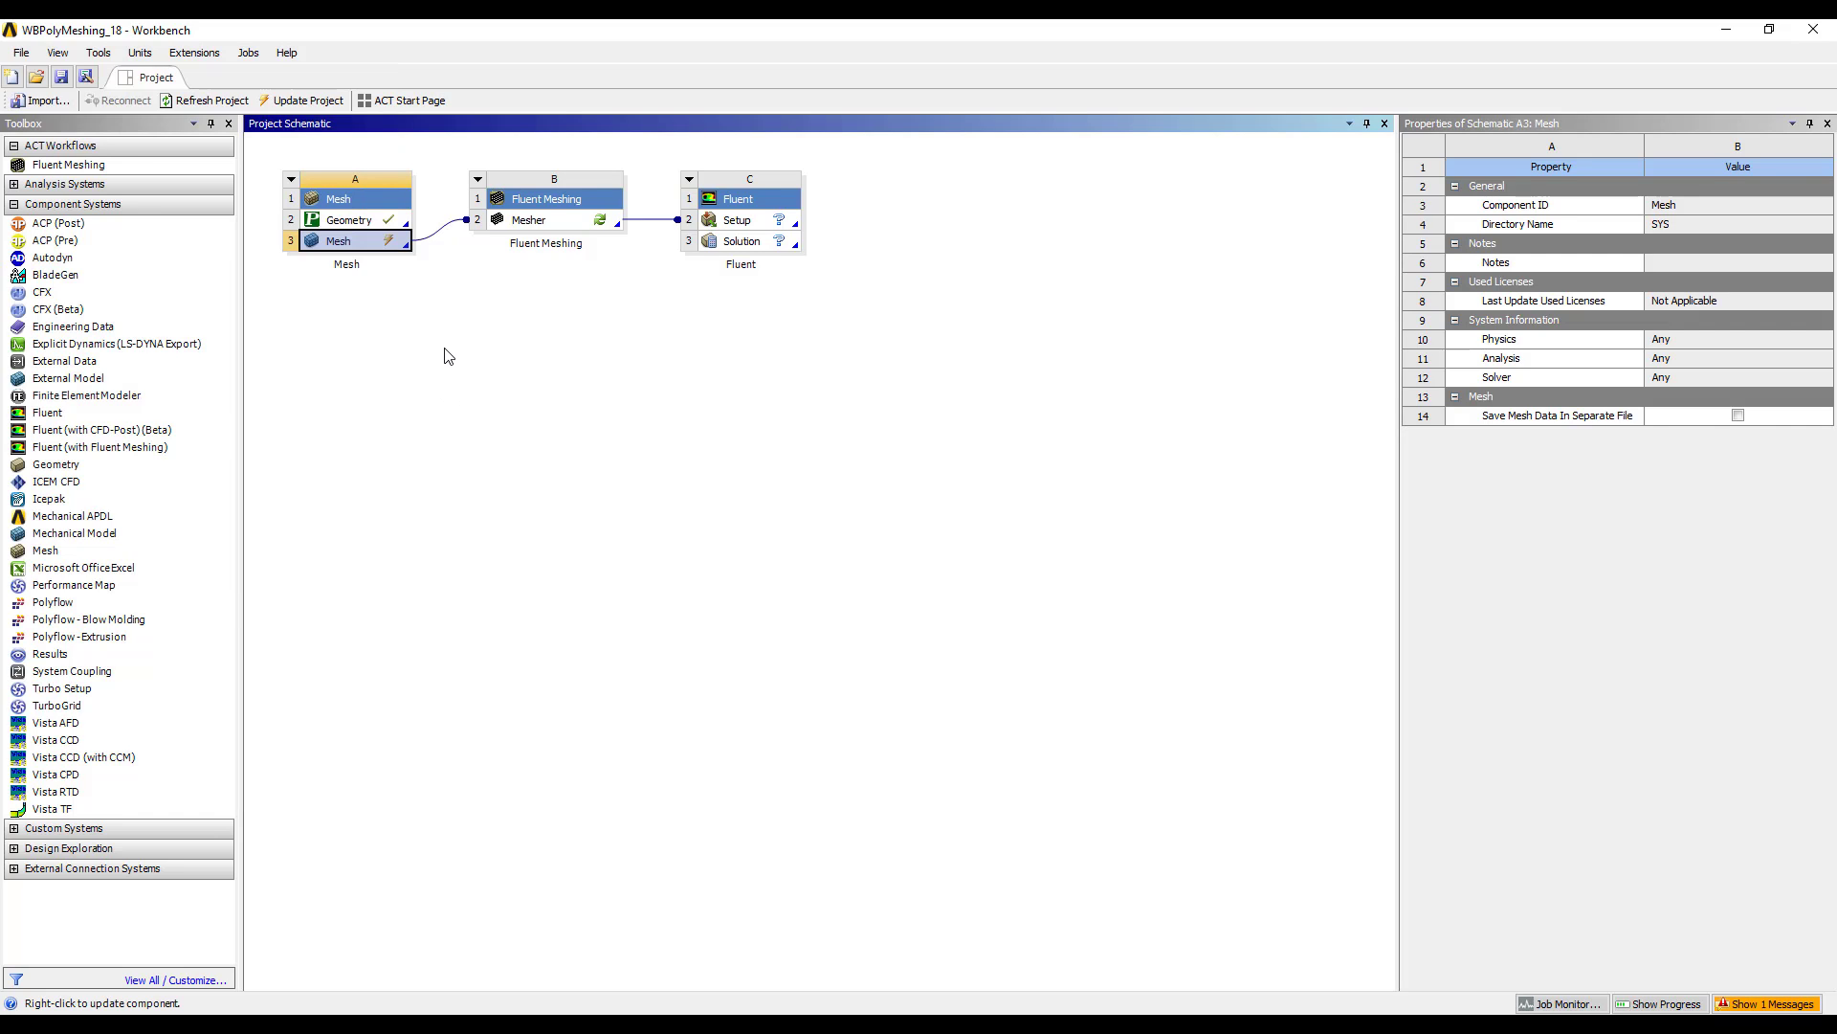
Step: Update the Fluent Meshing Mesher cell (B2) to build the polyhedral volume mesh
click(534, 223)
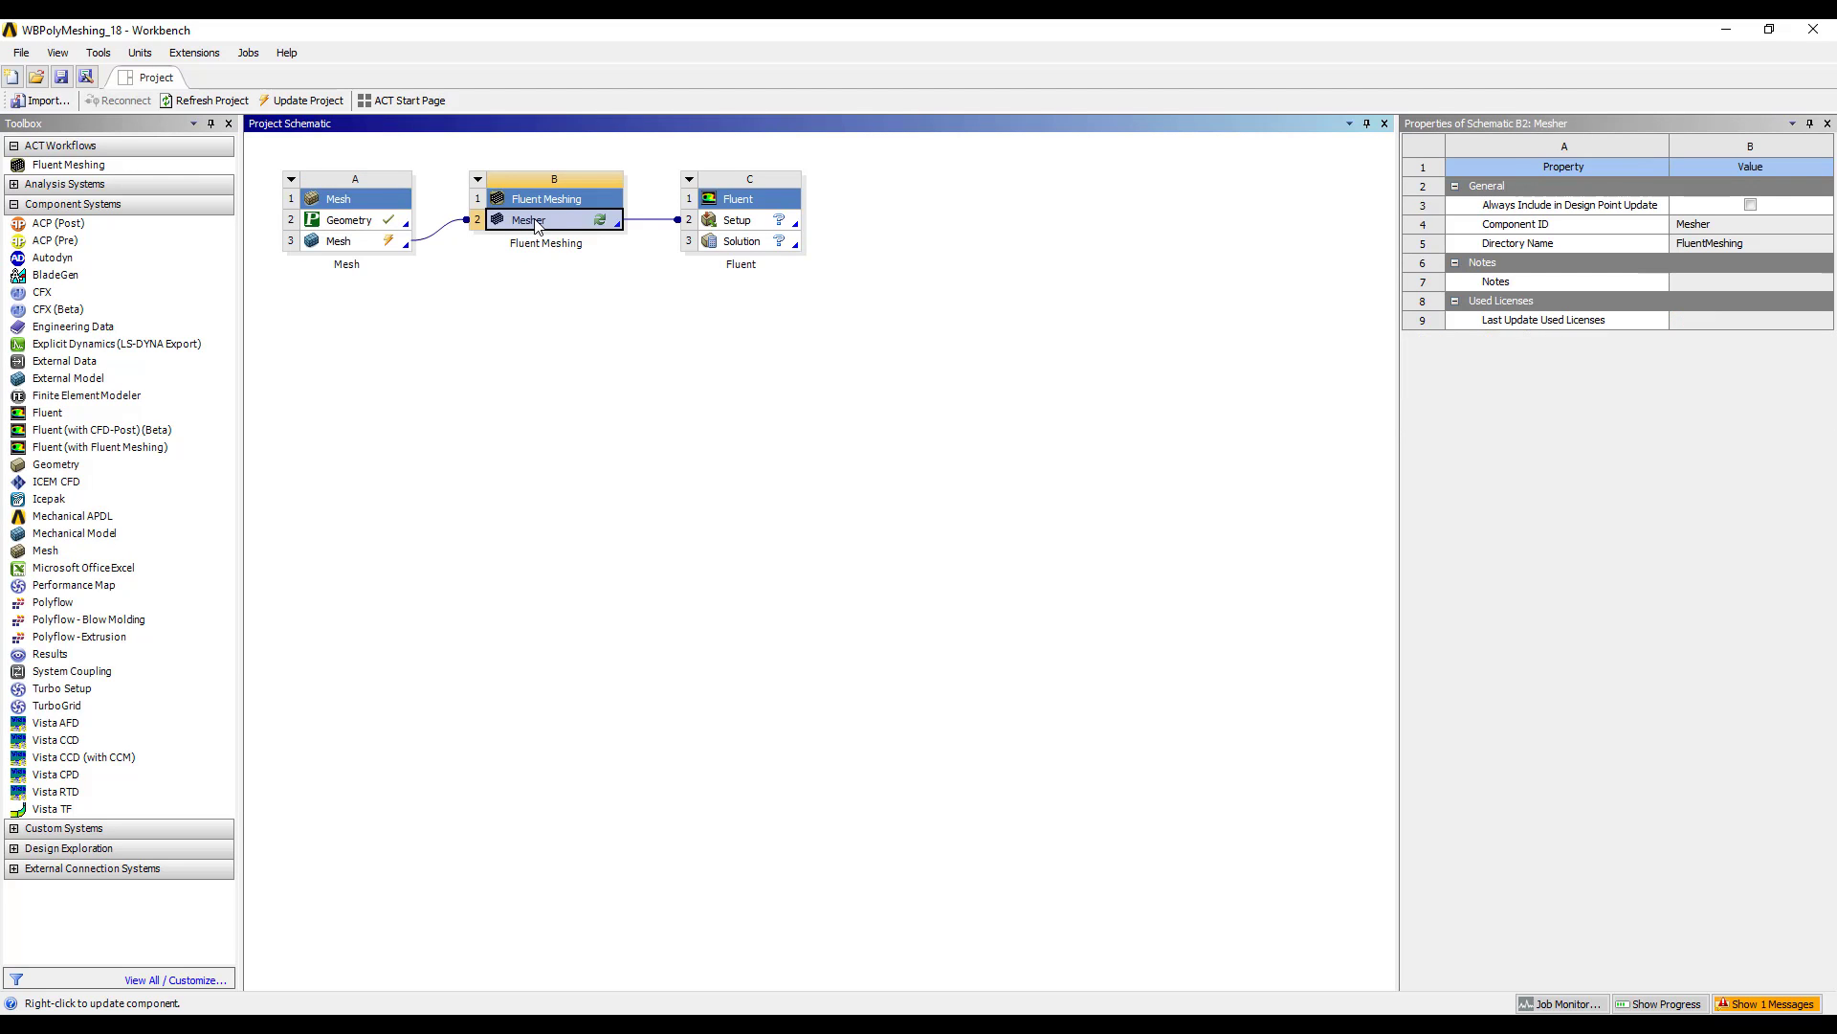
right_click(536, 226)
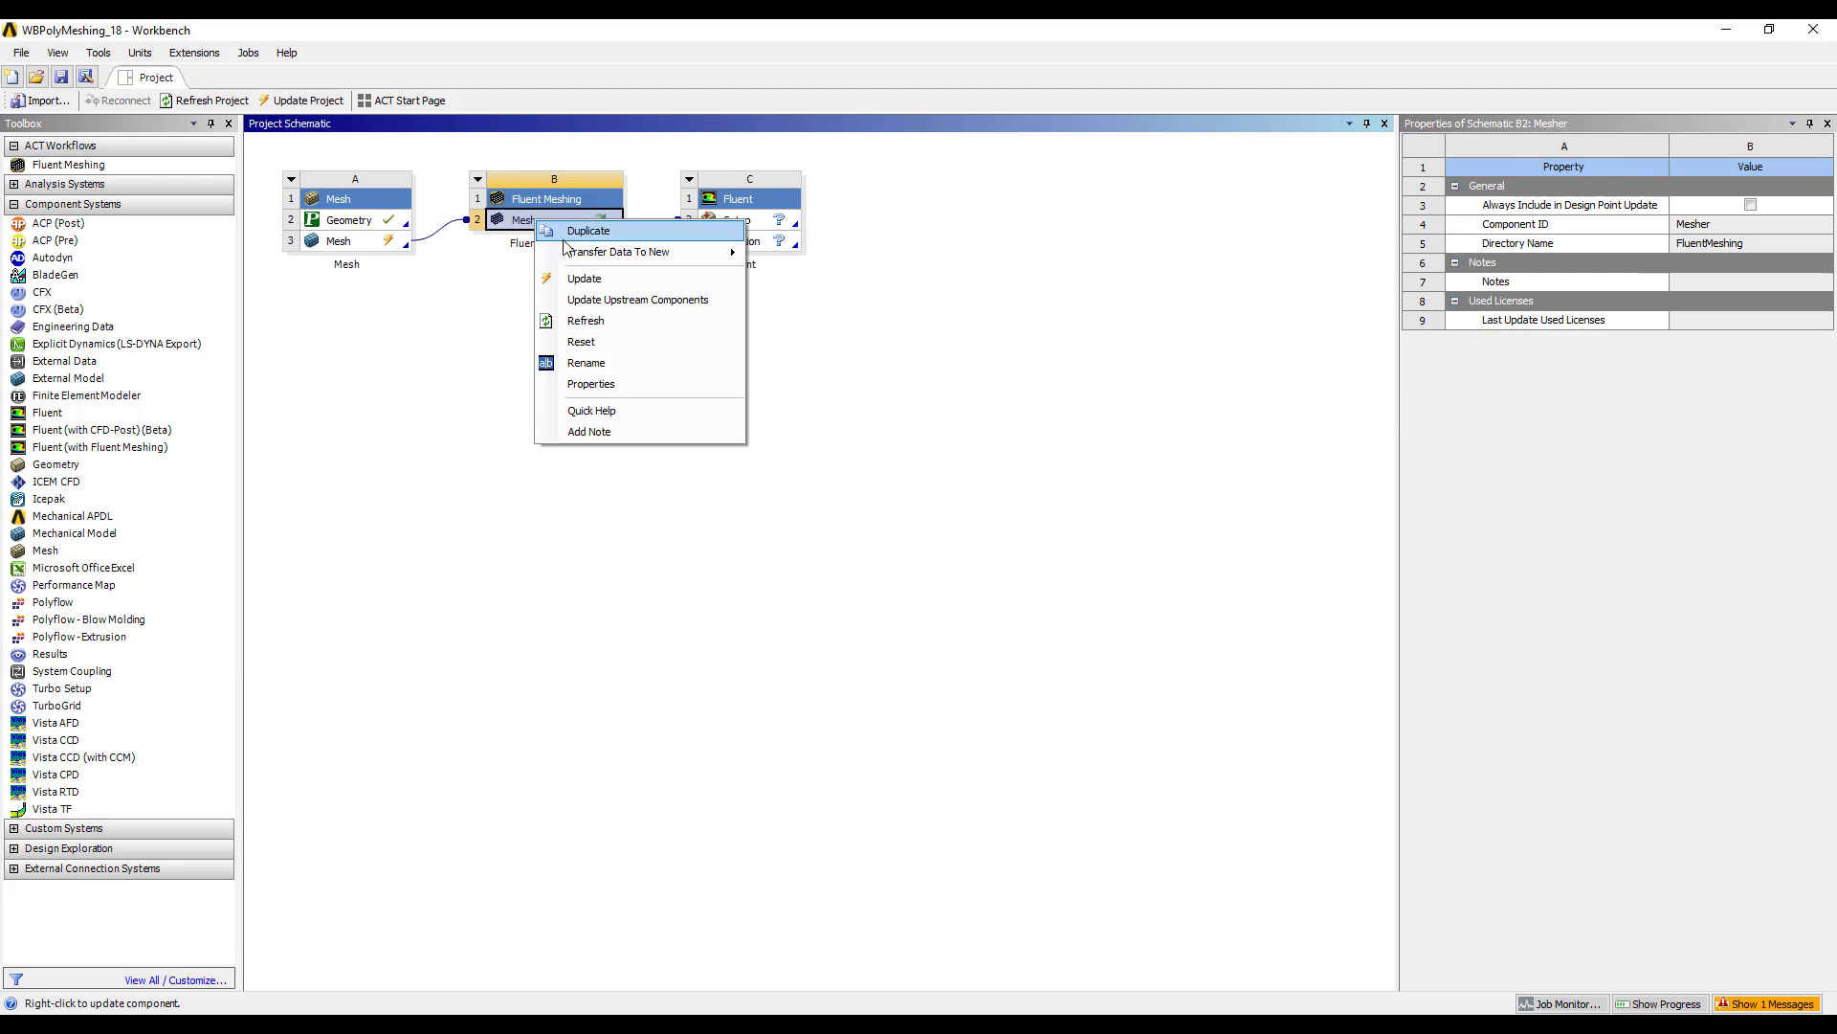
click(605, 278)
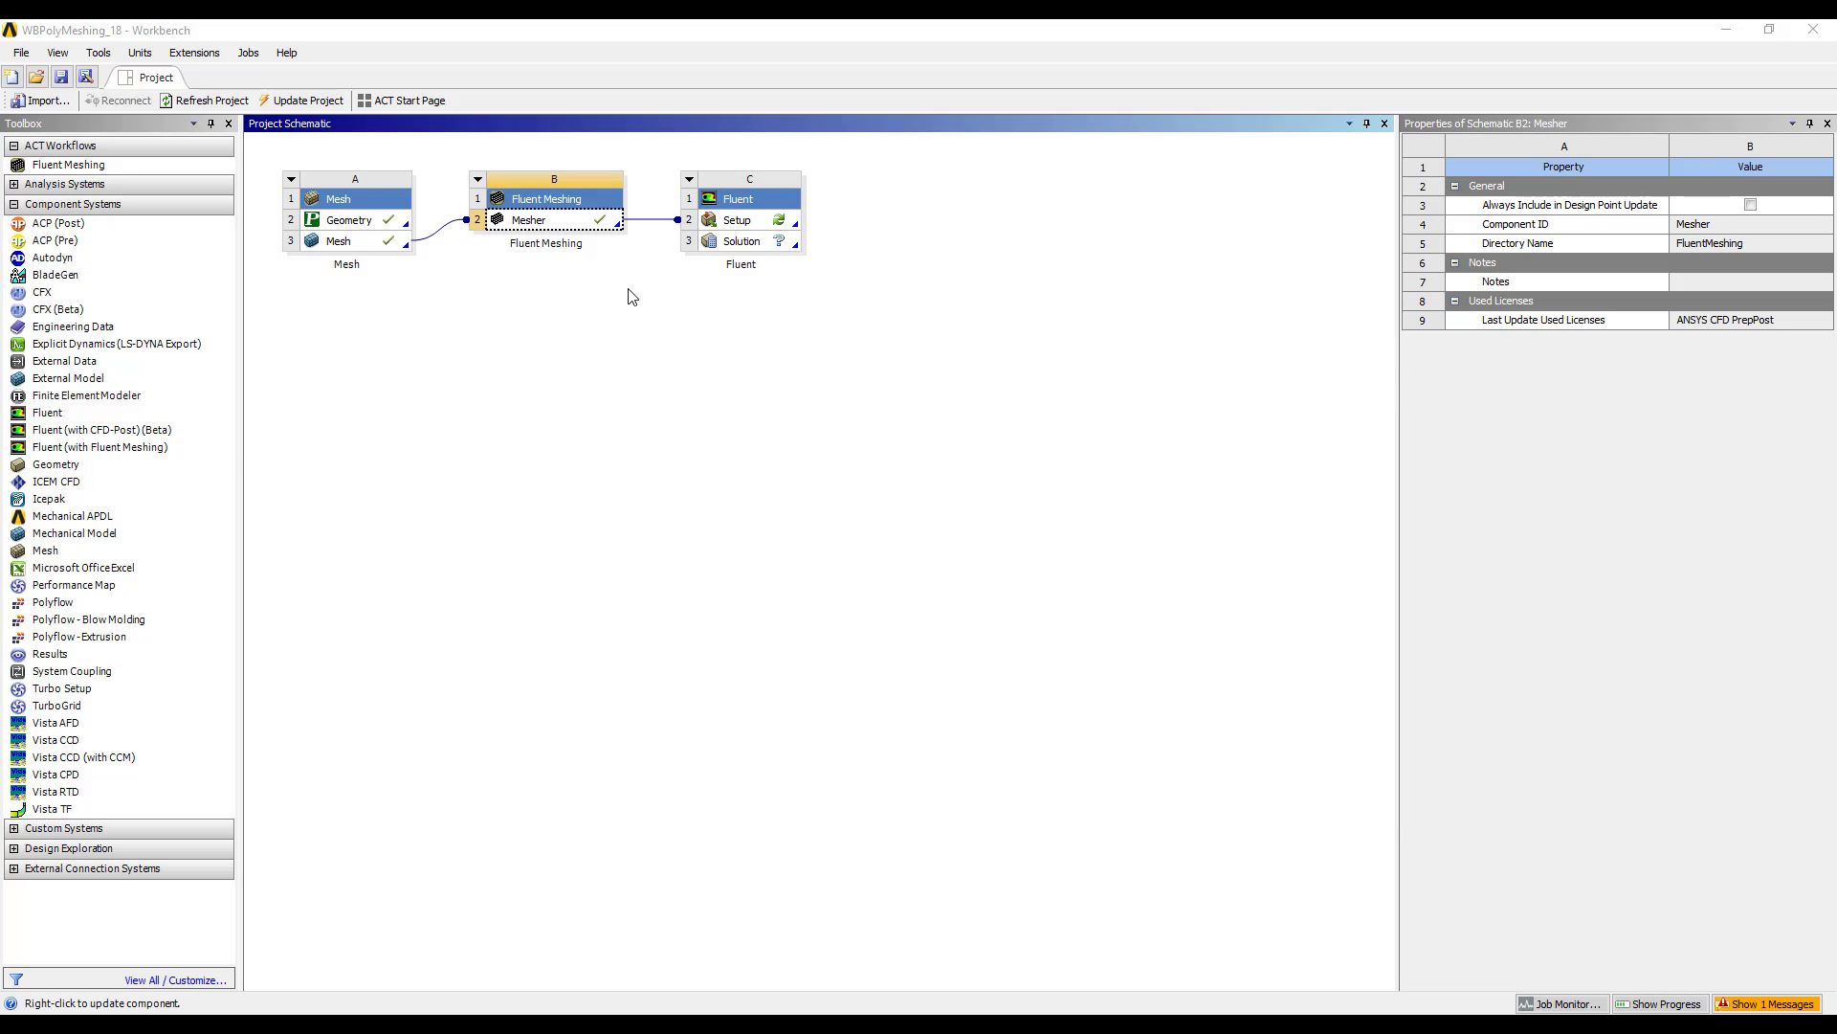
Step: Launch Fluent from the Setup cell (C2) with the default launcher settings
double_click(742, 226)
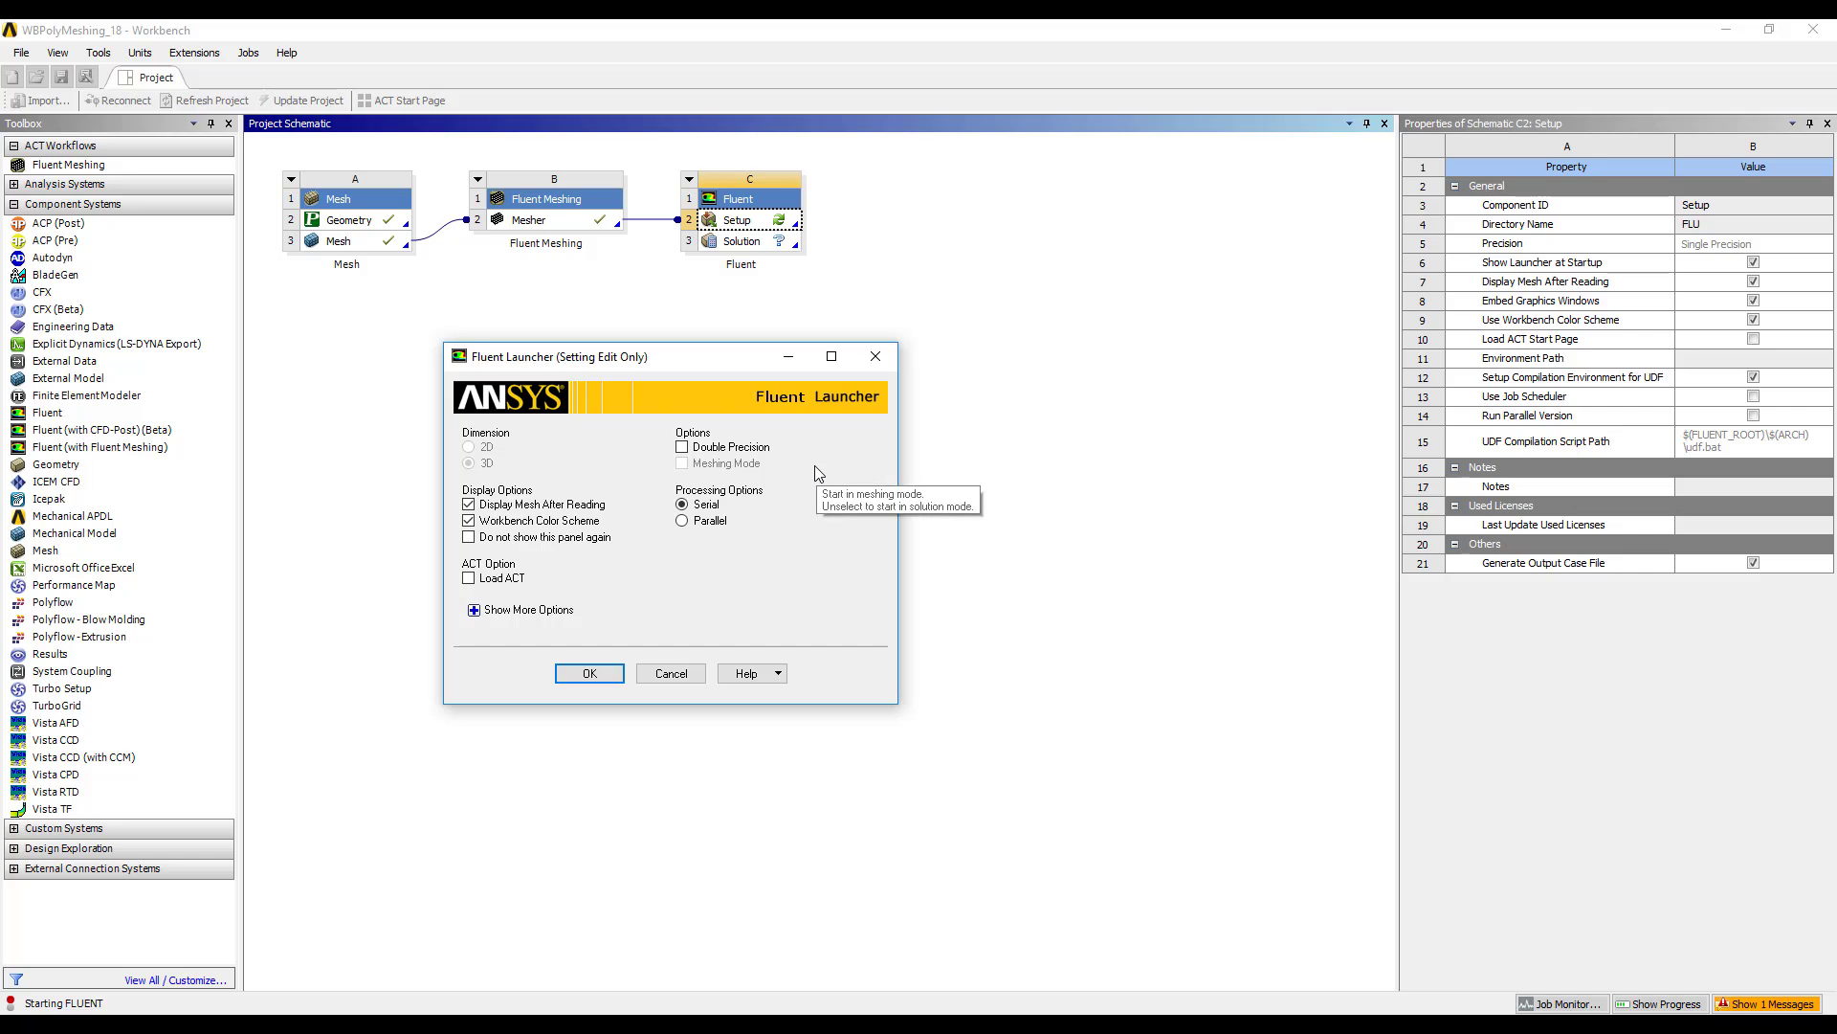
click(592, 671)
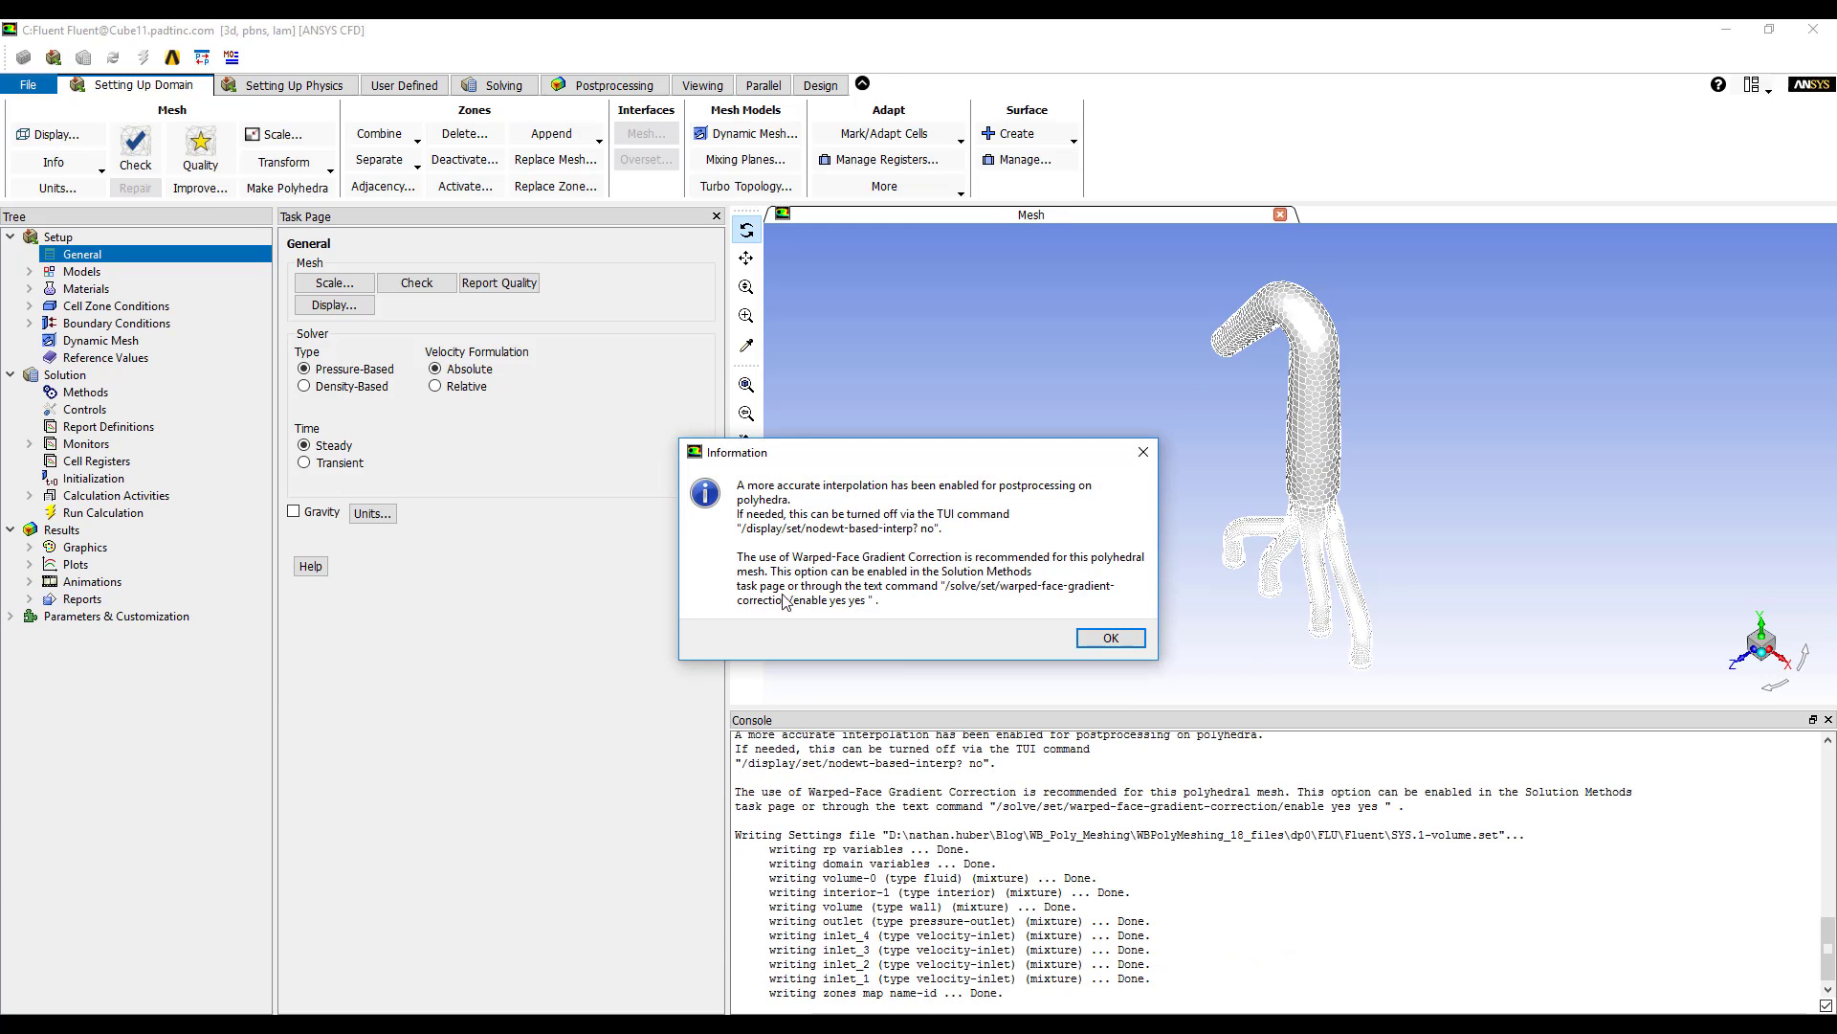
Step: Dismiss the polyhedra notice, turn the manifold toward its inlet ends and box-zoom onto the inlet faces' polyhedral cells
click(1109, 638)
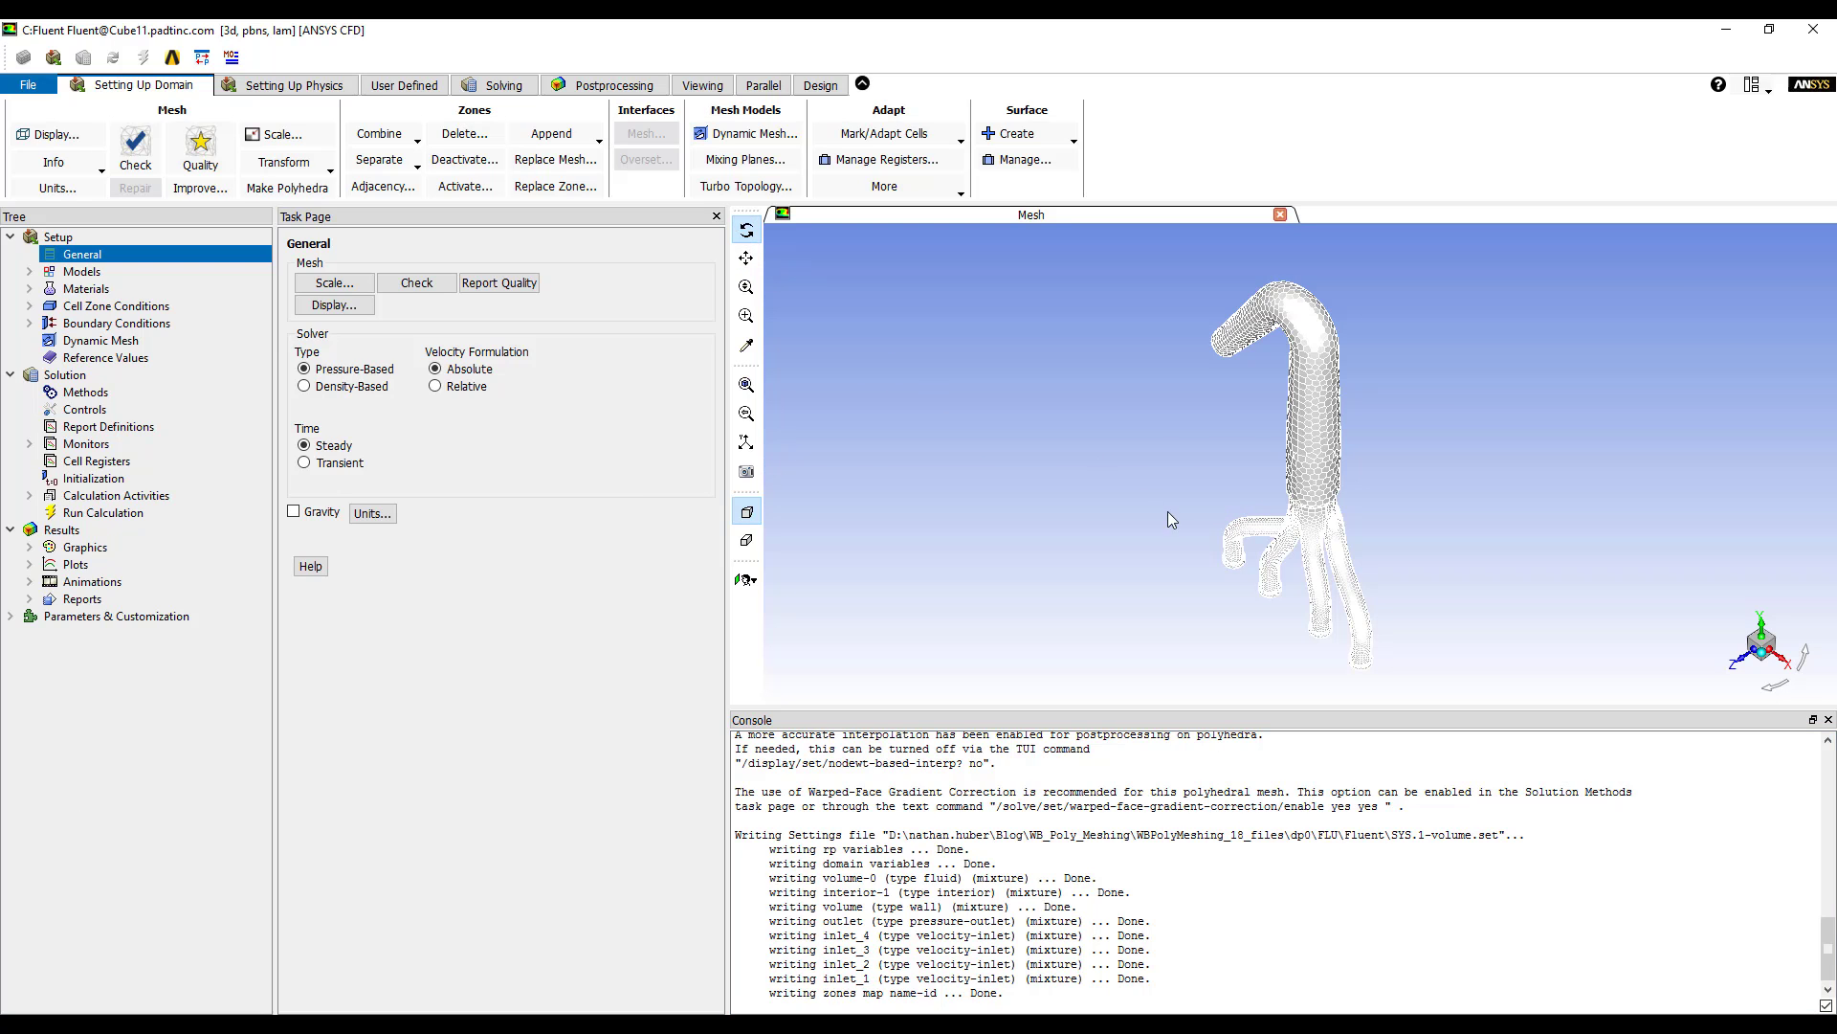
drag(1172, 511, 1163, 417)
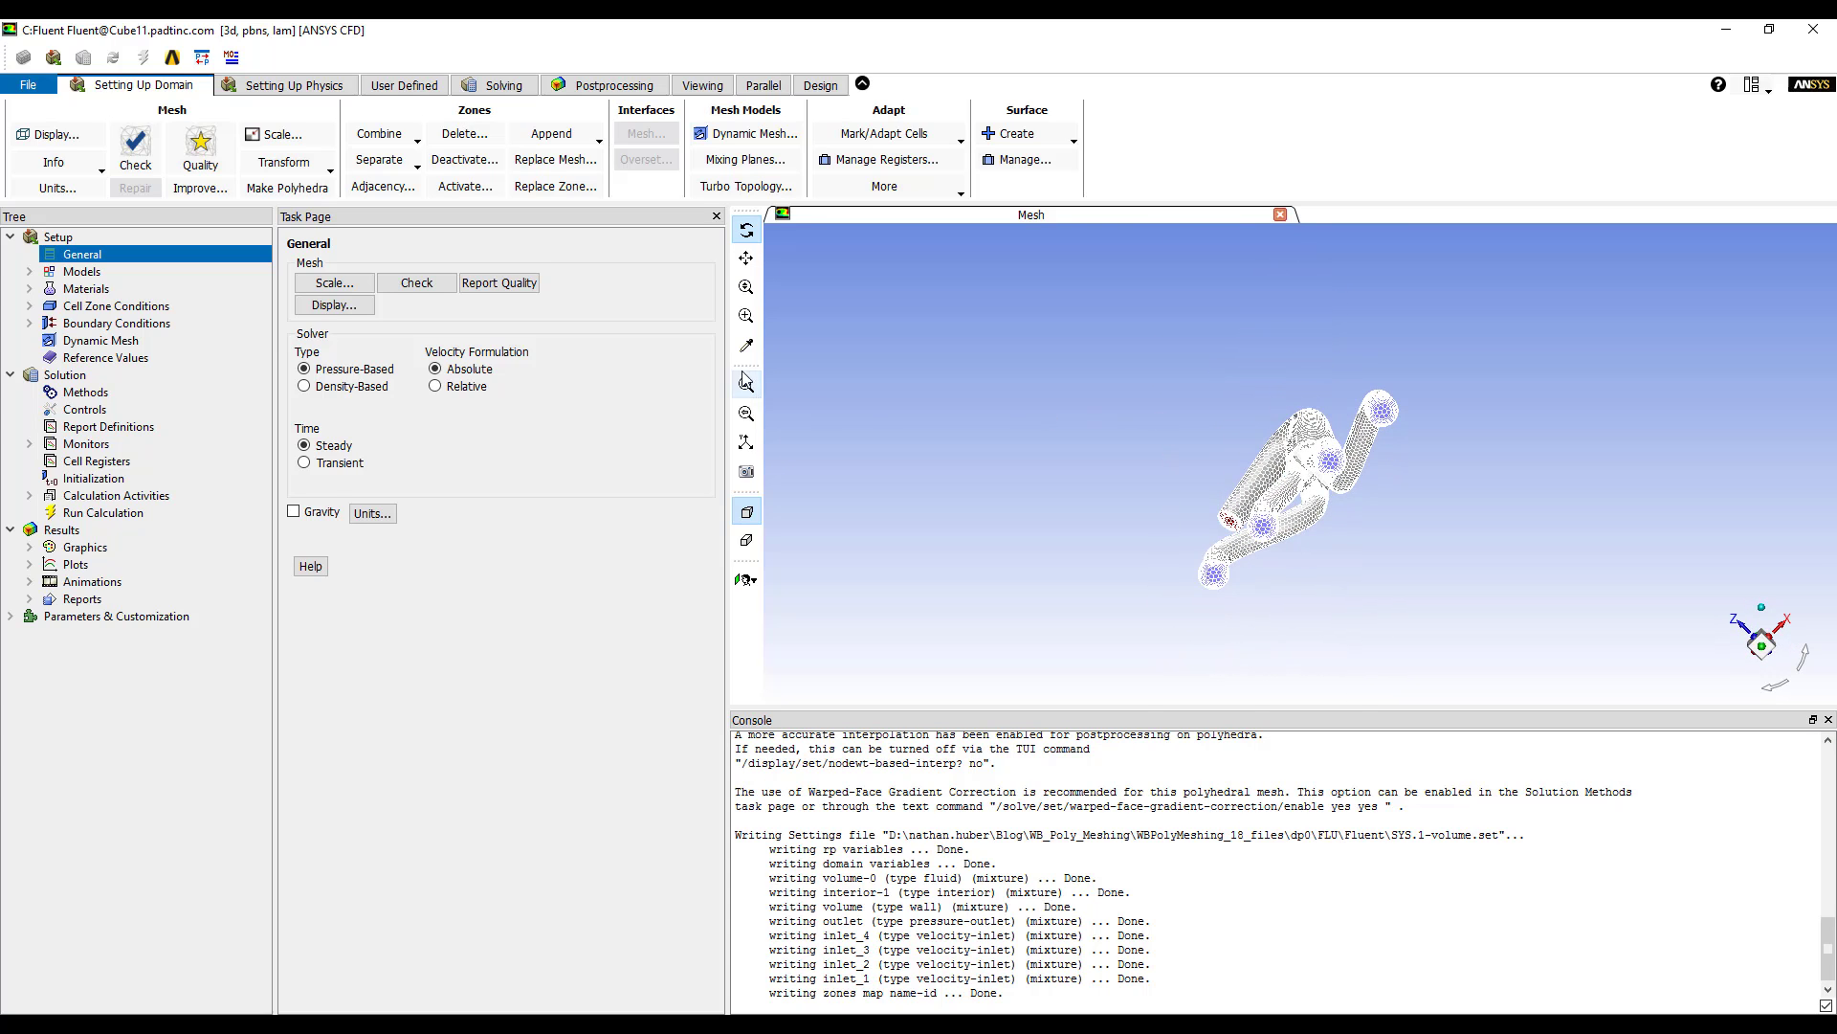
click(747, 316)
drag(1180, 498, 1301, 609)
scroll(1302, 599, down, 3)
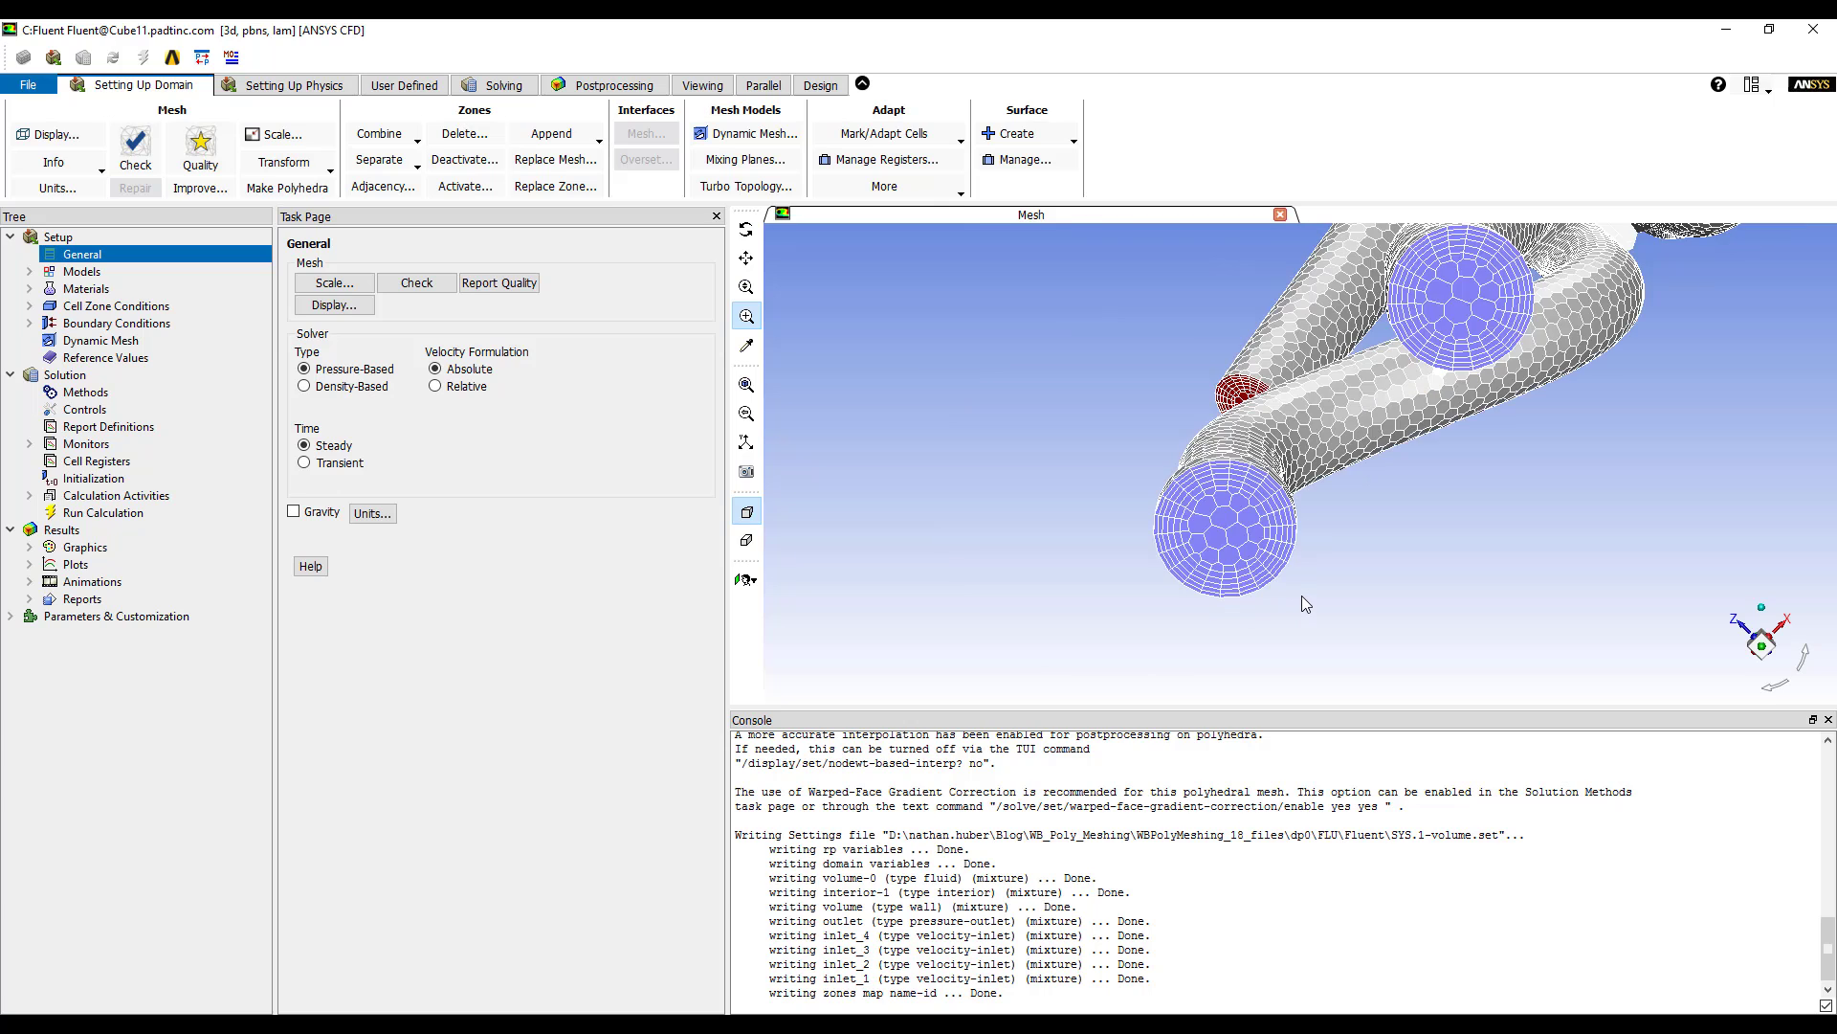